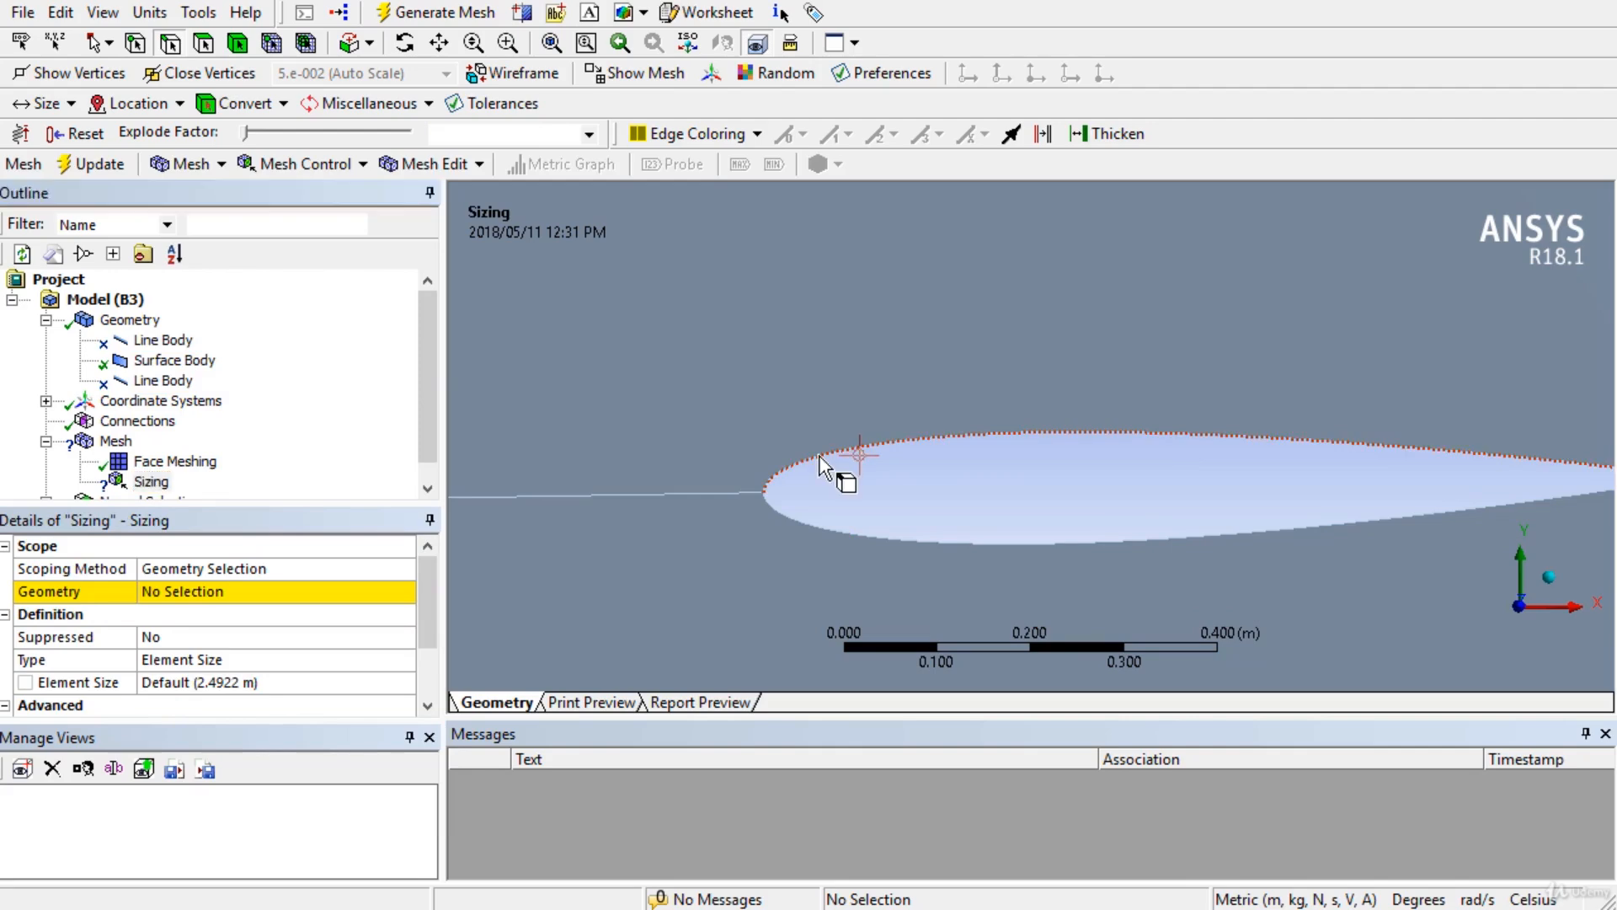
Assign the upper and lower airfoil edges and the two arc edges to the Edge Sizing.
ctrl+click(820, 525)
scroll(822, 525, down, 3)
scroll(822, 526, down, 10)
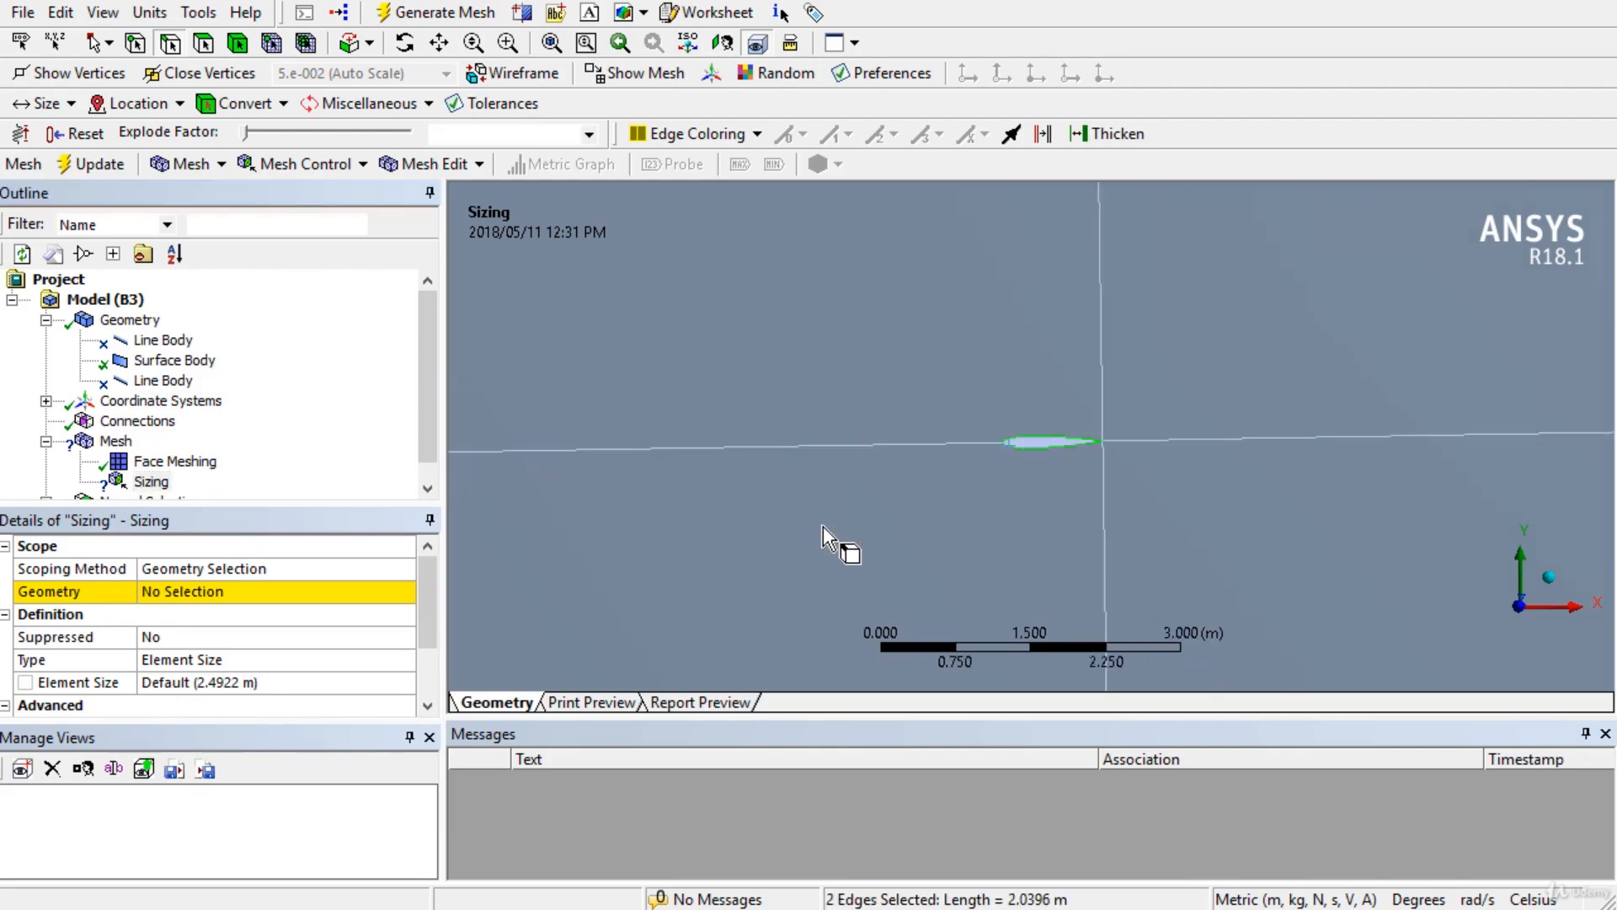
ctrl+middle_drag(822, 525, 686, 484)
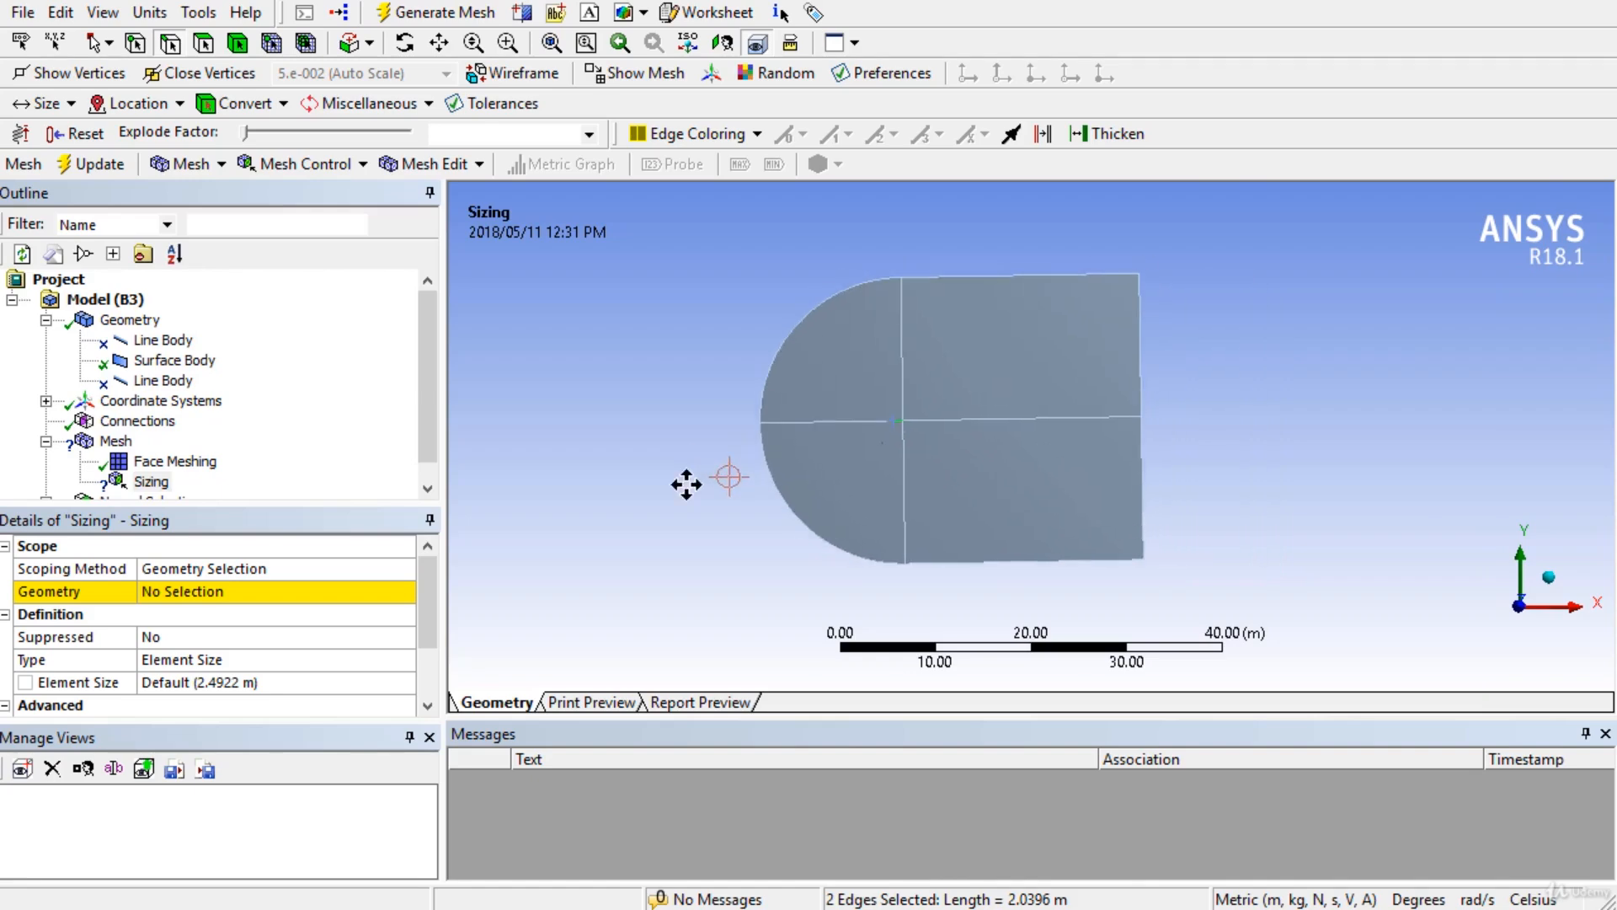
scroll(685, 483, up, 4)
ctrl+click(588, 314)
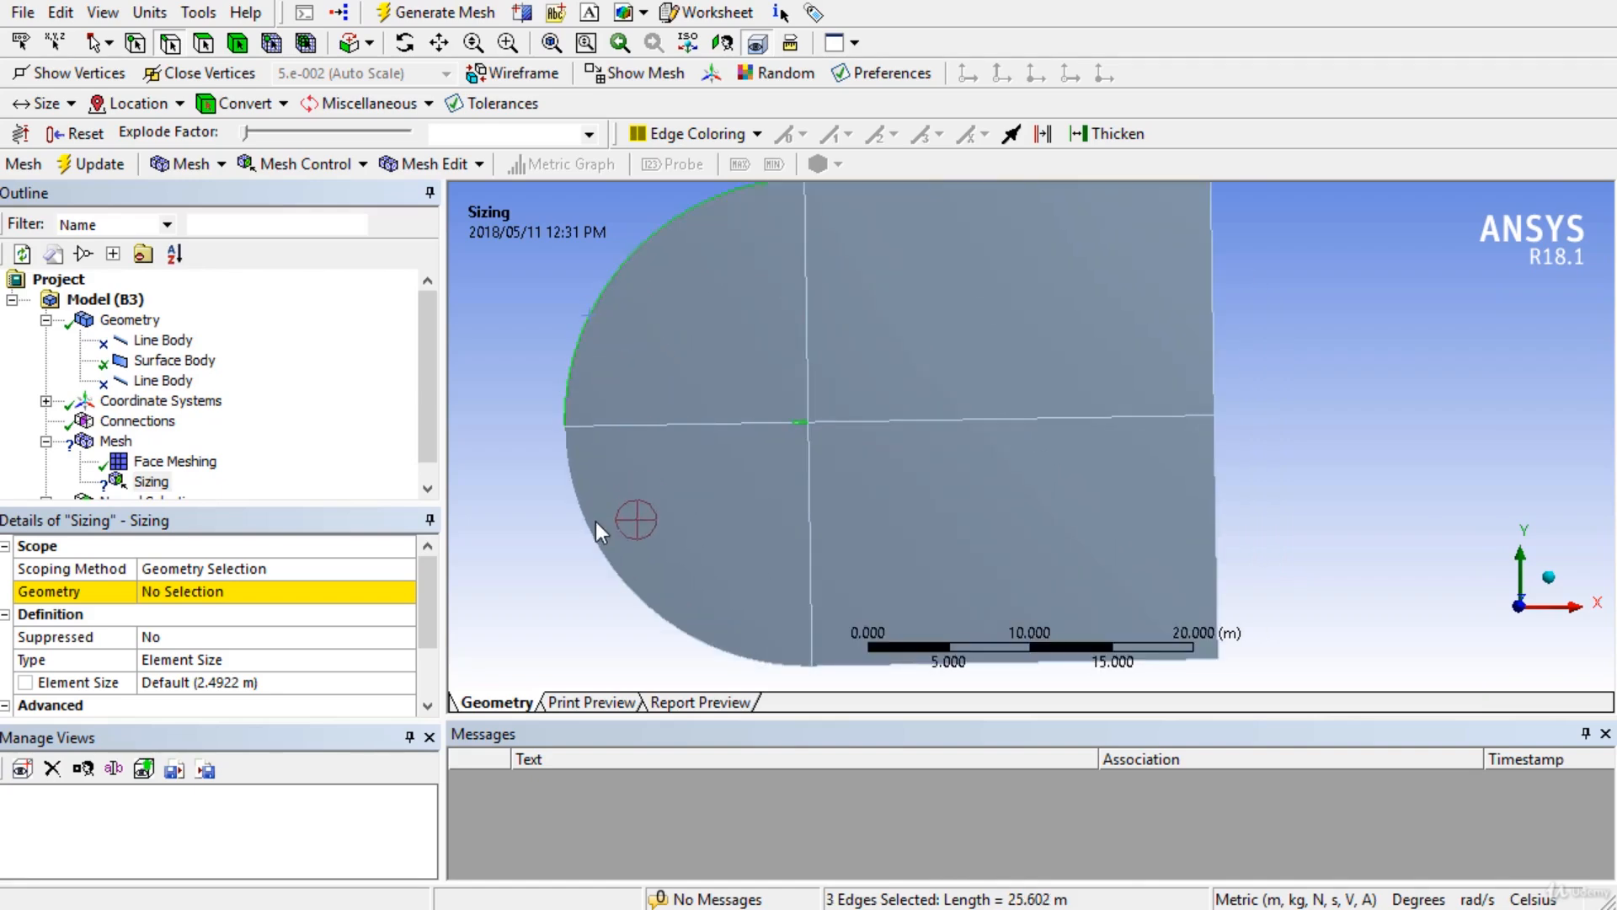
ctrl+click(589, 534)
click(219, 600)
click(215, 591)
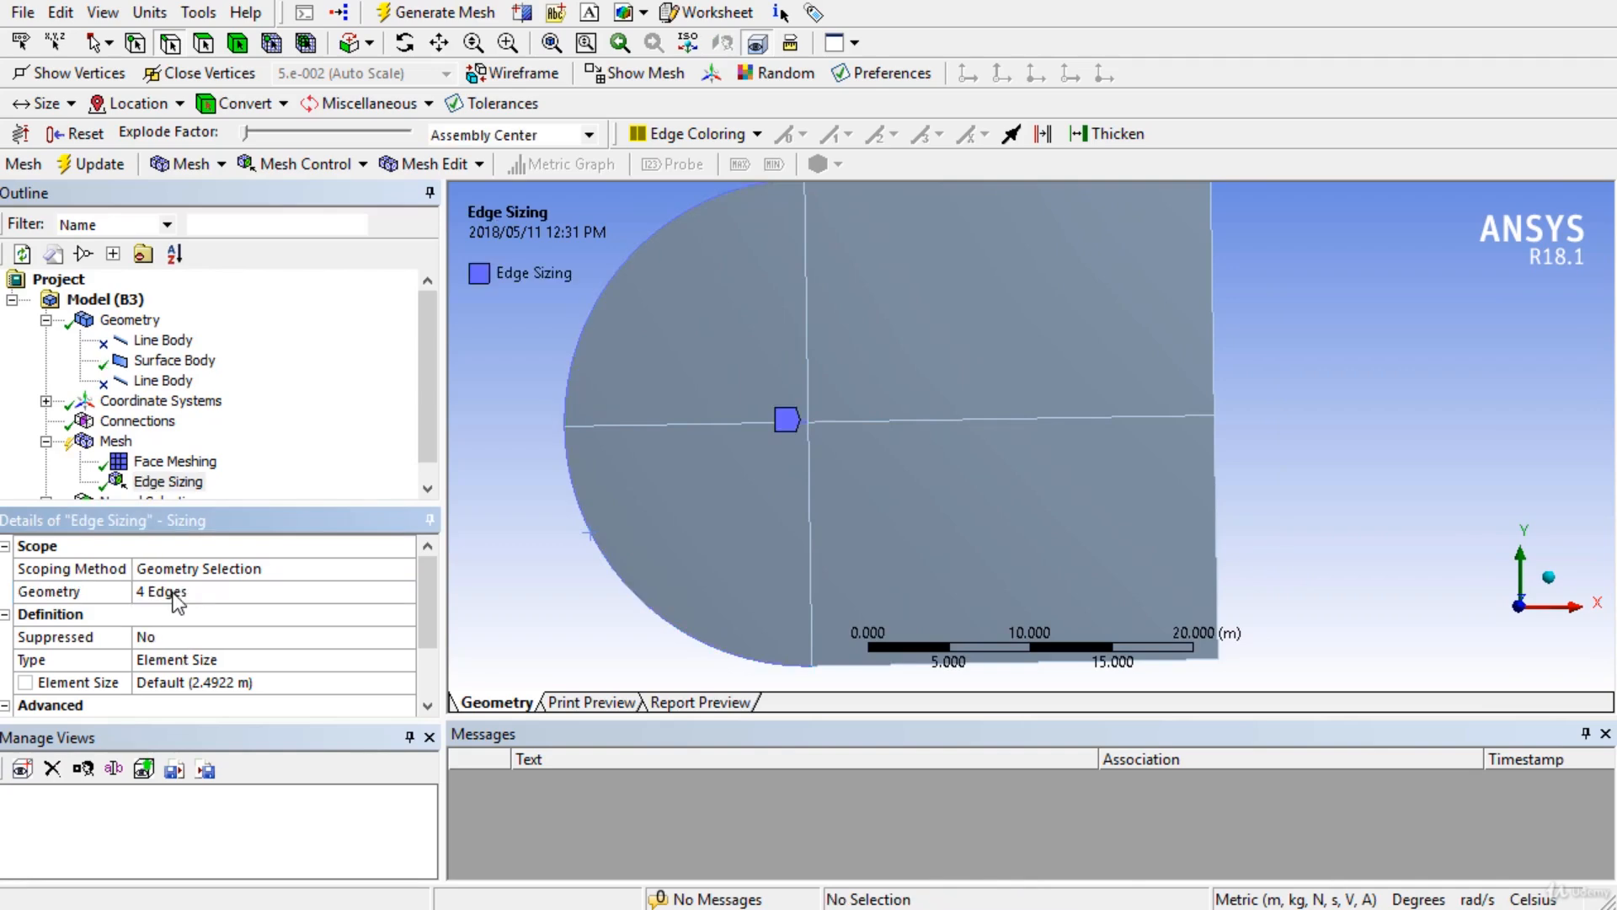
Set the Edge Sizing to Number of Divisions 100 with Hard behavior.
click(357, 661)
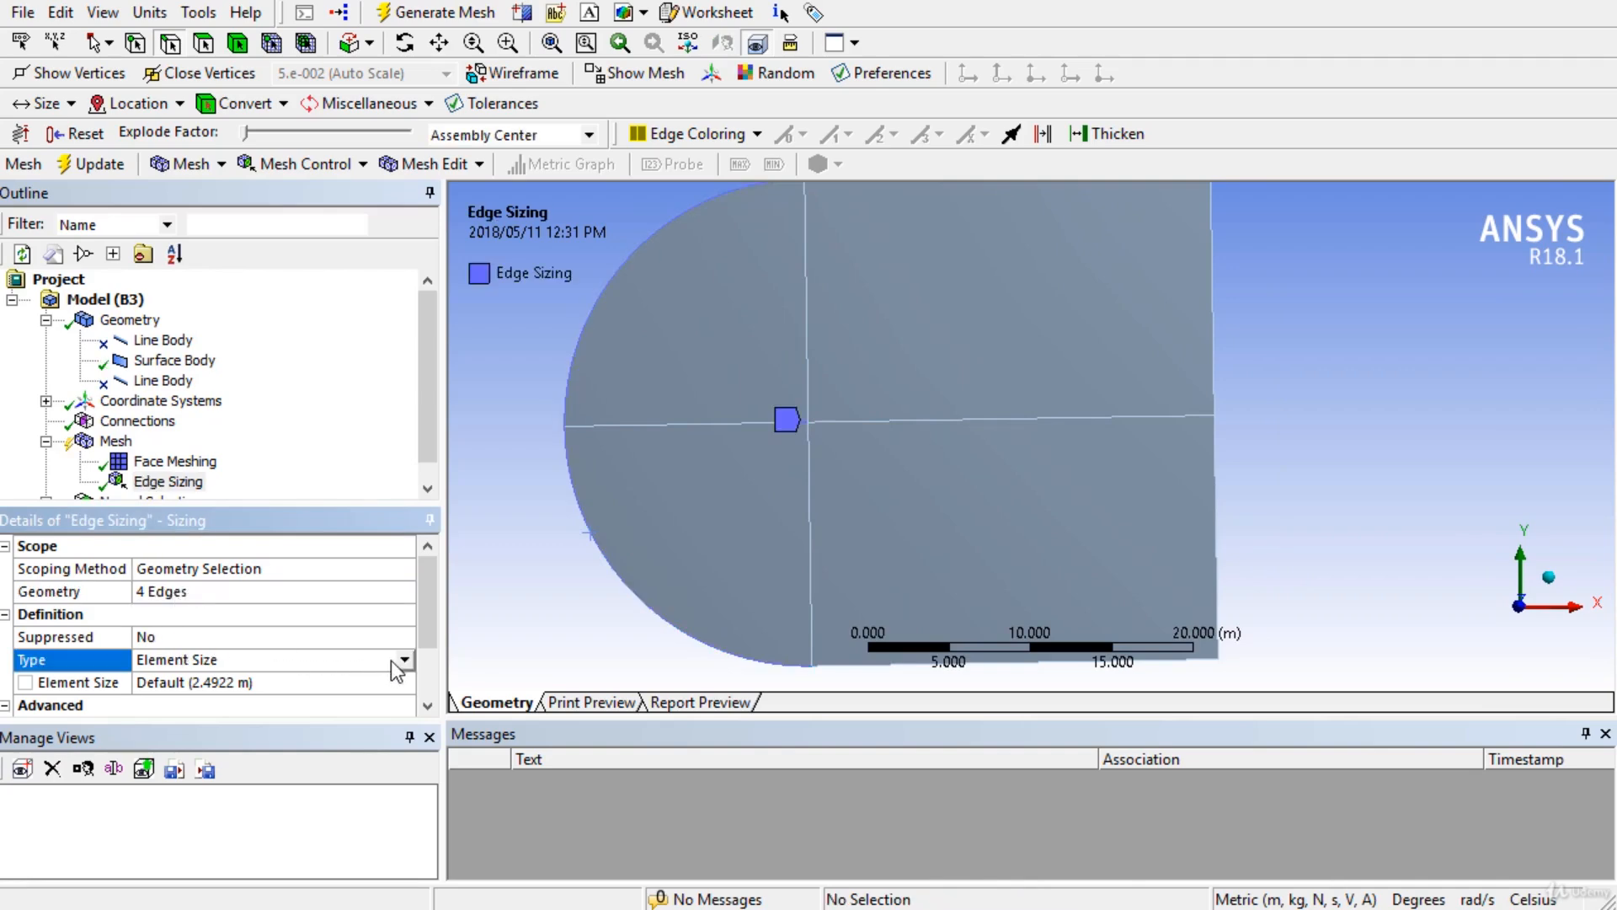
click(405, 662)
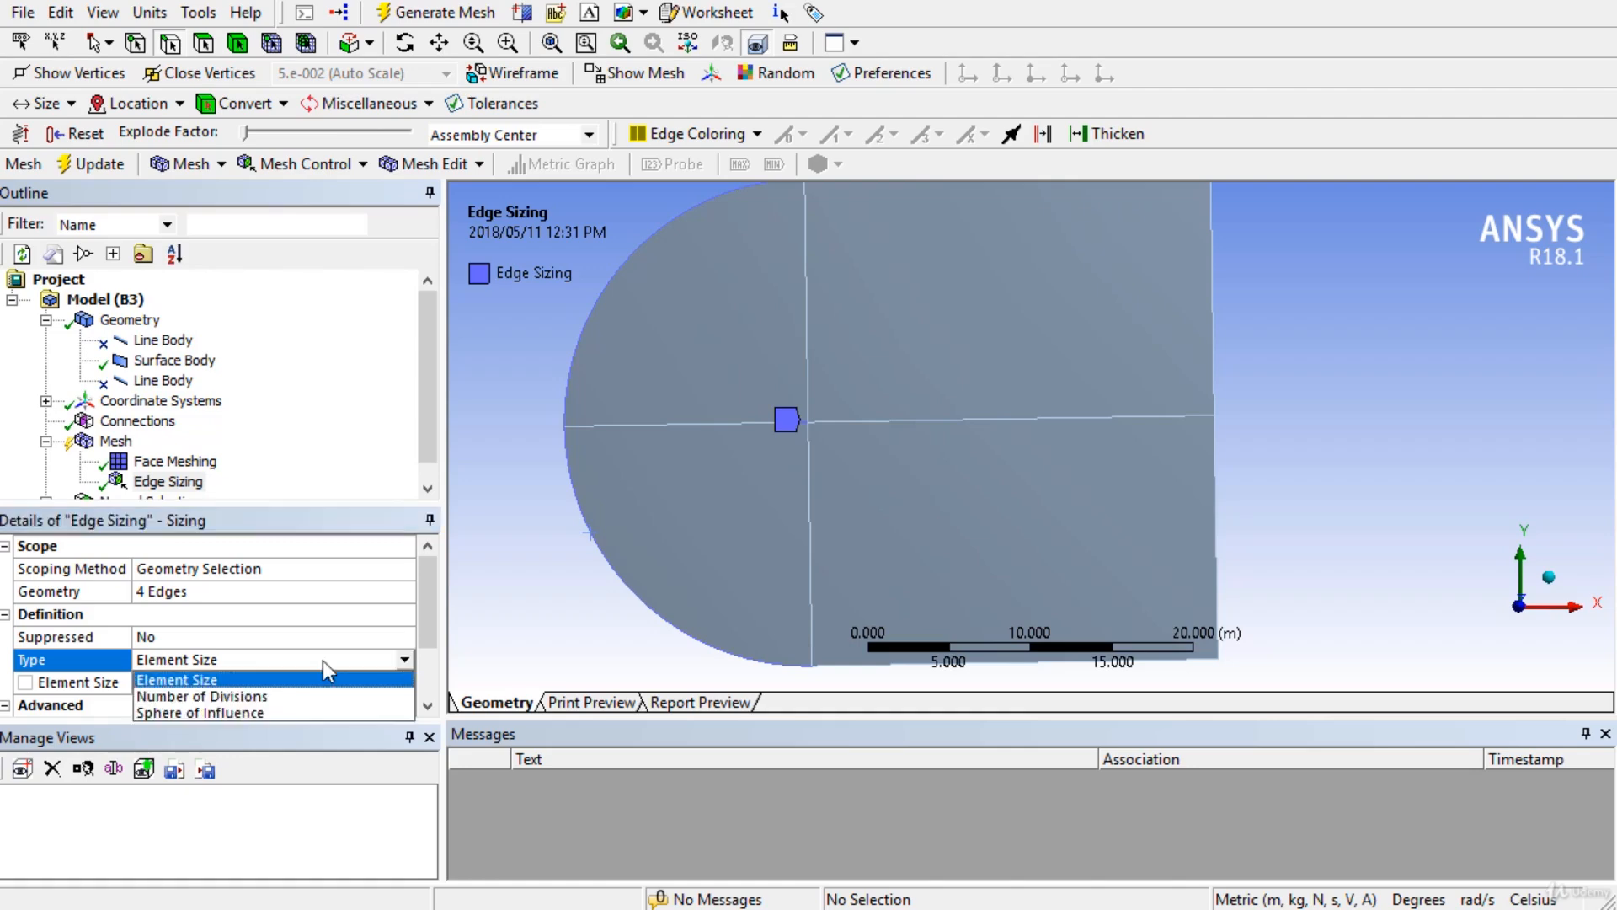
click(215, 696)
click(213, 682)
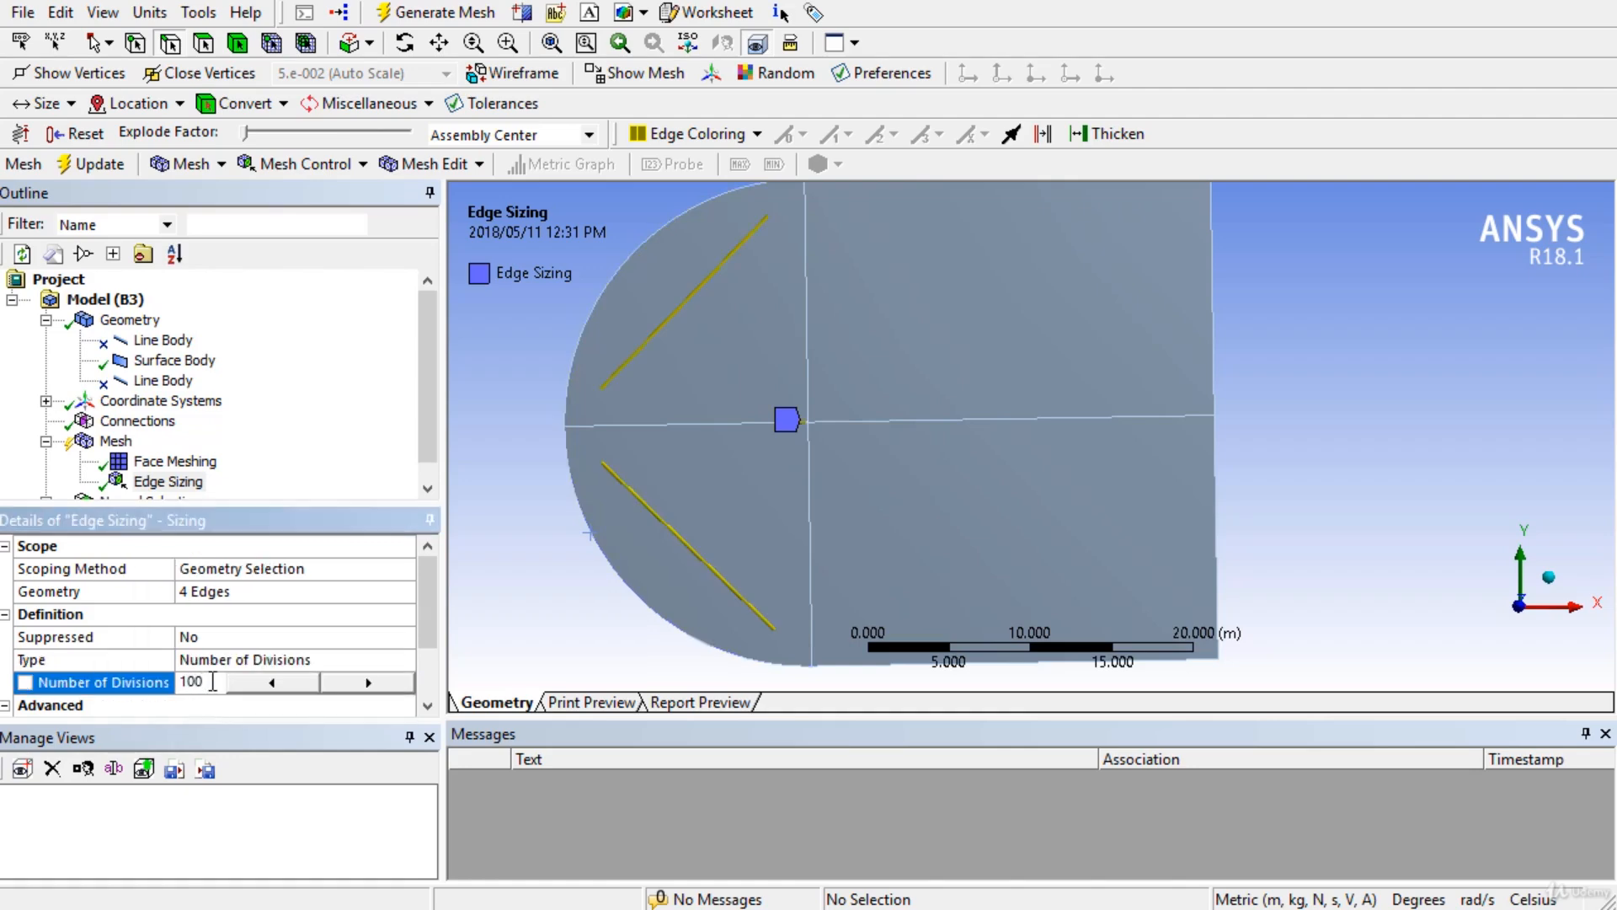
scroll(413, 604, down, 1)
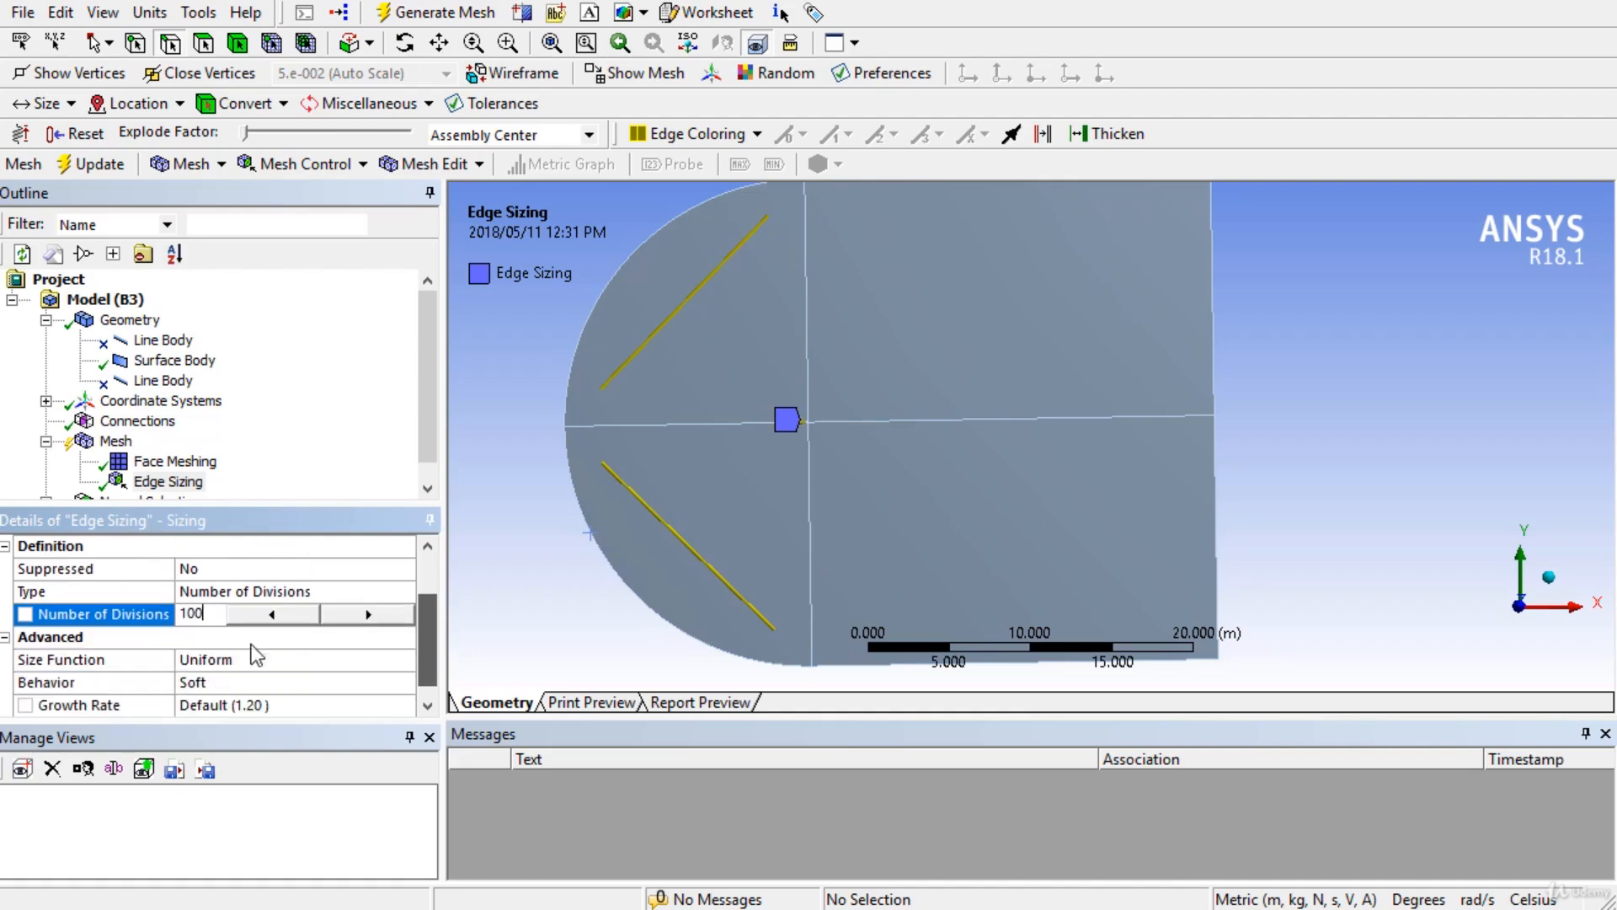
click(95, 684)
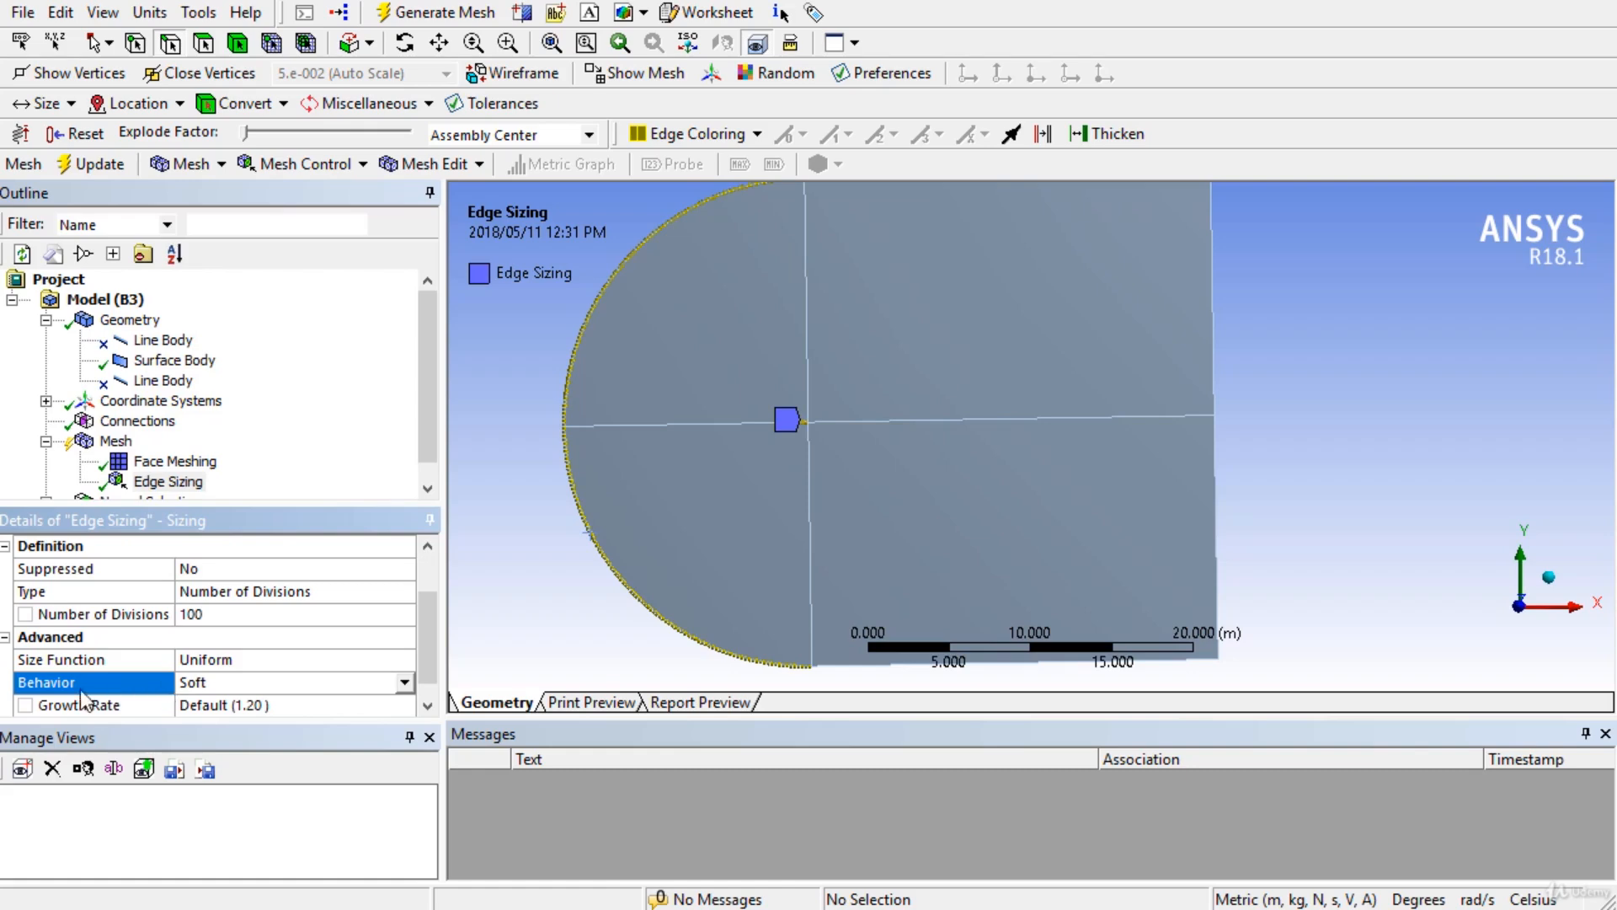
click(411, 683)
click(206, 723)
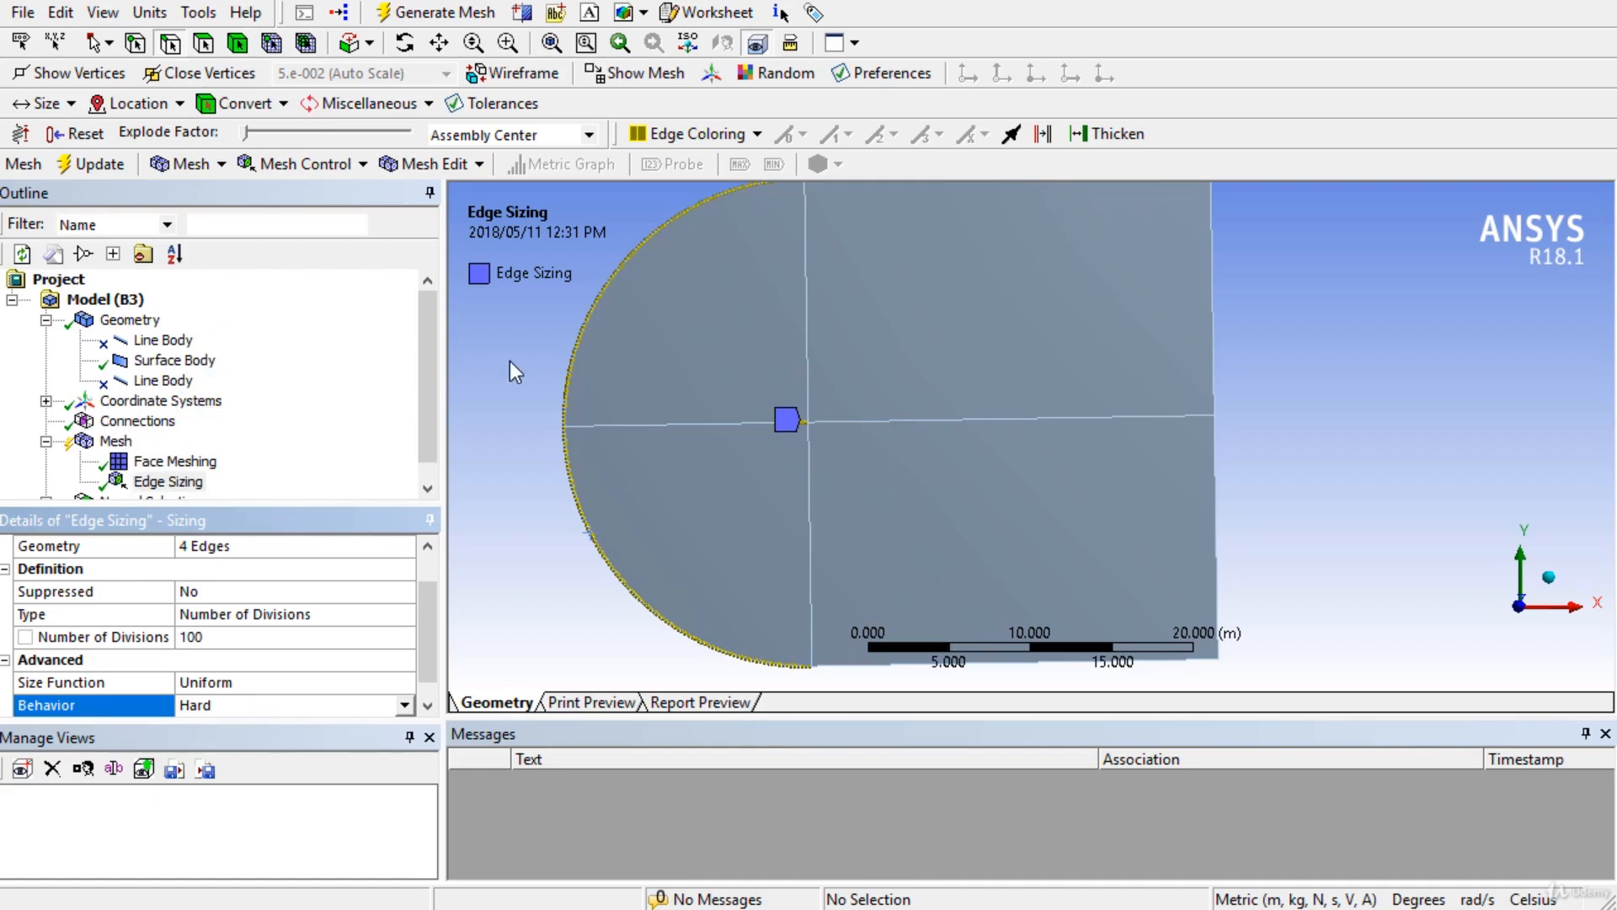
Inspect the division marks on the airfoil, then generate the mesh and display it.
scroll(572, 408, up, 5)
ctrl+middle_drag(573, 417, 1315, 563)
scroll(947, 507, up, 3)
scroll(836, 564, up, 5)
ctrl+middle_drag(836, 564, 851, 568)
scroll(973, 492, down, 9)
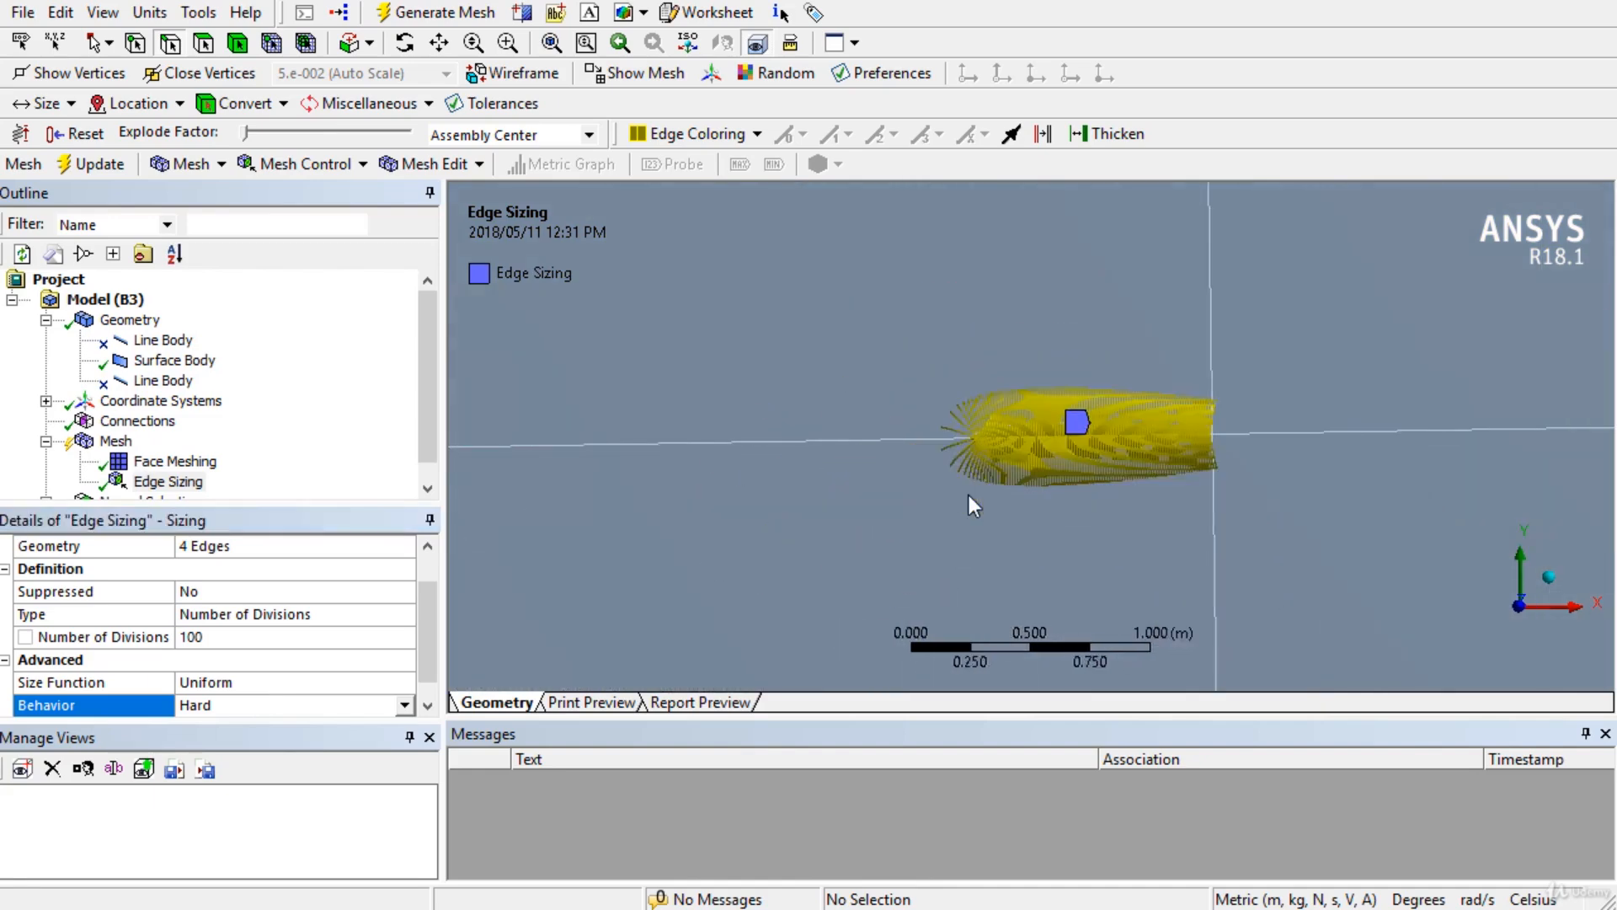
scroll(935, 494, down, 3)
scroll(885, 561, up, 5)
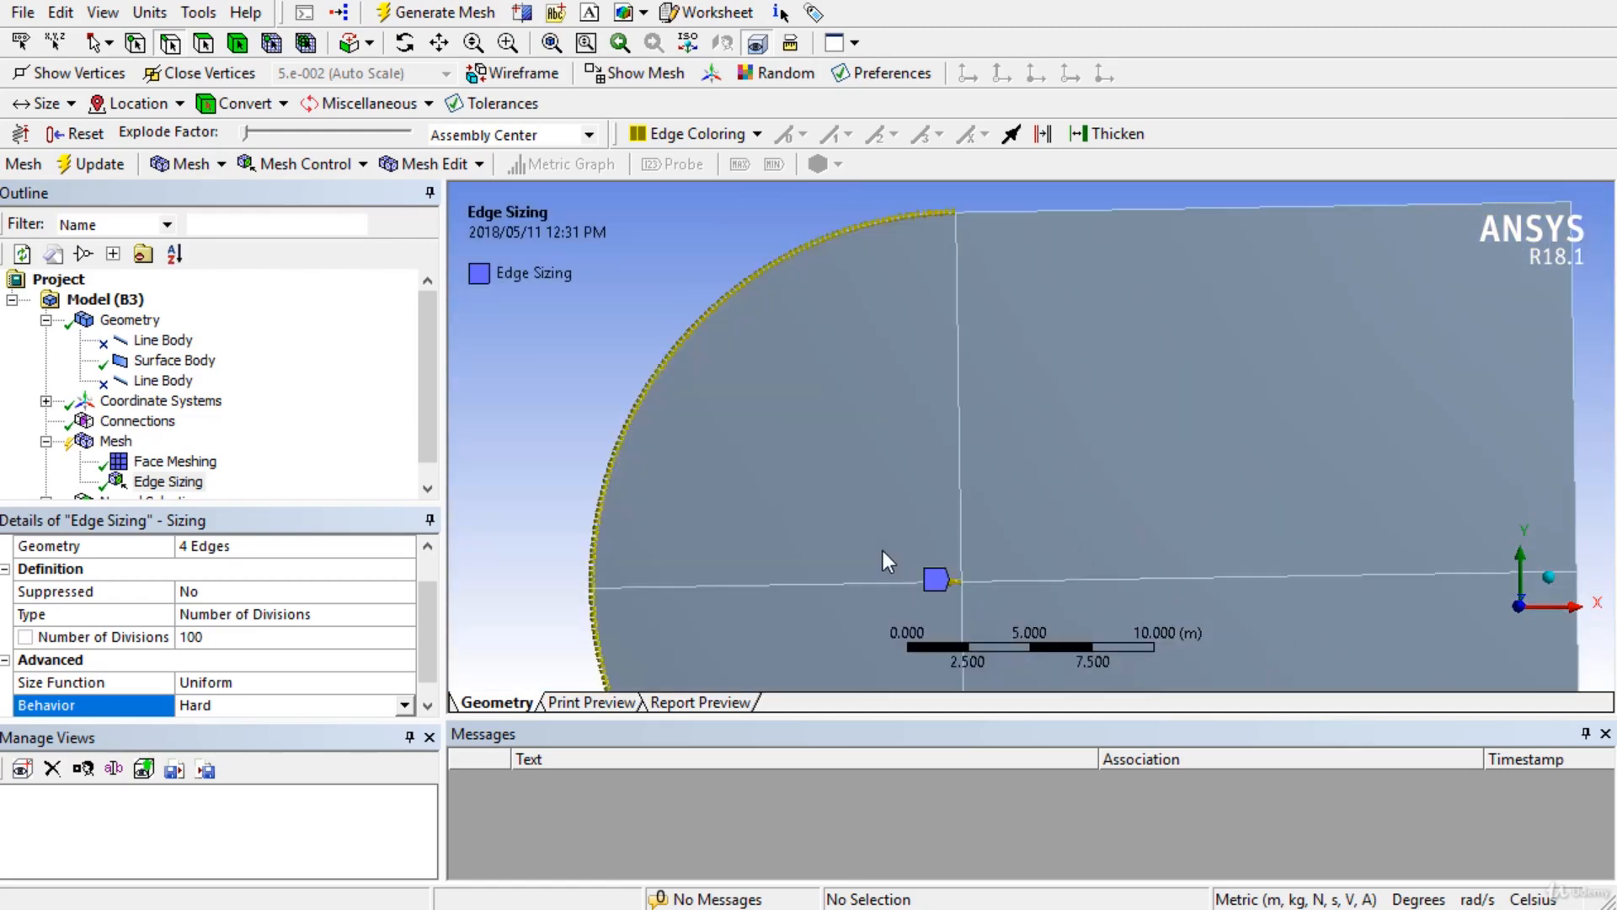
scroll(902, 556, down, 4)
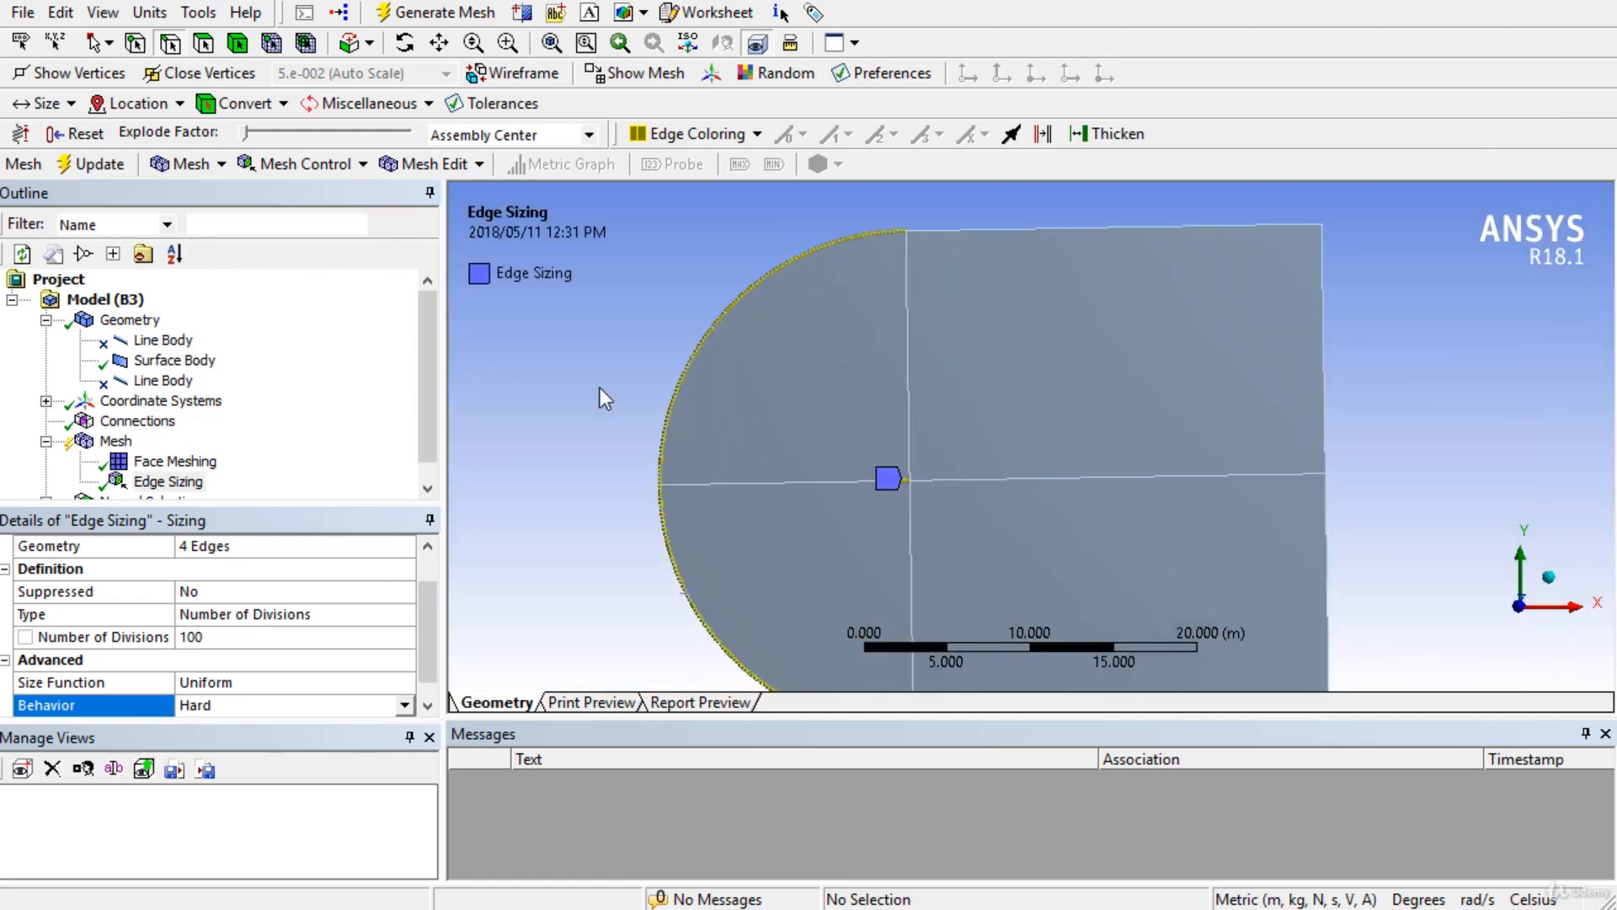
click(421, 15)
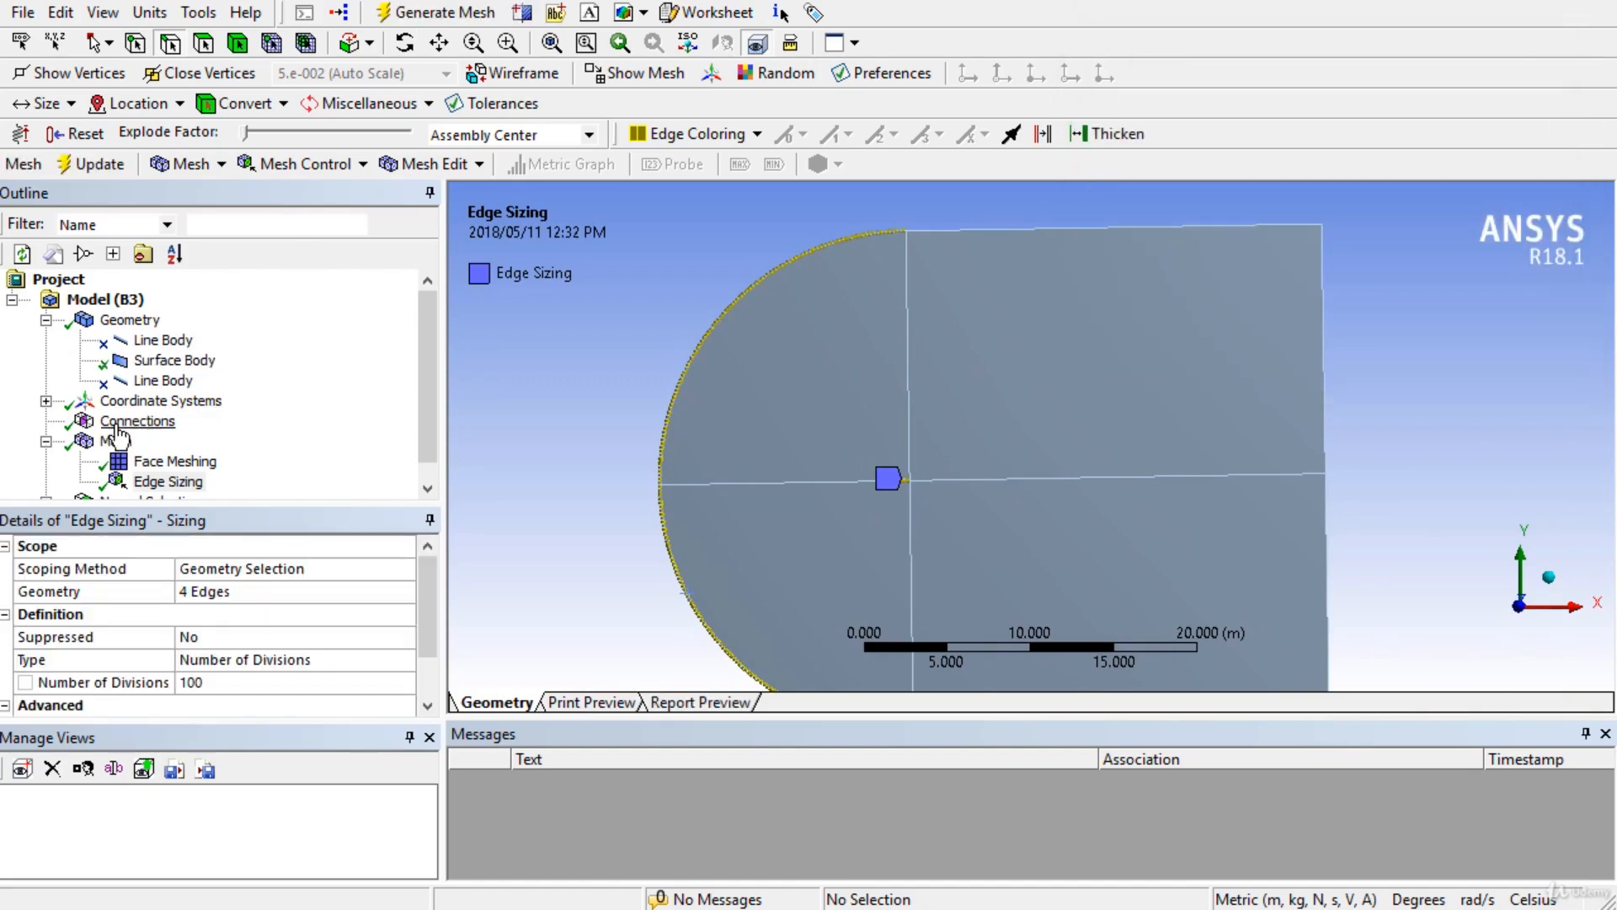
click(115, 441)
Zoom in and out to inspect the generated C-mesh around the airfoil.
scroll(620, 418, up, 8)
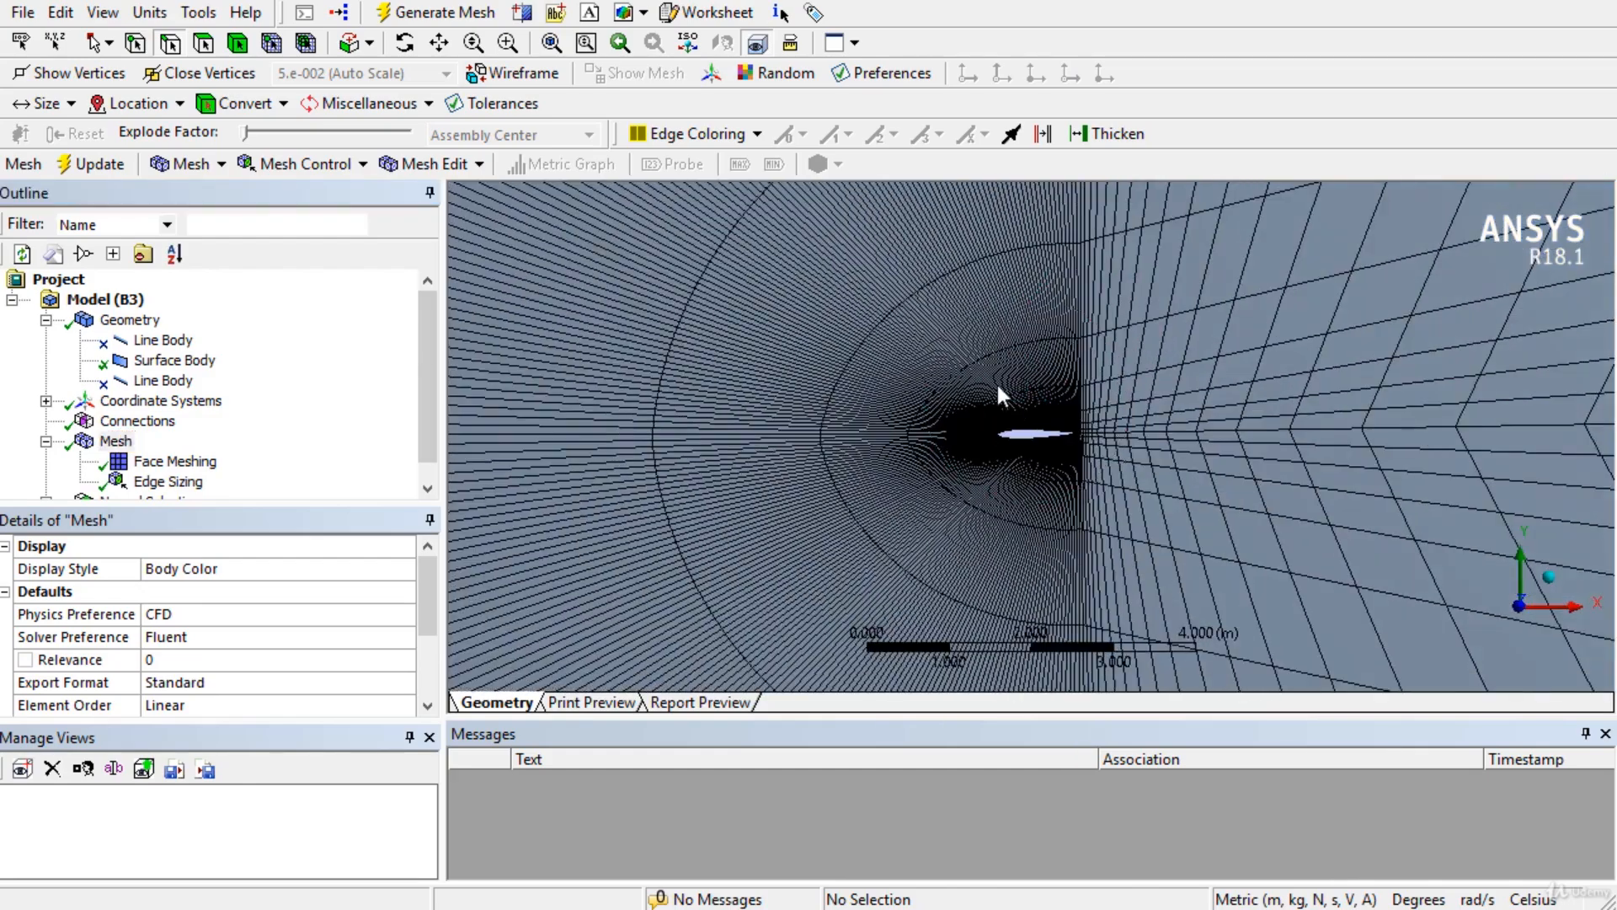
scroll(1063, 356, up, 1)
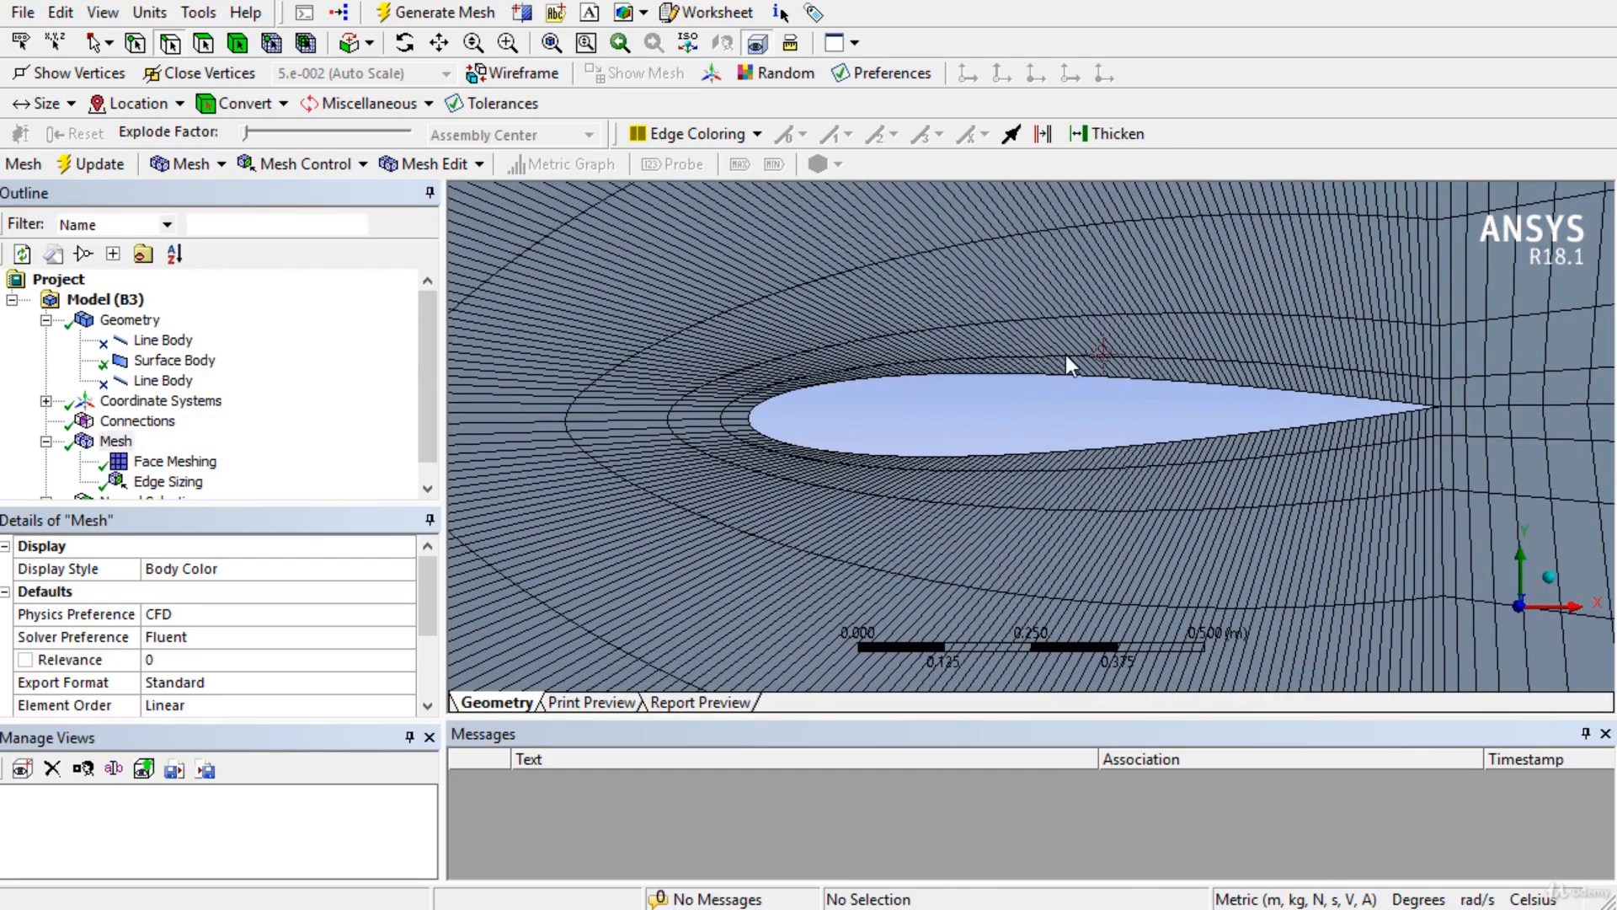
scroll(916, 419, down, 6)
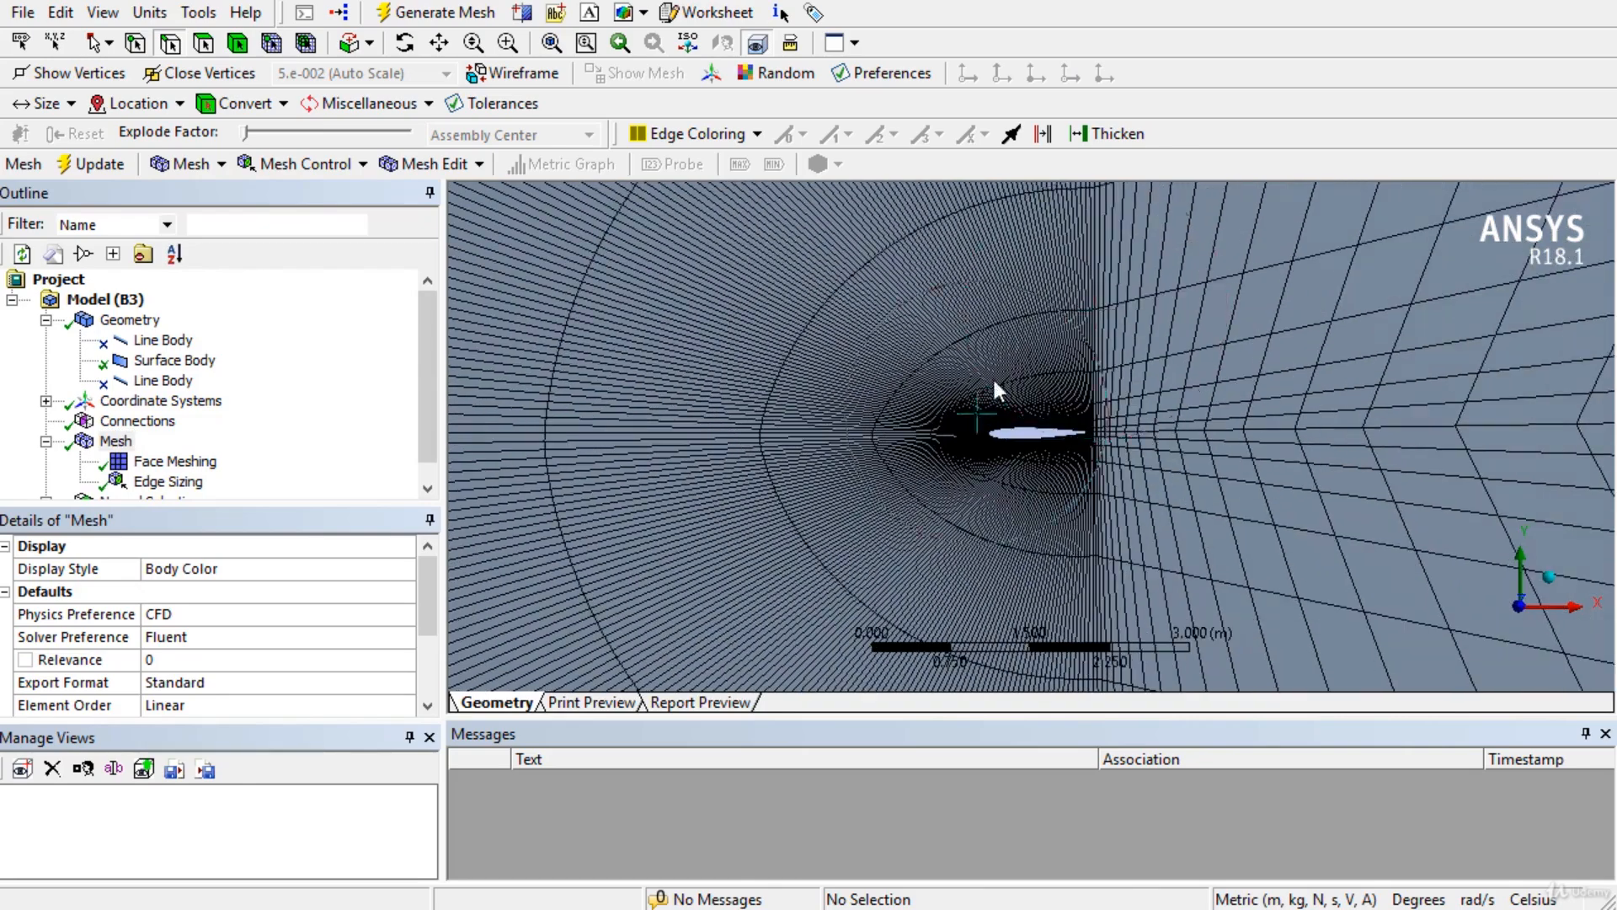
scroll(1082, 403, down, 2)
scroll(1082, 392, down, 5)
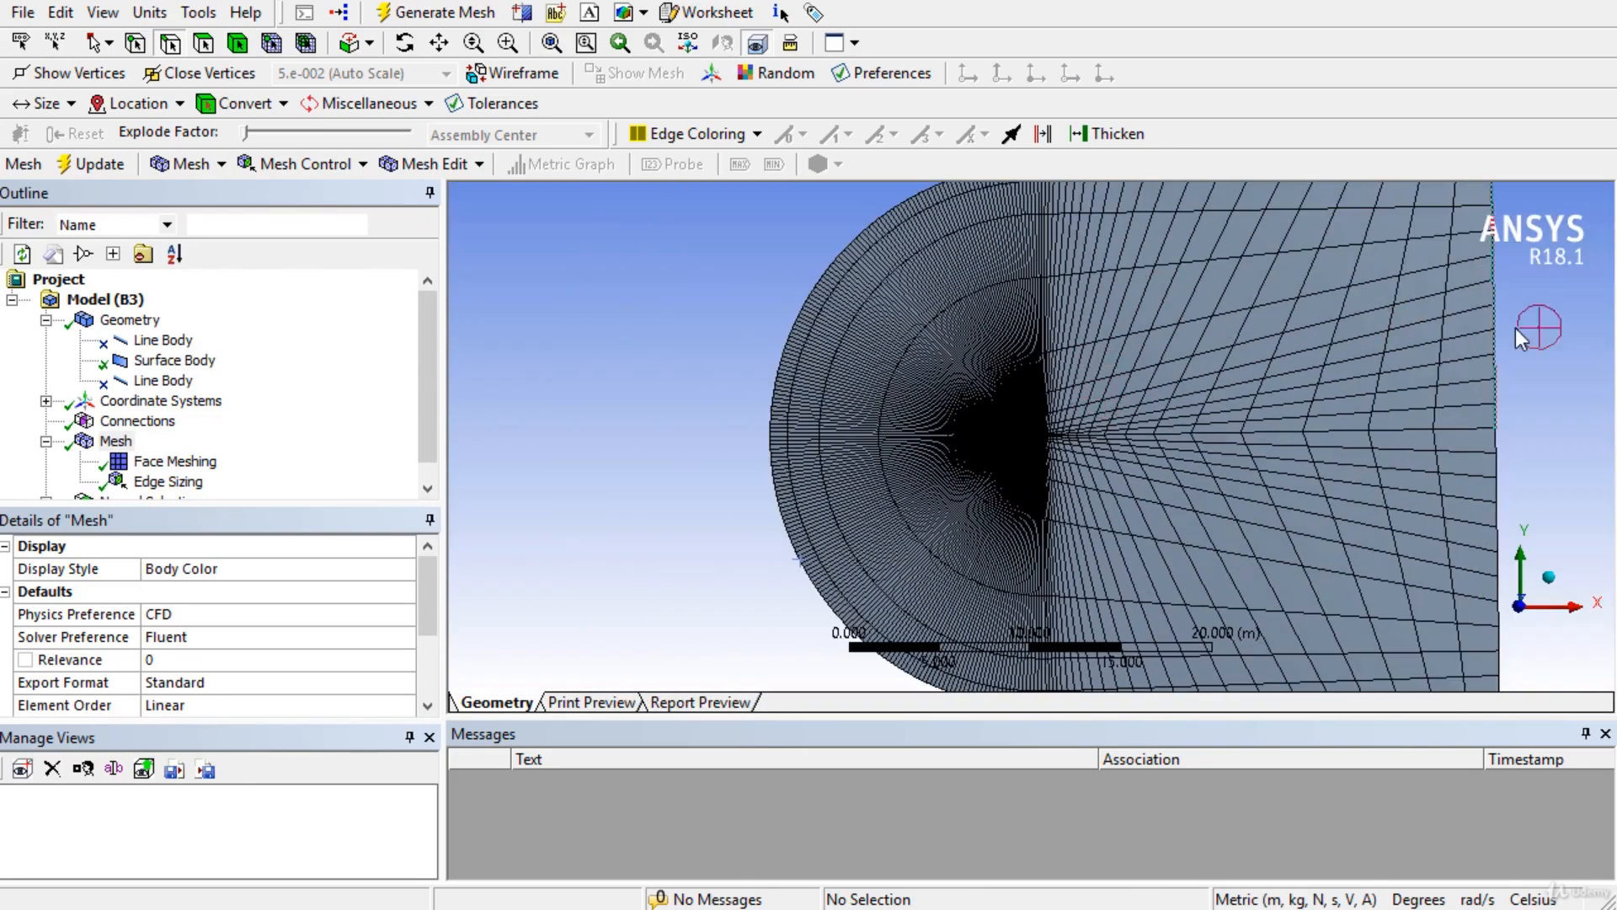
scroll(880, 465, up, 5)
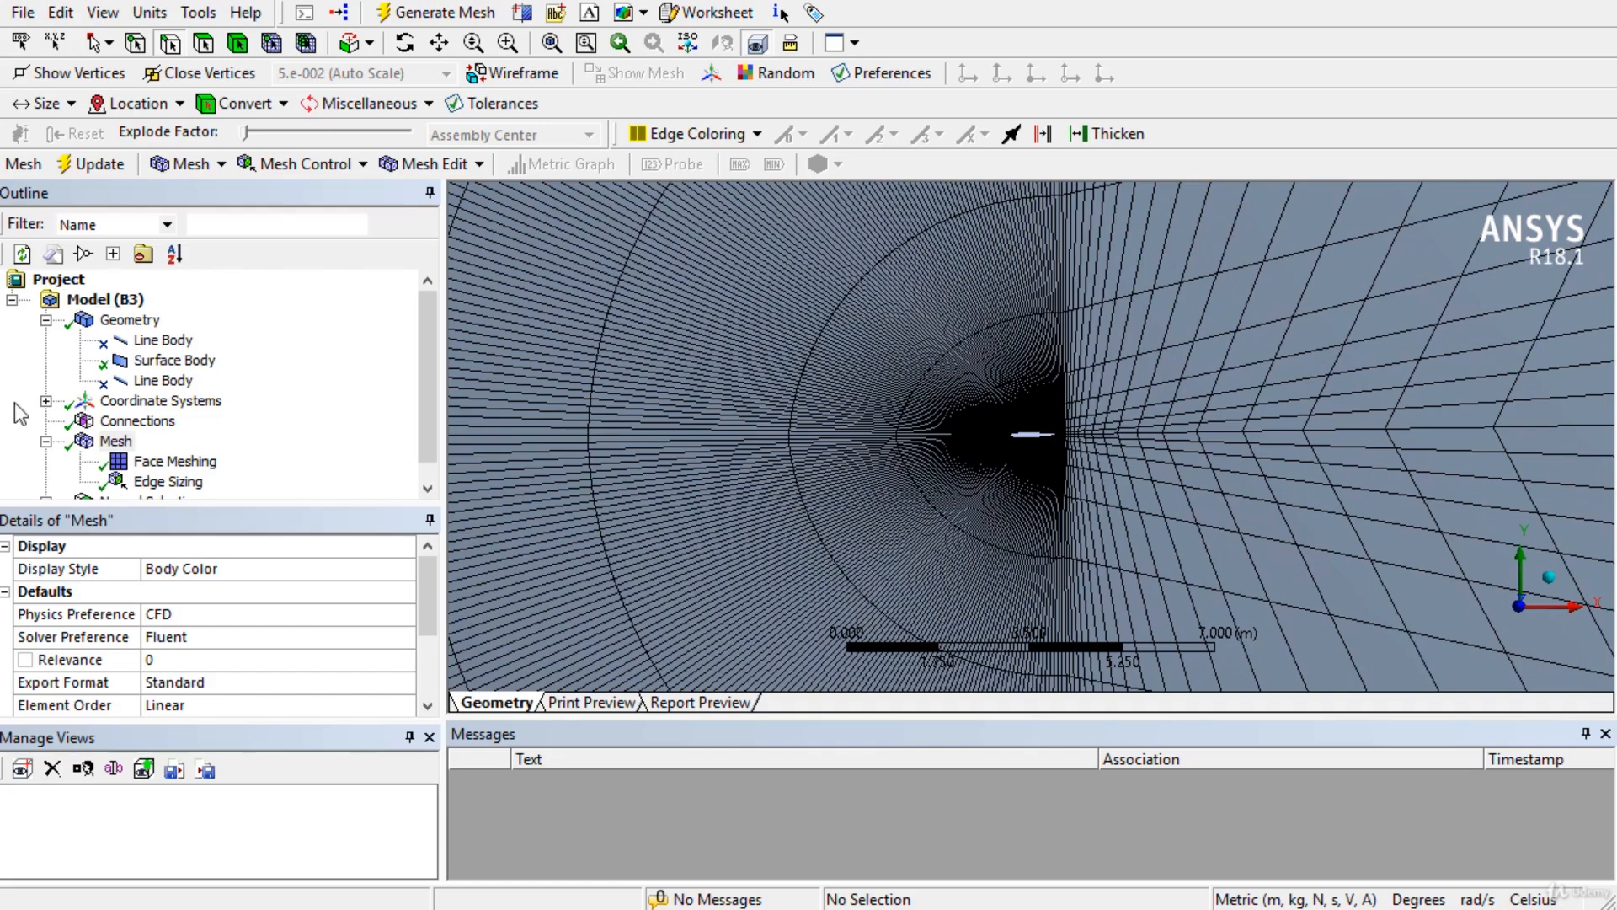
Insert a second Sizing control under Mesh.
right_click(115, 440)
mouse_move(320, 447)
click(460, 488)
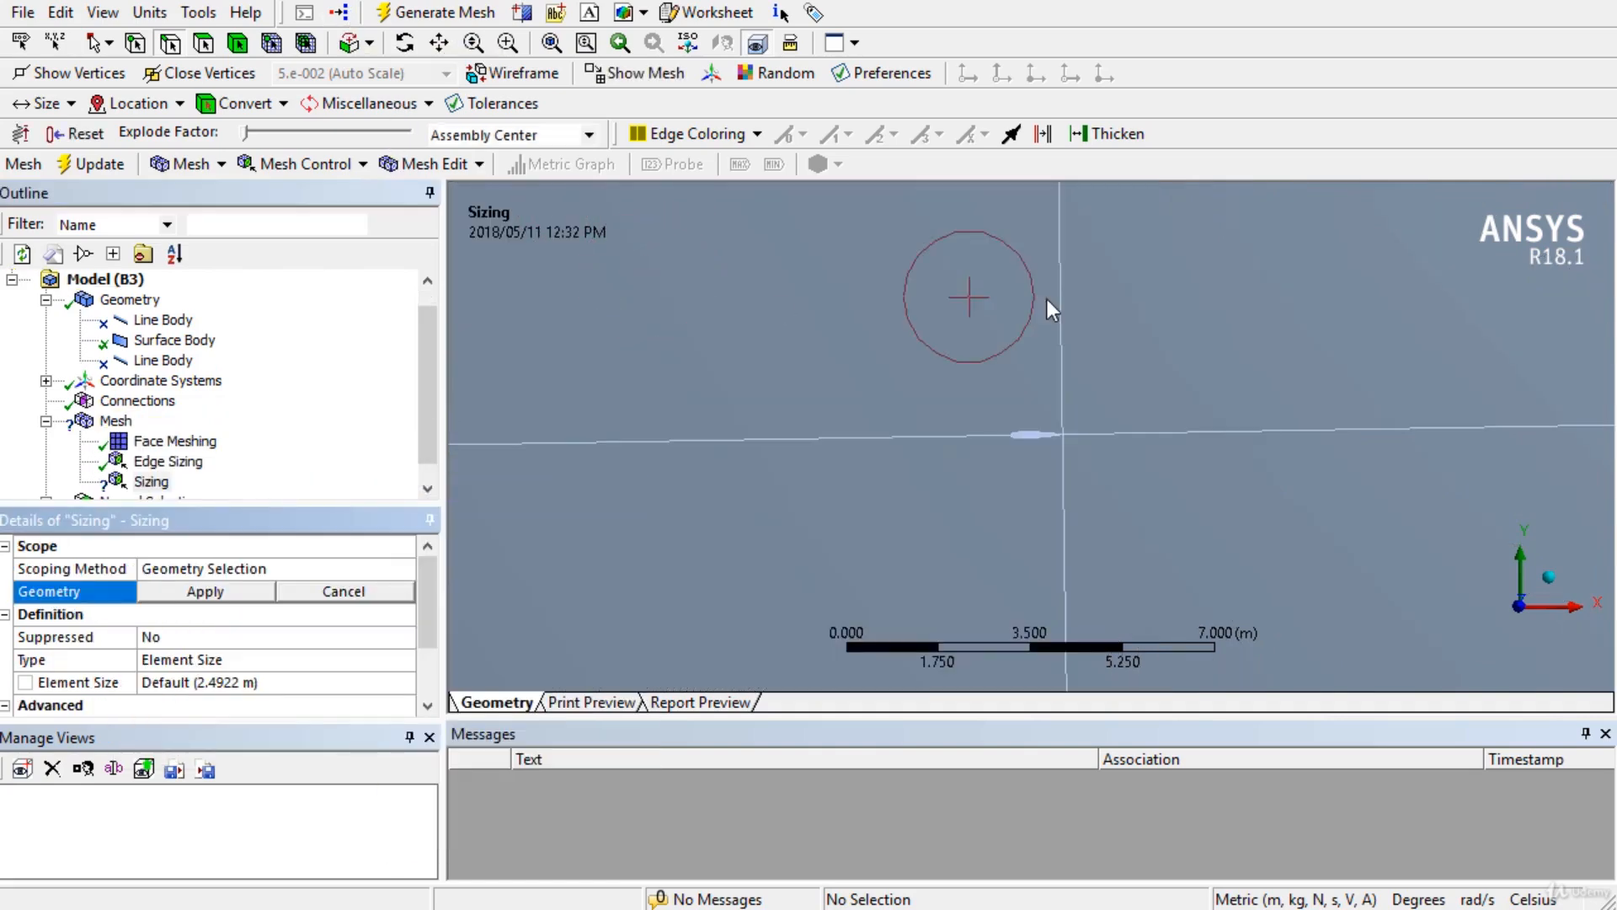
Assign the five edges, from the right outer edge to the lower-right edge, to the new sizing.
scroll(1075, 365, down, 5)
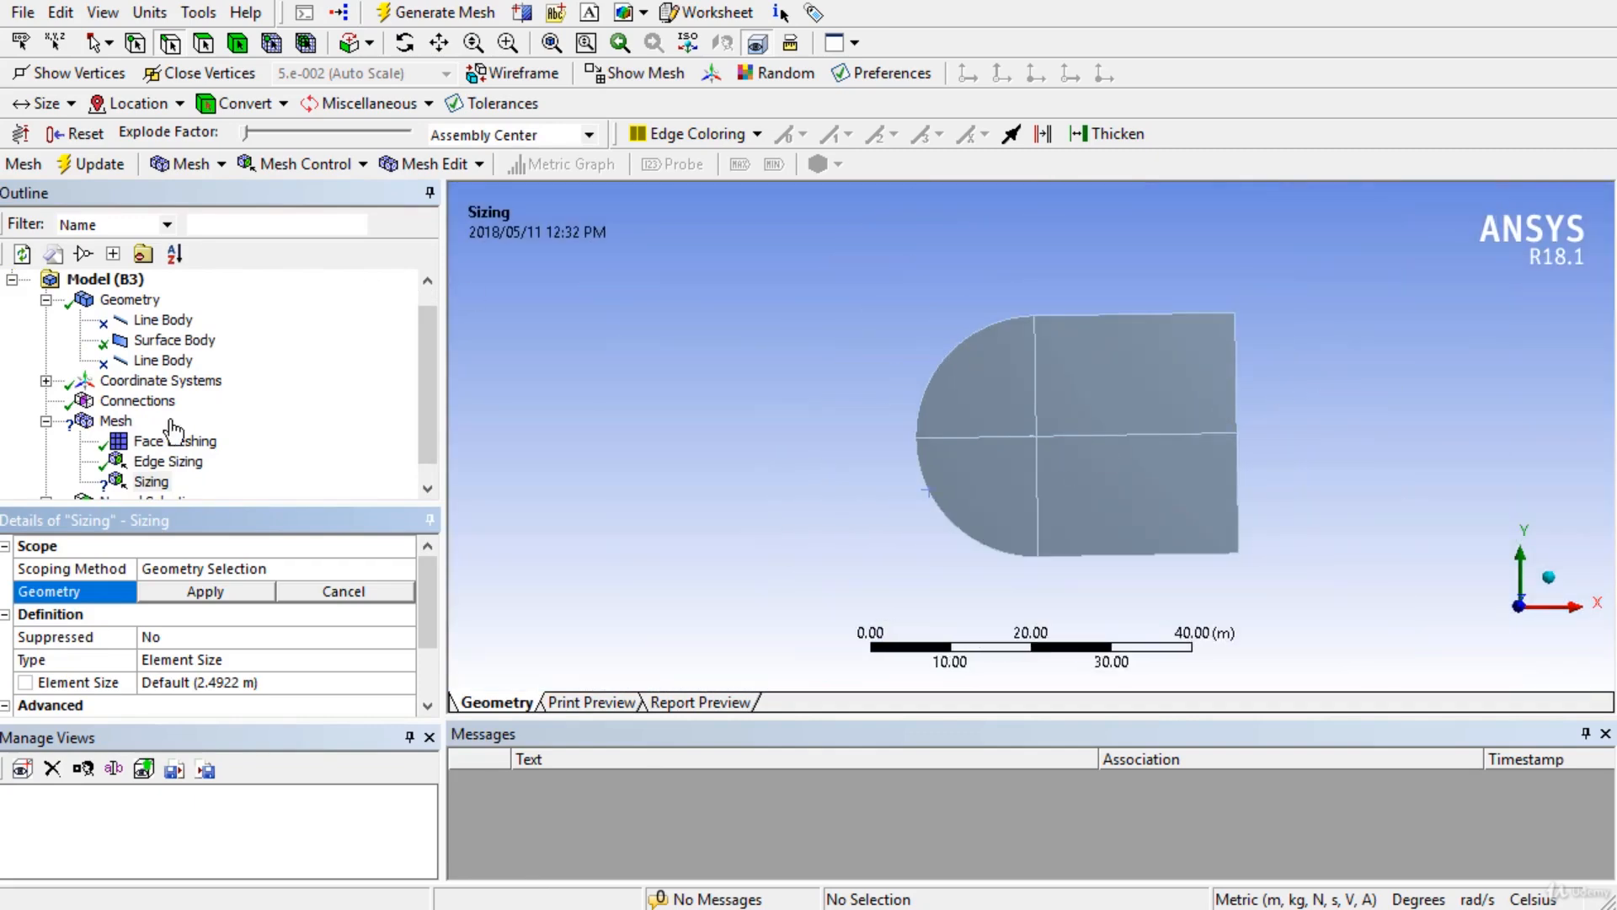
click(1235, 410)
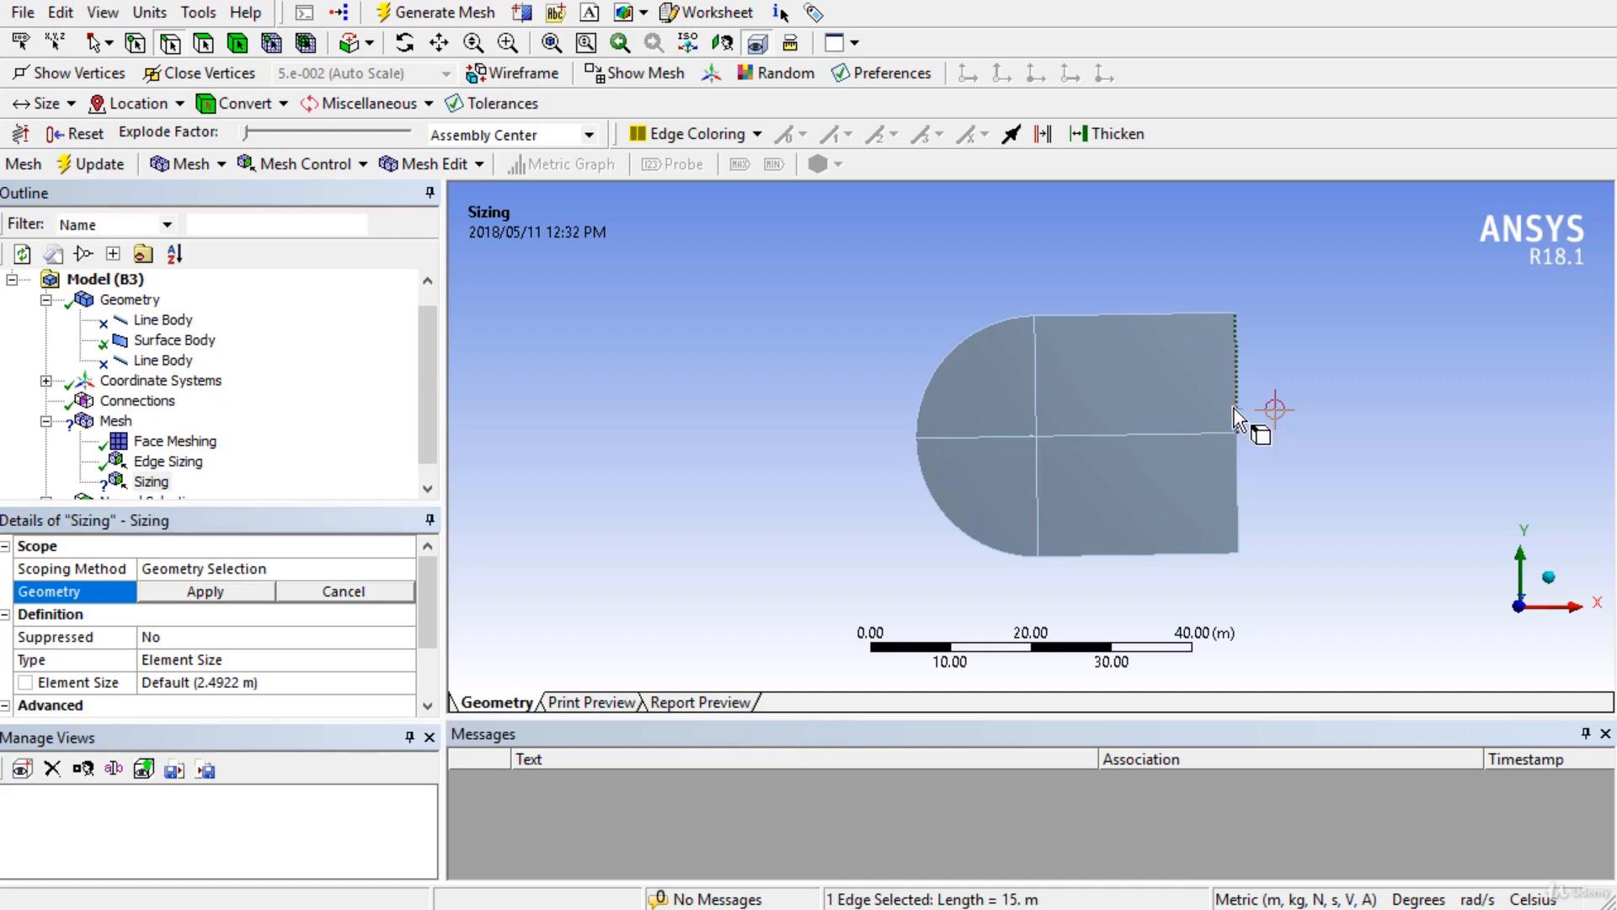
ctrl+click(1033, 417)
ctrl+click(1007, 442)
ctrl+click(1039, 470)
ctrl+click(1235, 482)
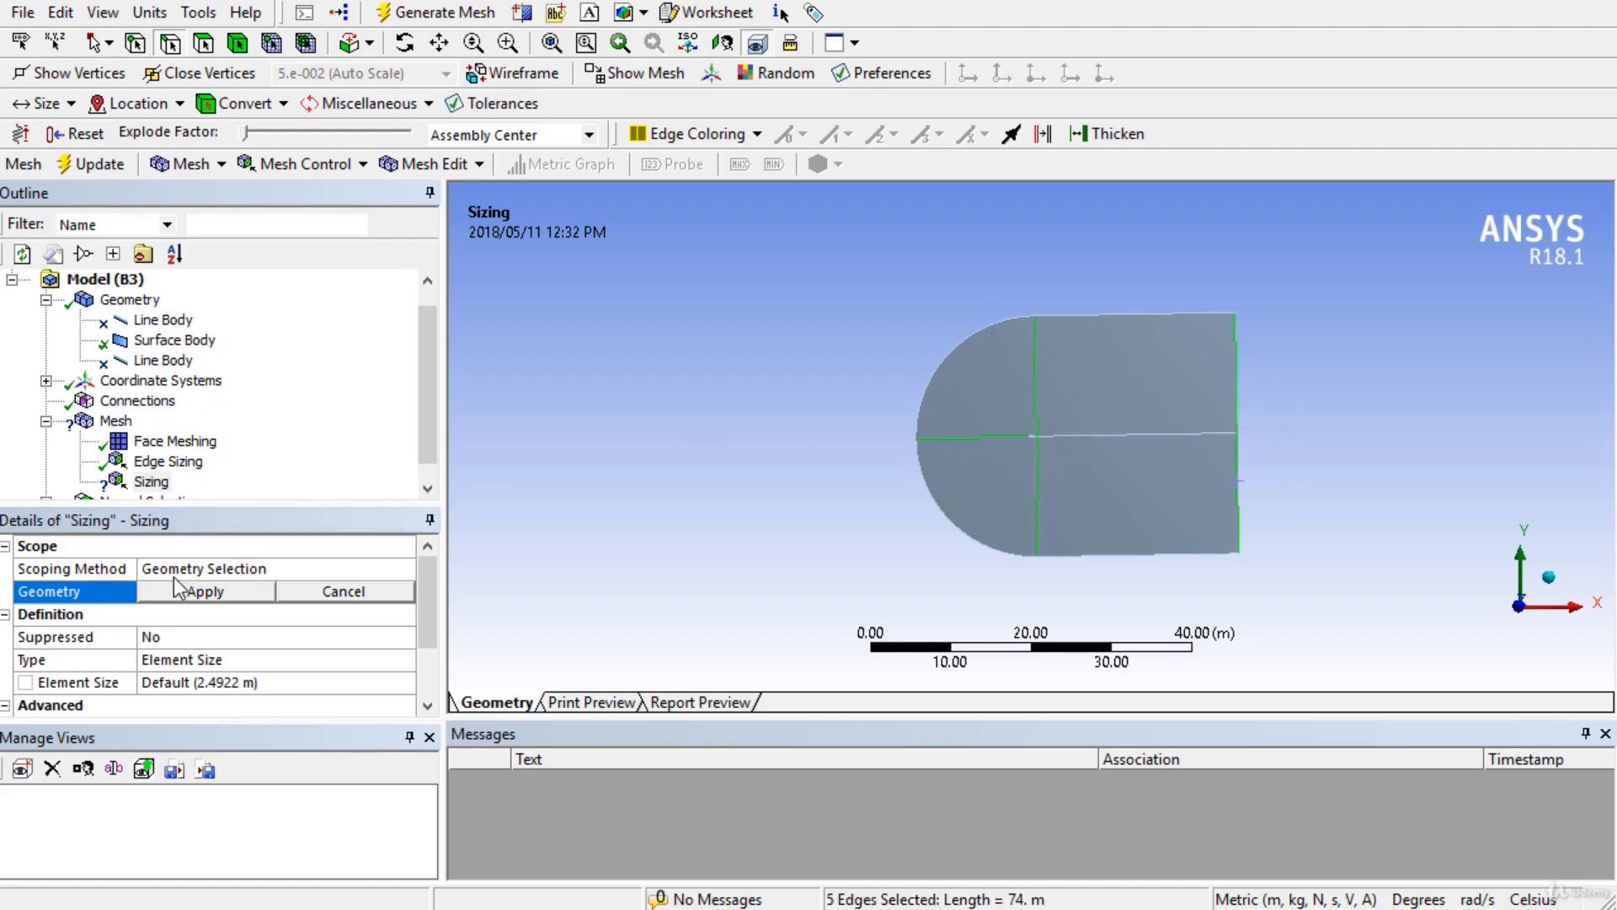
click(205, 592)
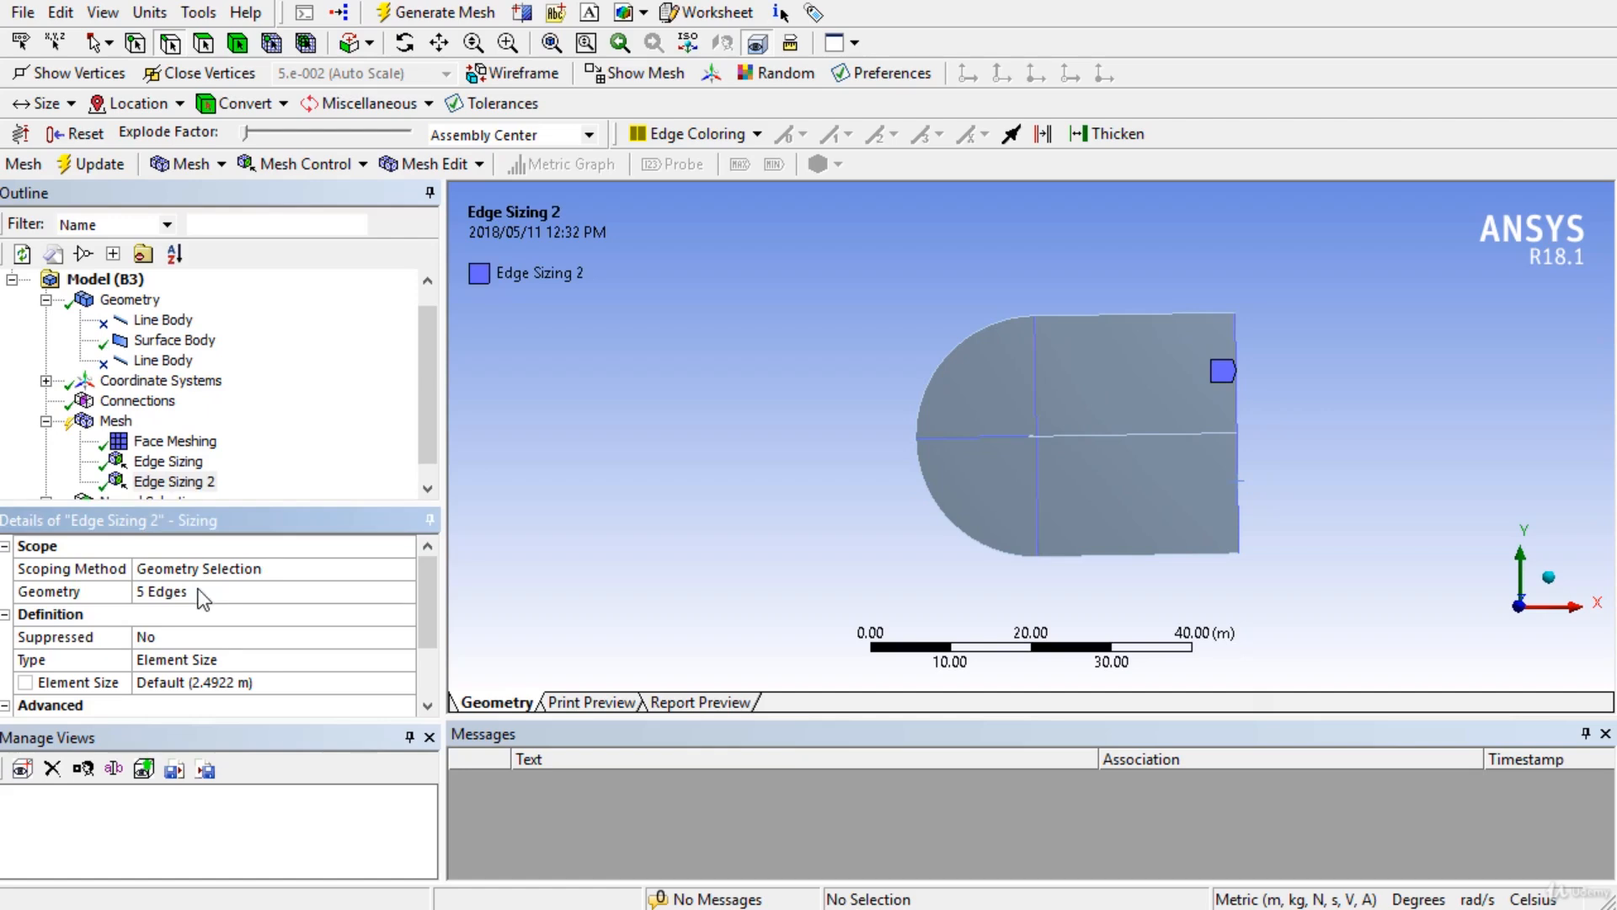
Set Edge Sizing 2 to 60 divisions and switch its behavior from Soft to Hard.
click(281, 661)
click(278, 662)
click(239, 690)
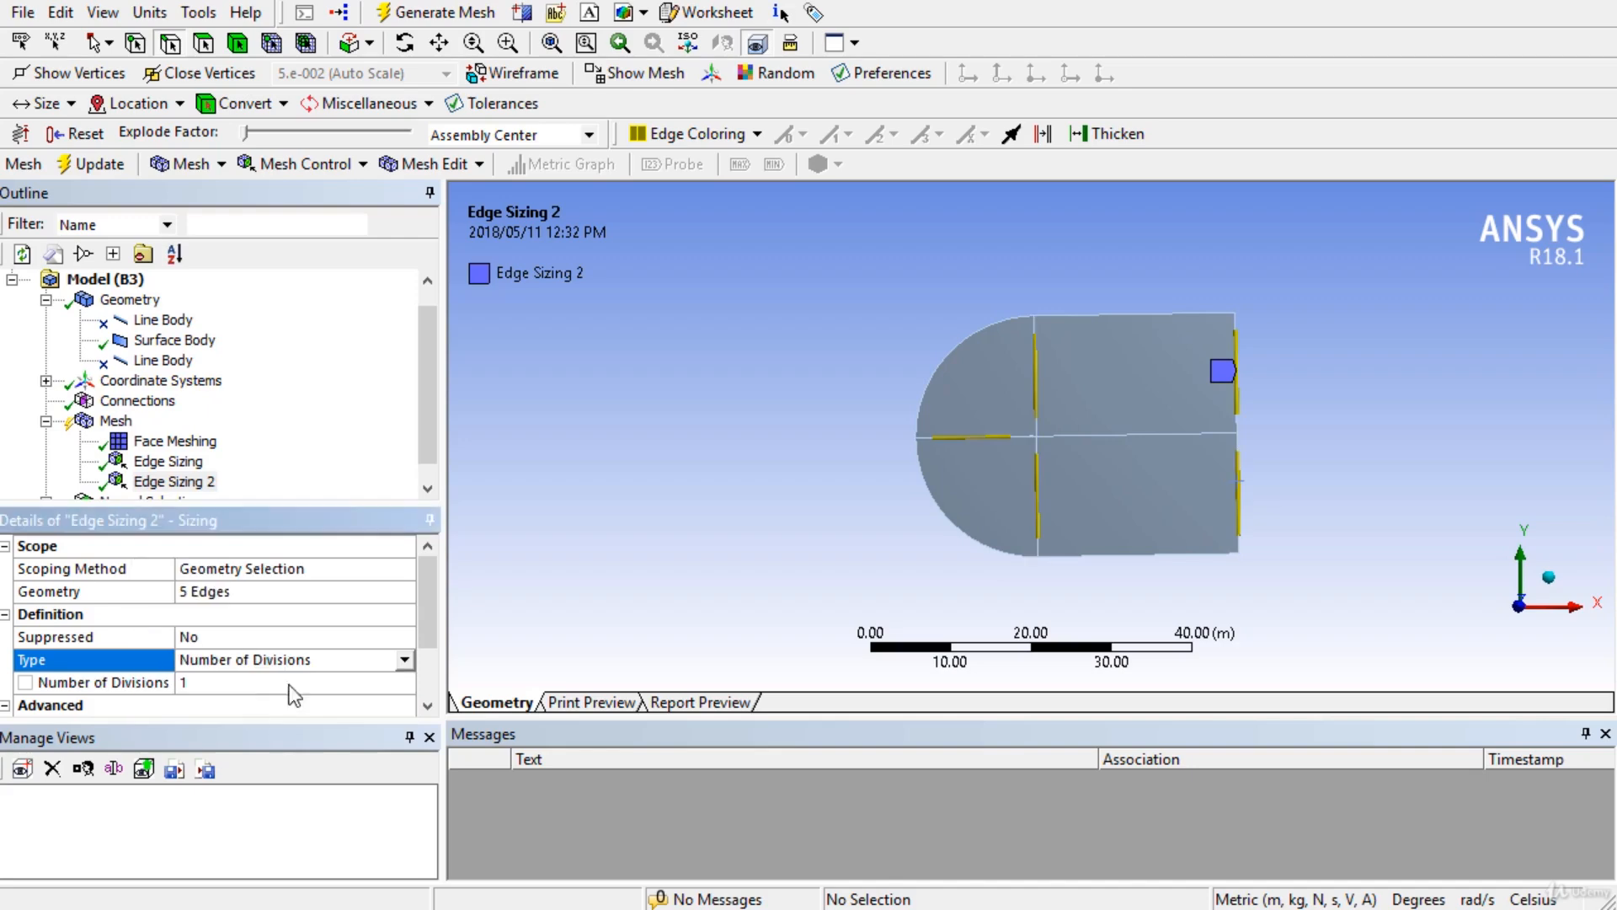
scroll(228, 657, down, 1)
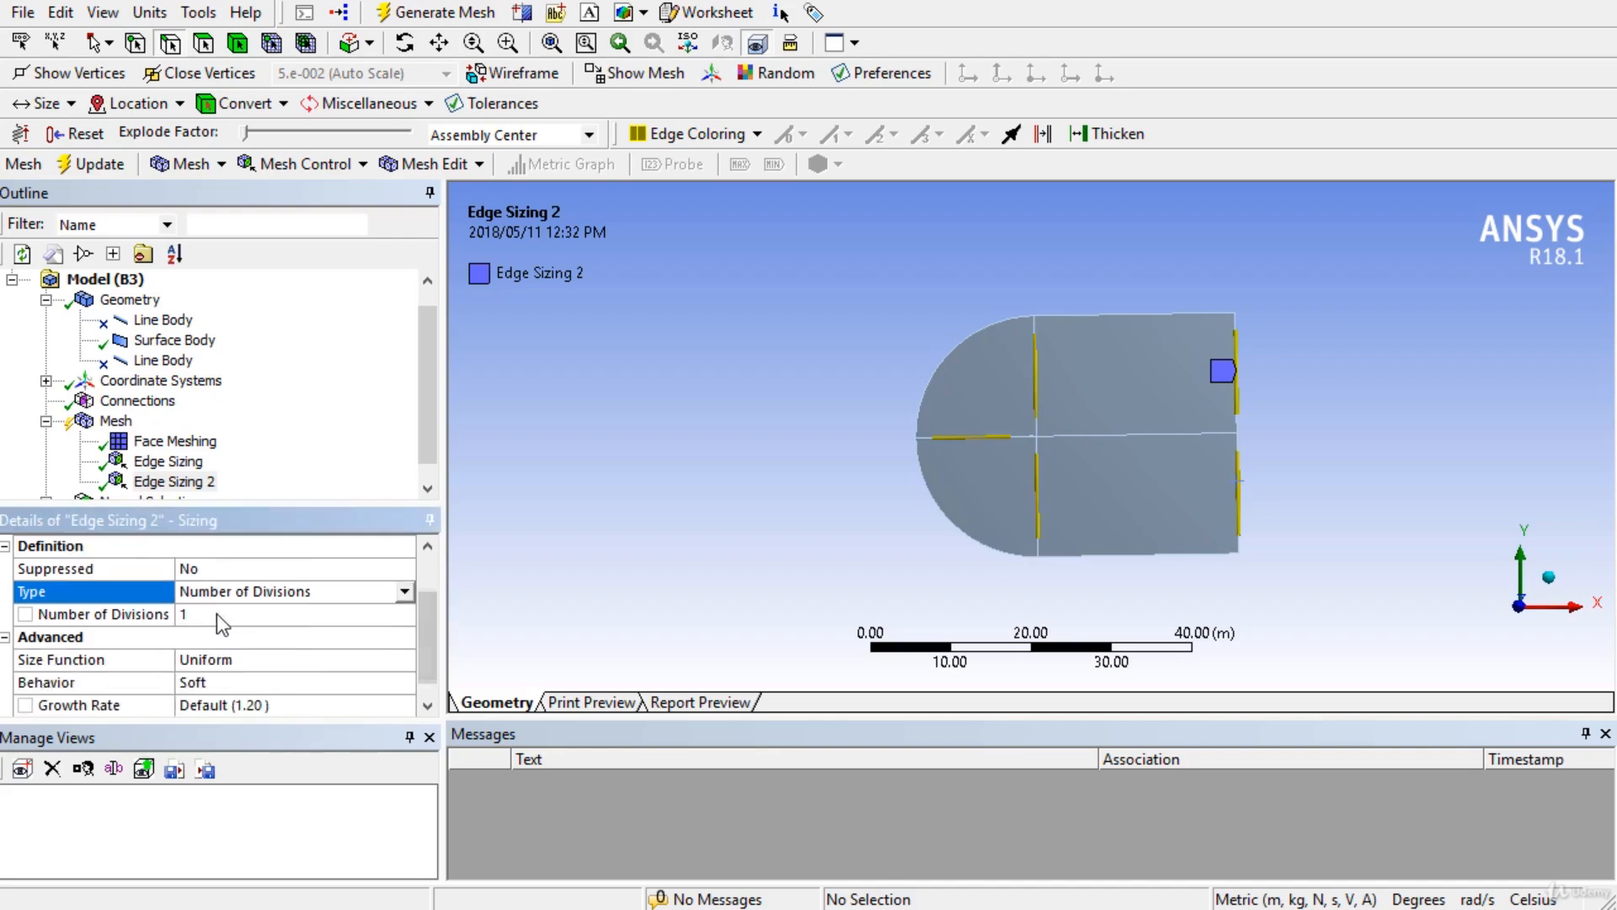
click(217, 615)
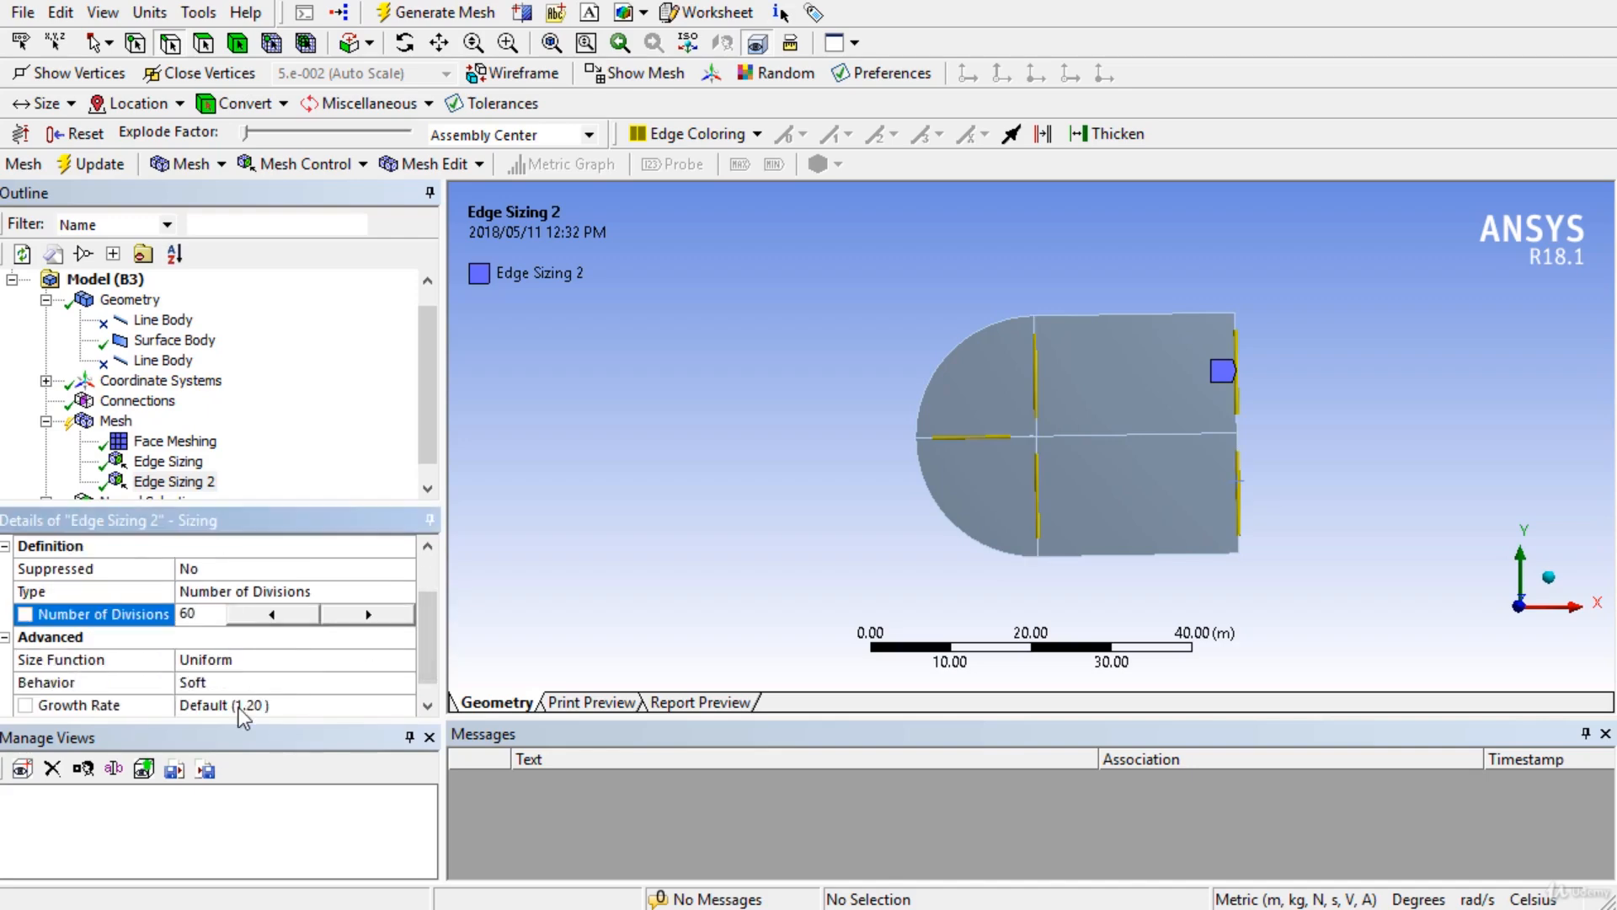
click(243, 684)
click(404, 682)
click(189, 716)
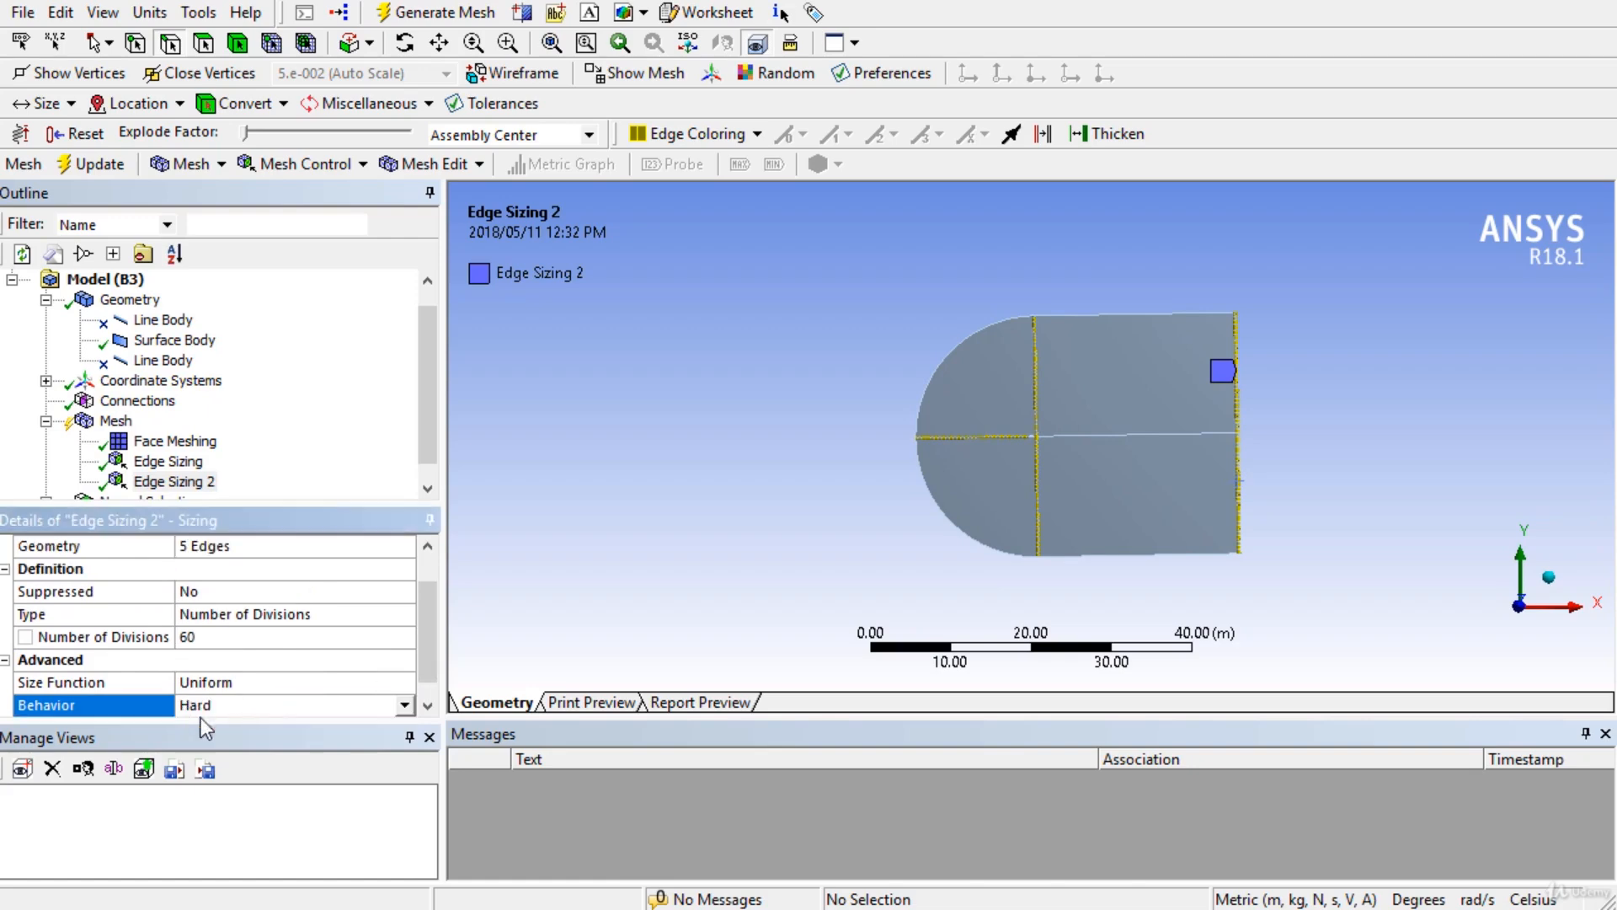
scroll(432, 706, down, 1)
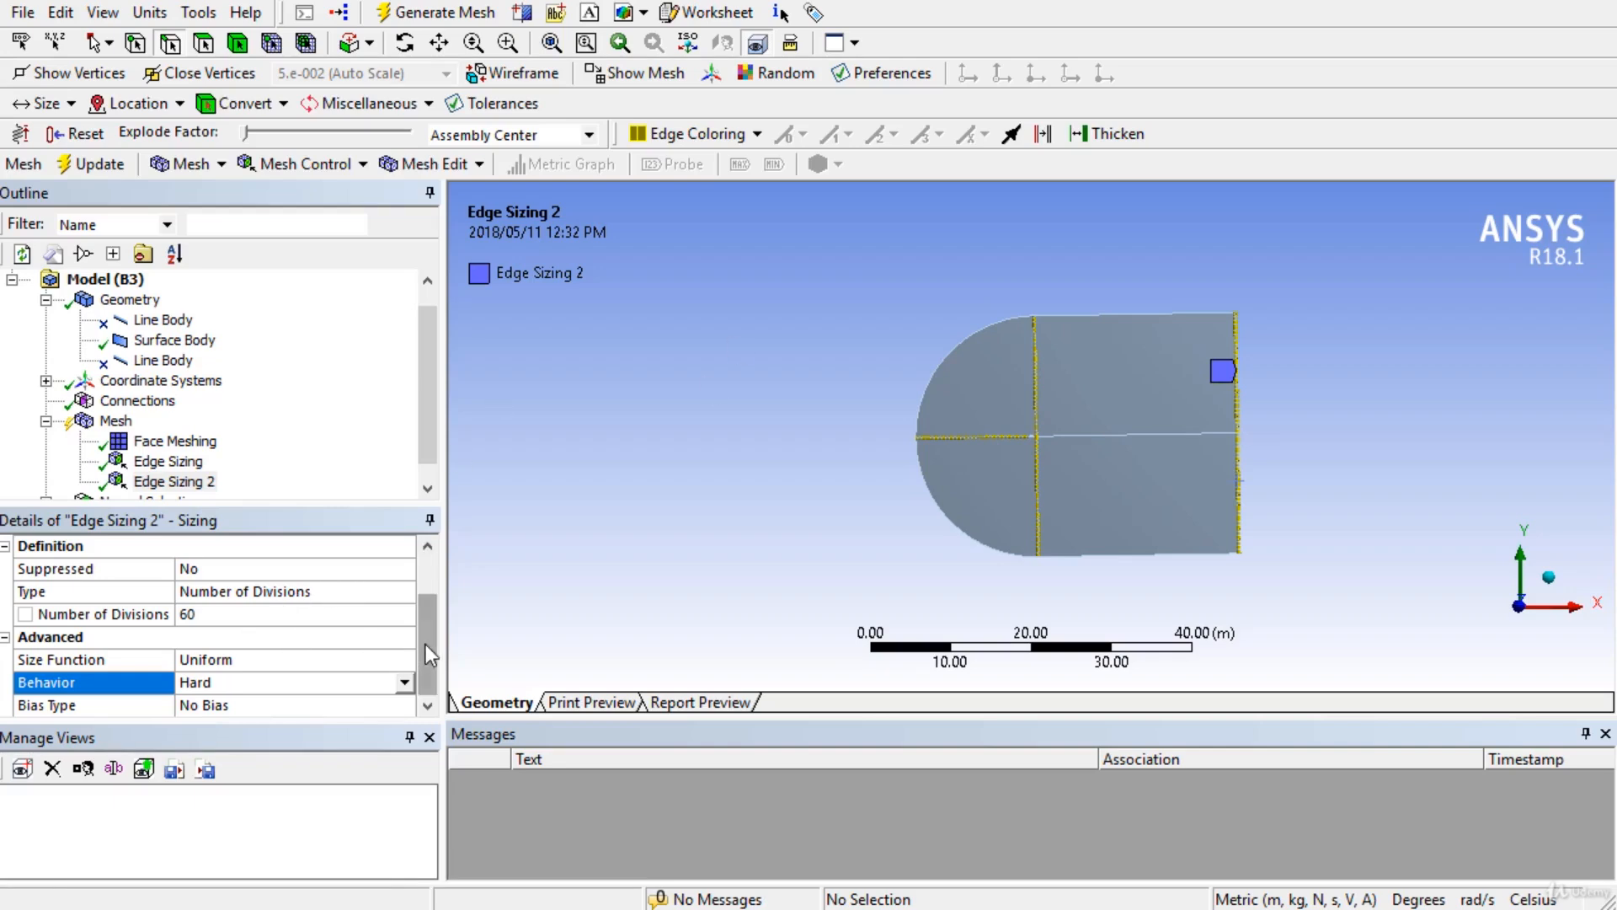
Give Edge Sizing 2 the first bias pattern with Smooth Transition at growth rate 1.15.
click(408, 706)
click(407, 706)
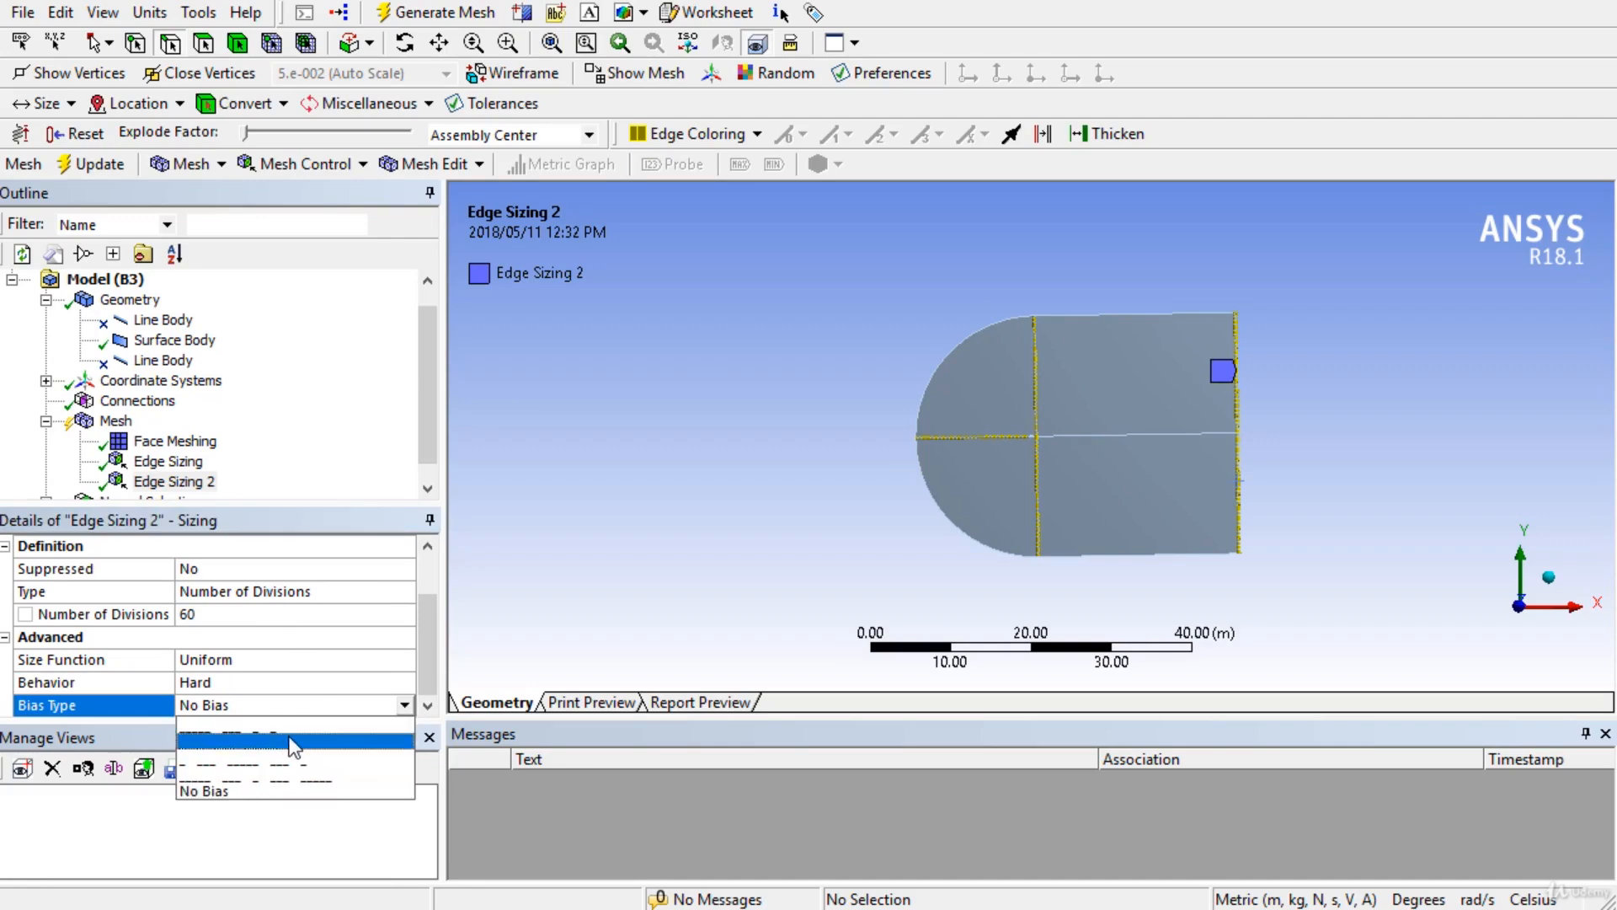
click(293, 742)
drag(431, 630, 427, 671)
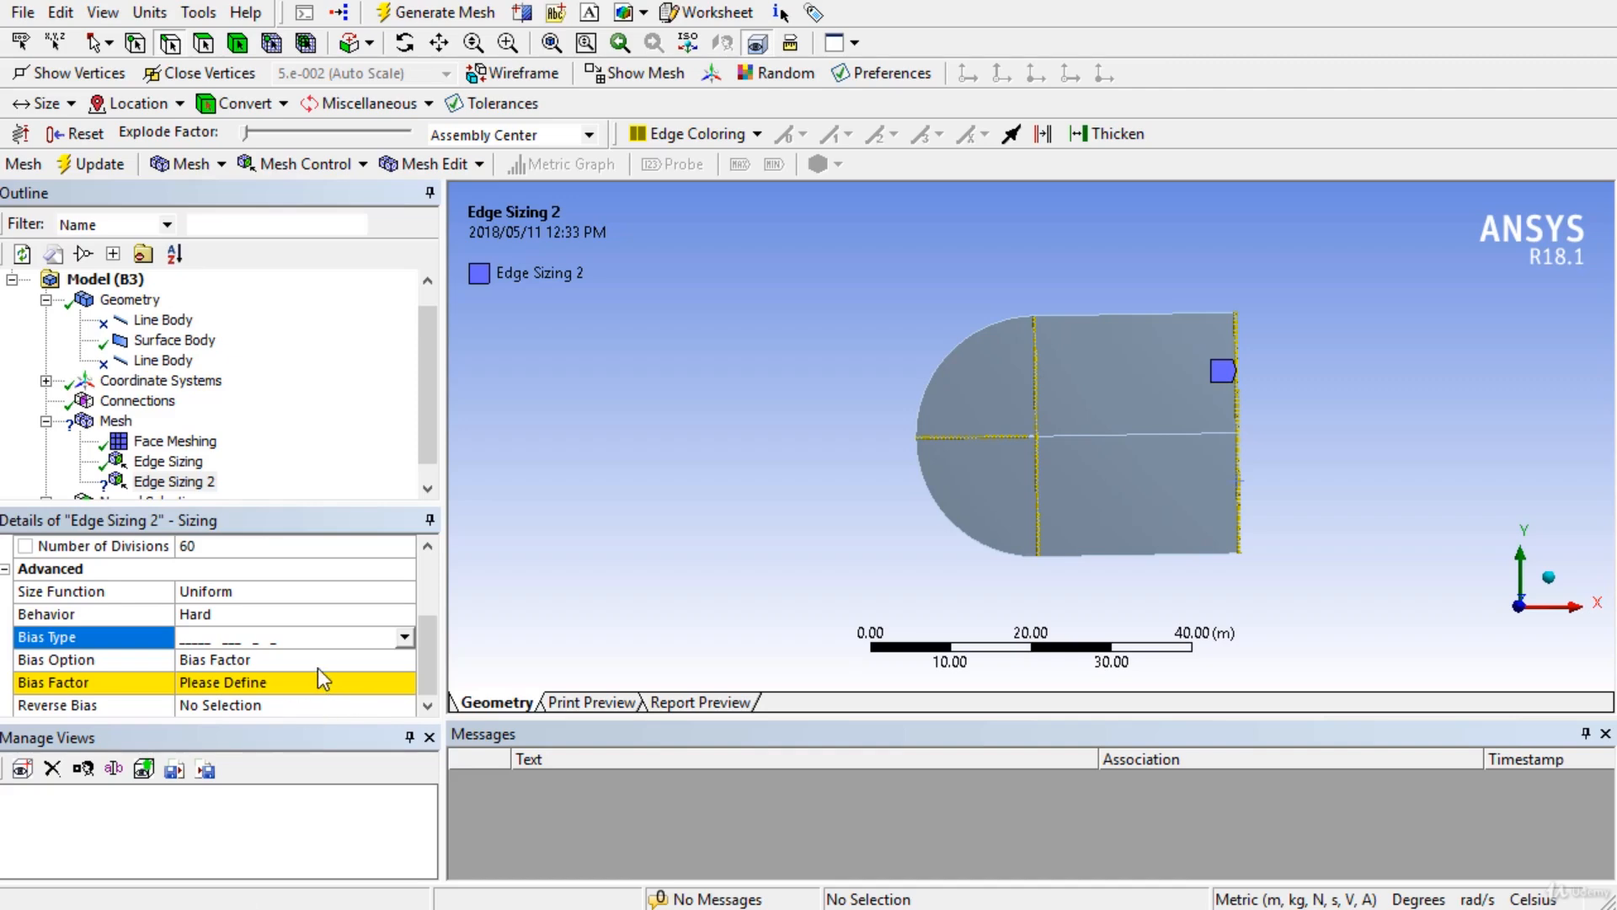
click(320, 680)
click(320, 667)
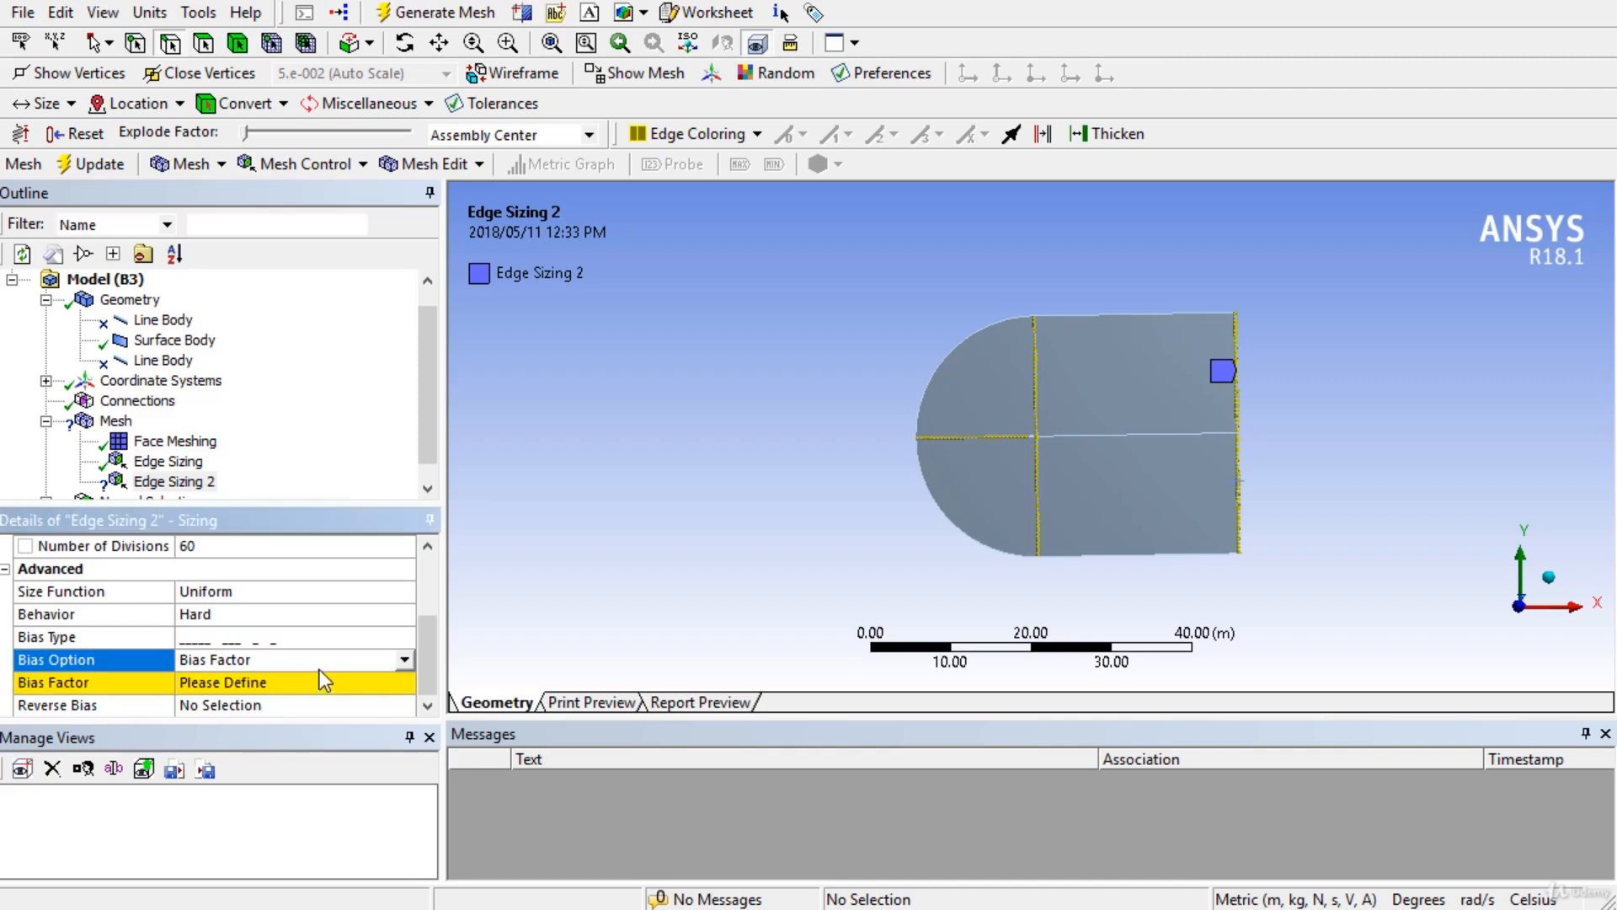
click(401, 660)
click(267, 699)
scroll(433, 674, down, 1)
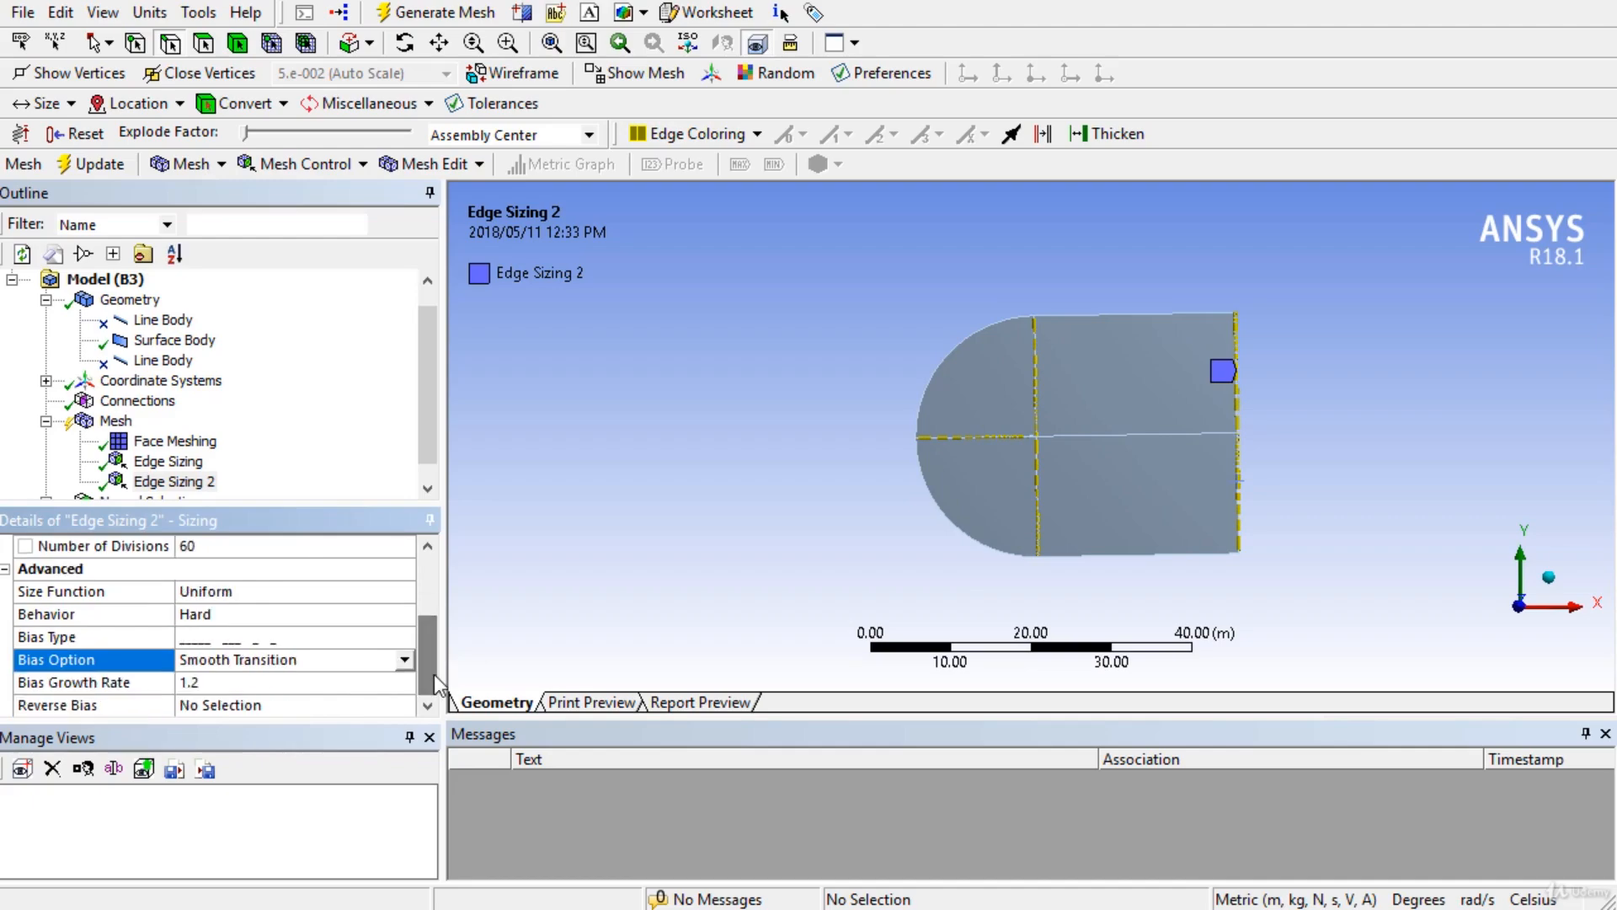
click(236, 683)
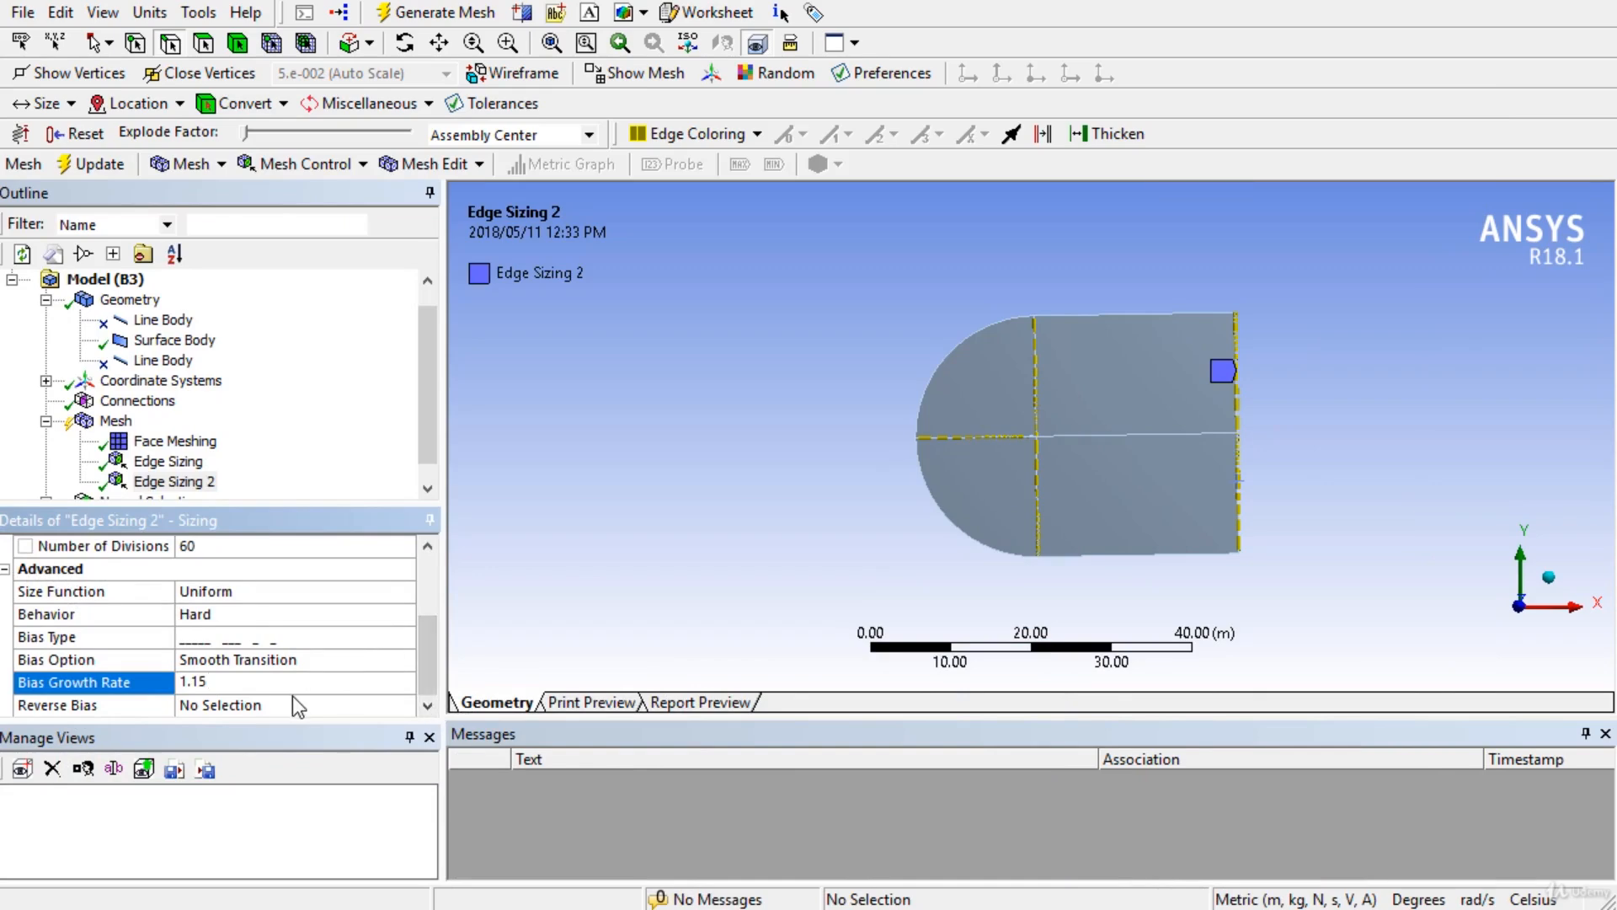
scroll(852, 518, up, 4)
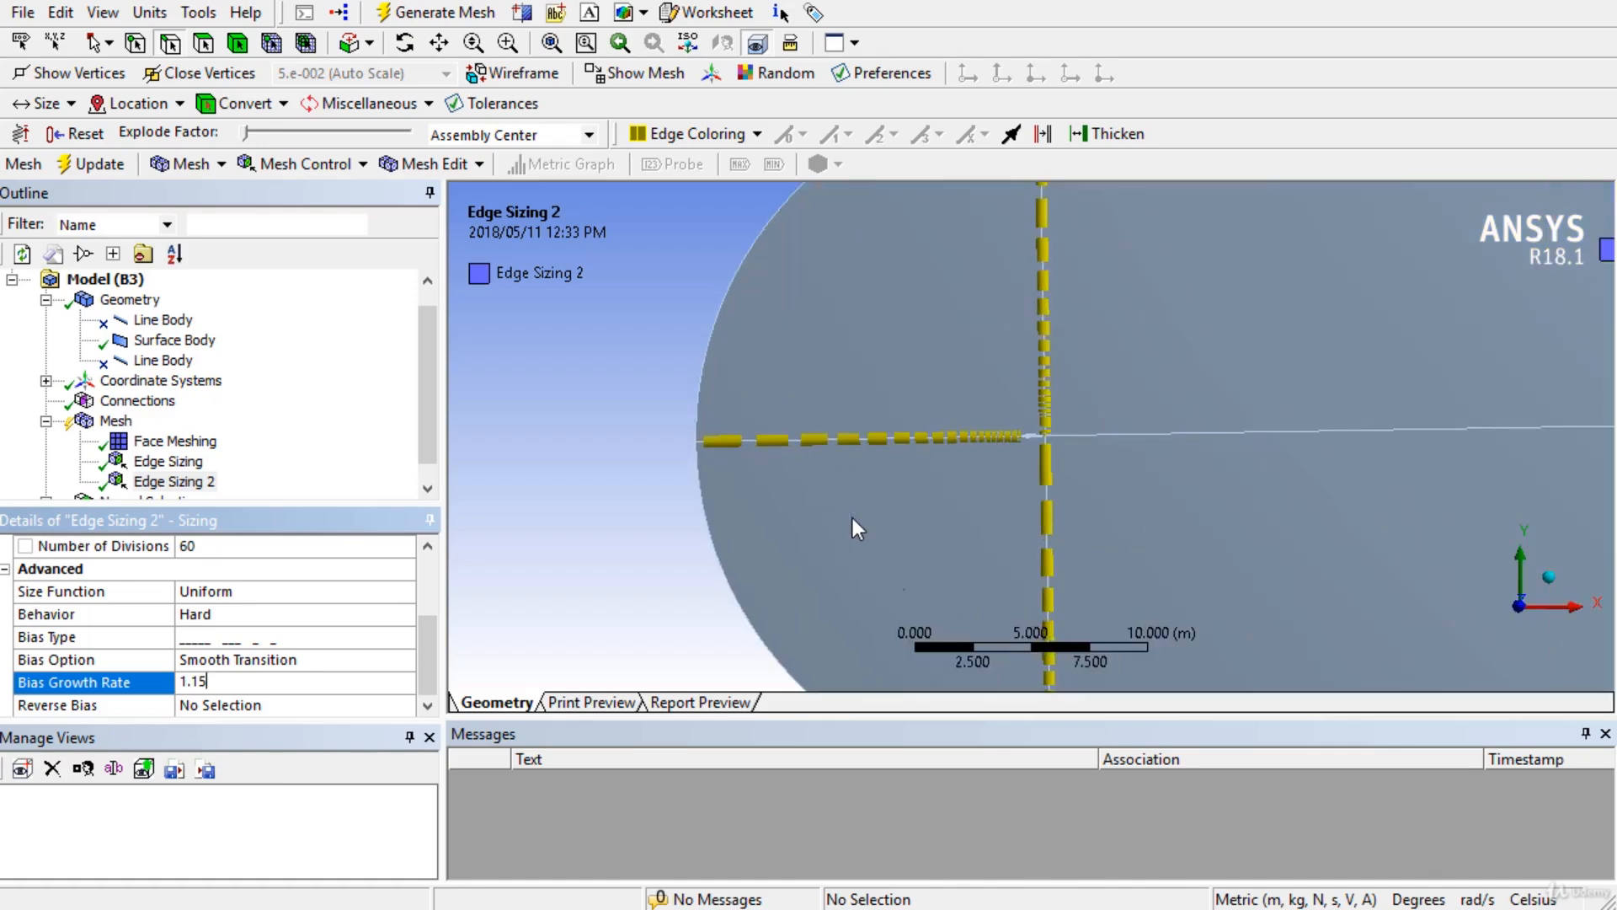
scroll(1113, 356, up, 3)
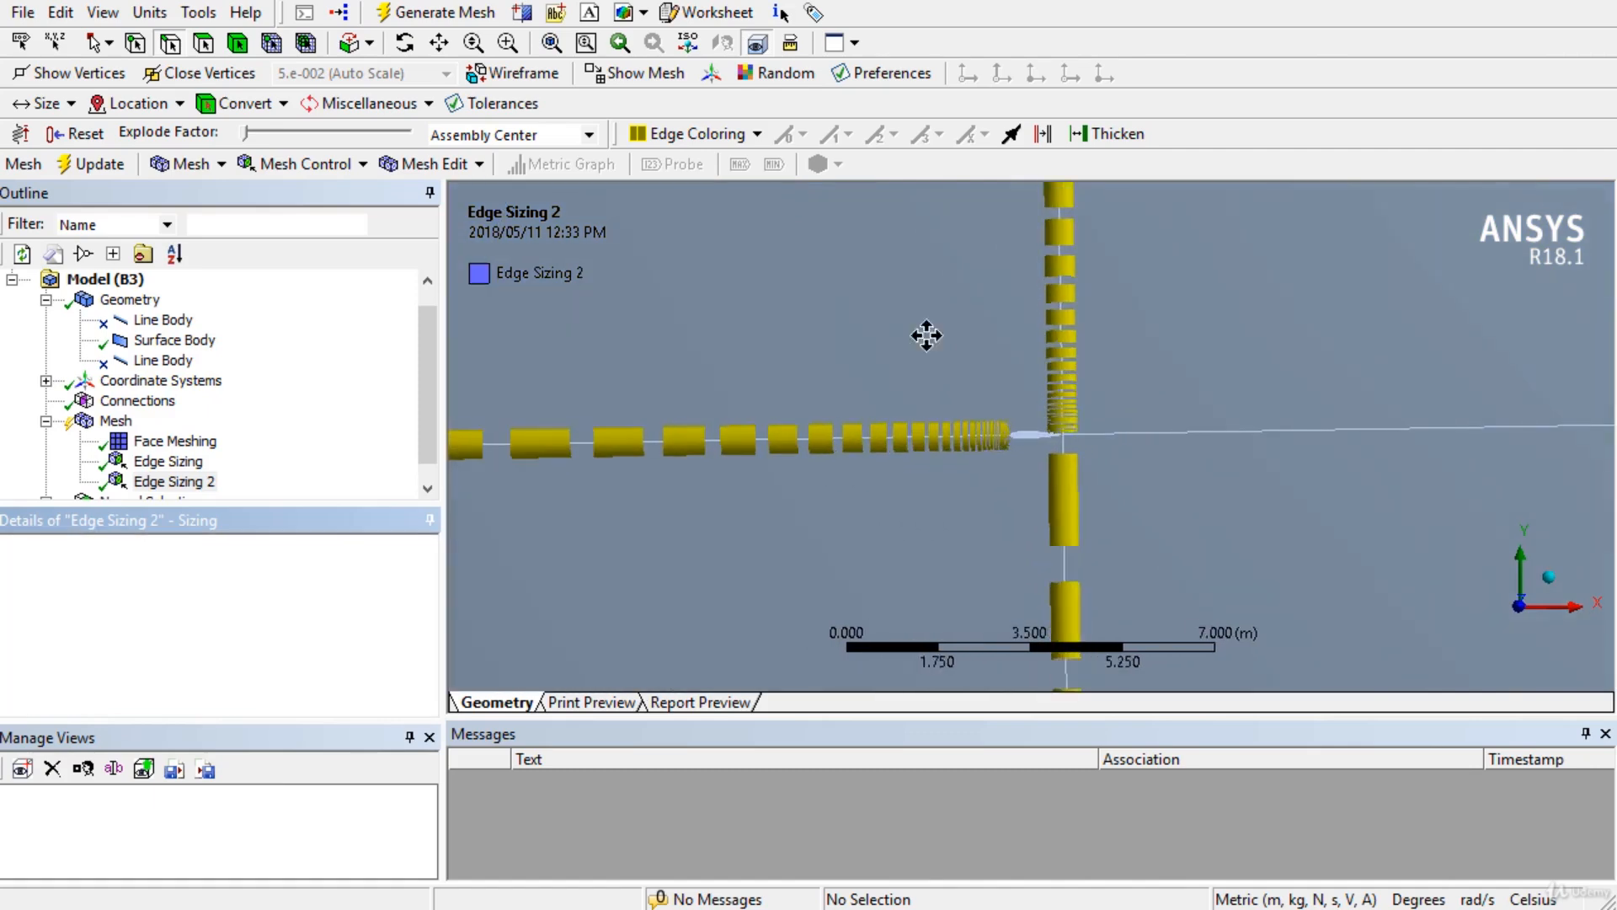
Pan around the edge junction and activate Reverse Bias edge selection for Edge Sizing 2.
ctrl+middle_drag(927, 336, 842, 332)
scroll(841, 332, down, 5)
ctrl+middle_drag(935, 431, 840, 440)
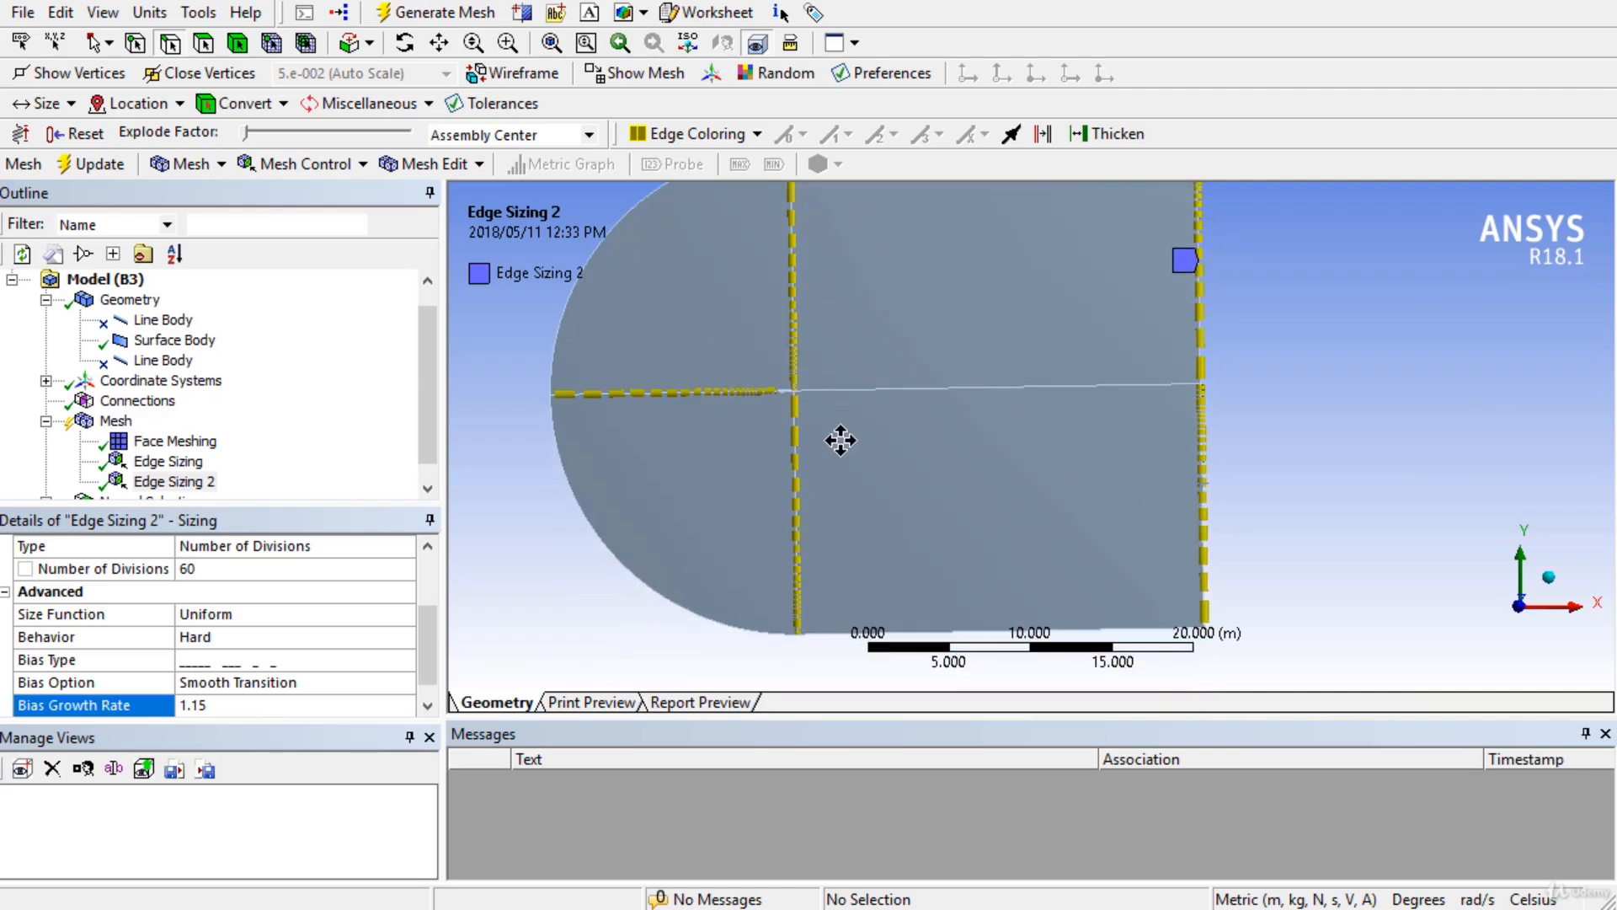
ctrl+middle_drag(841, 440, 829, 474)
scroll(360, 657, down, 1)
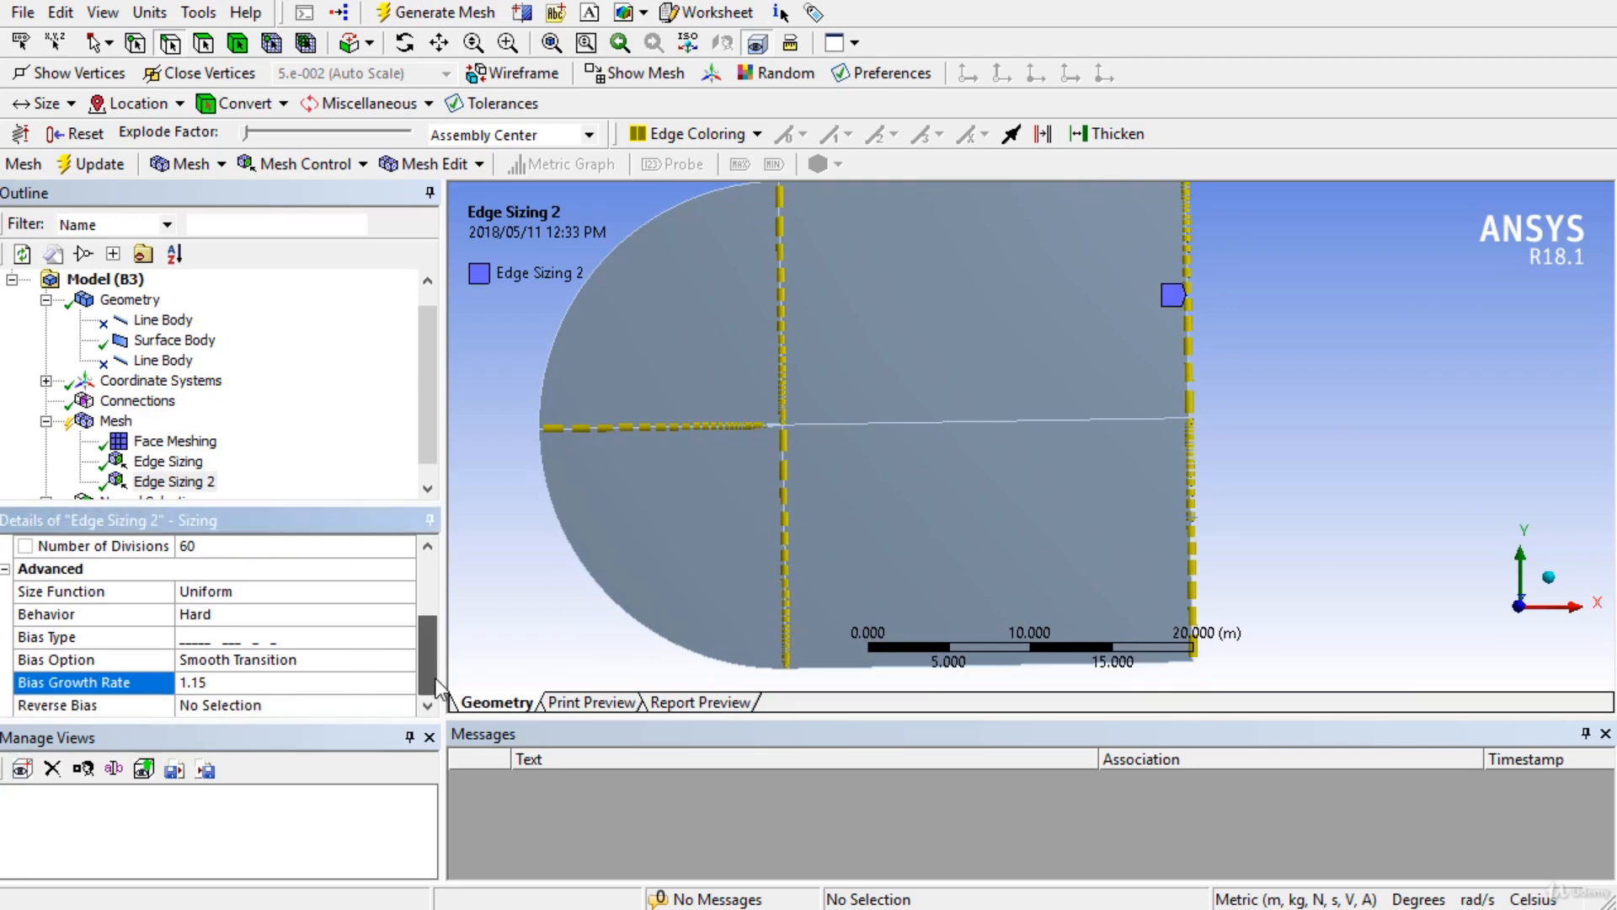
click(253, 706)
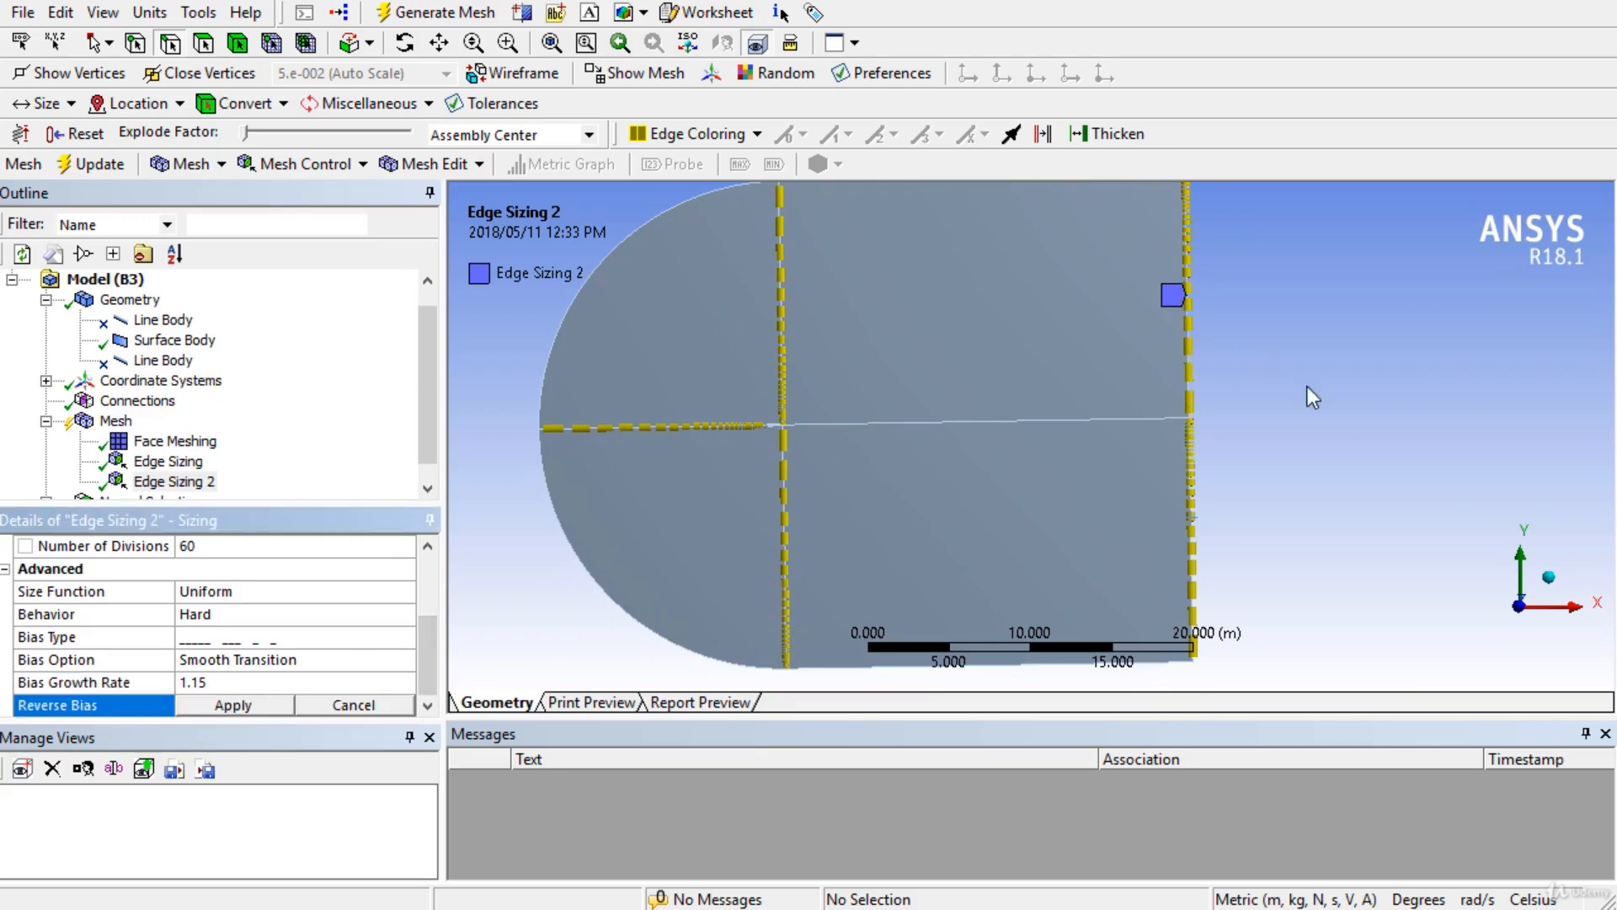
scroll(1257, 352, up, 10)
scroll(787, 417, up, 2)
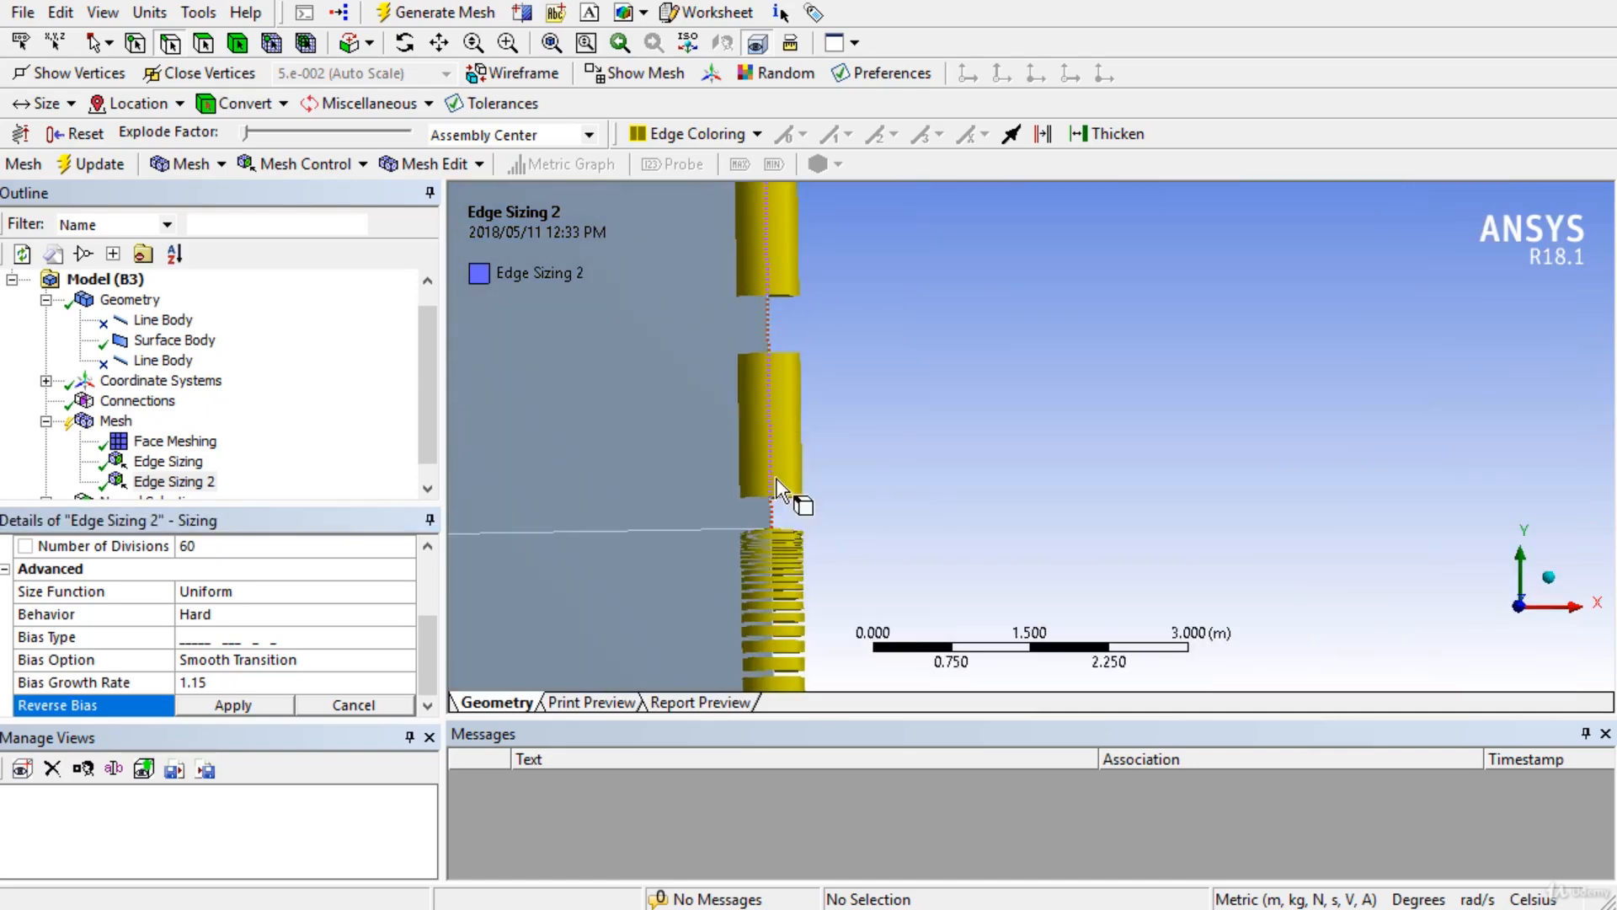
scroll(801, 438, down, 10)
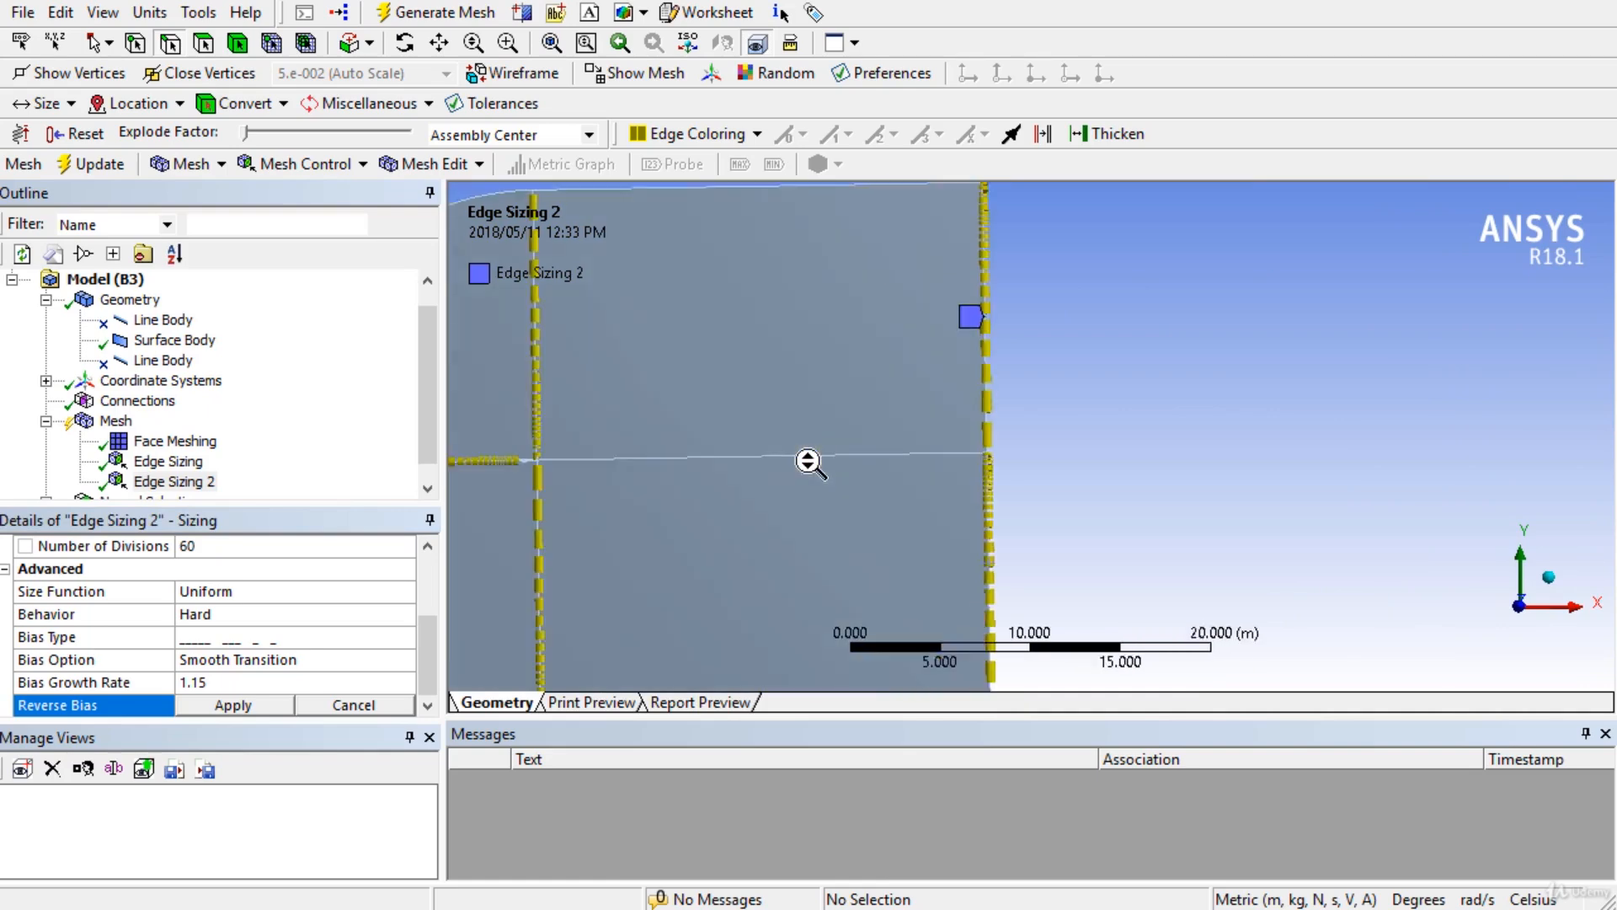
scroll(846, 547, up, 9)
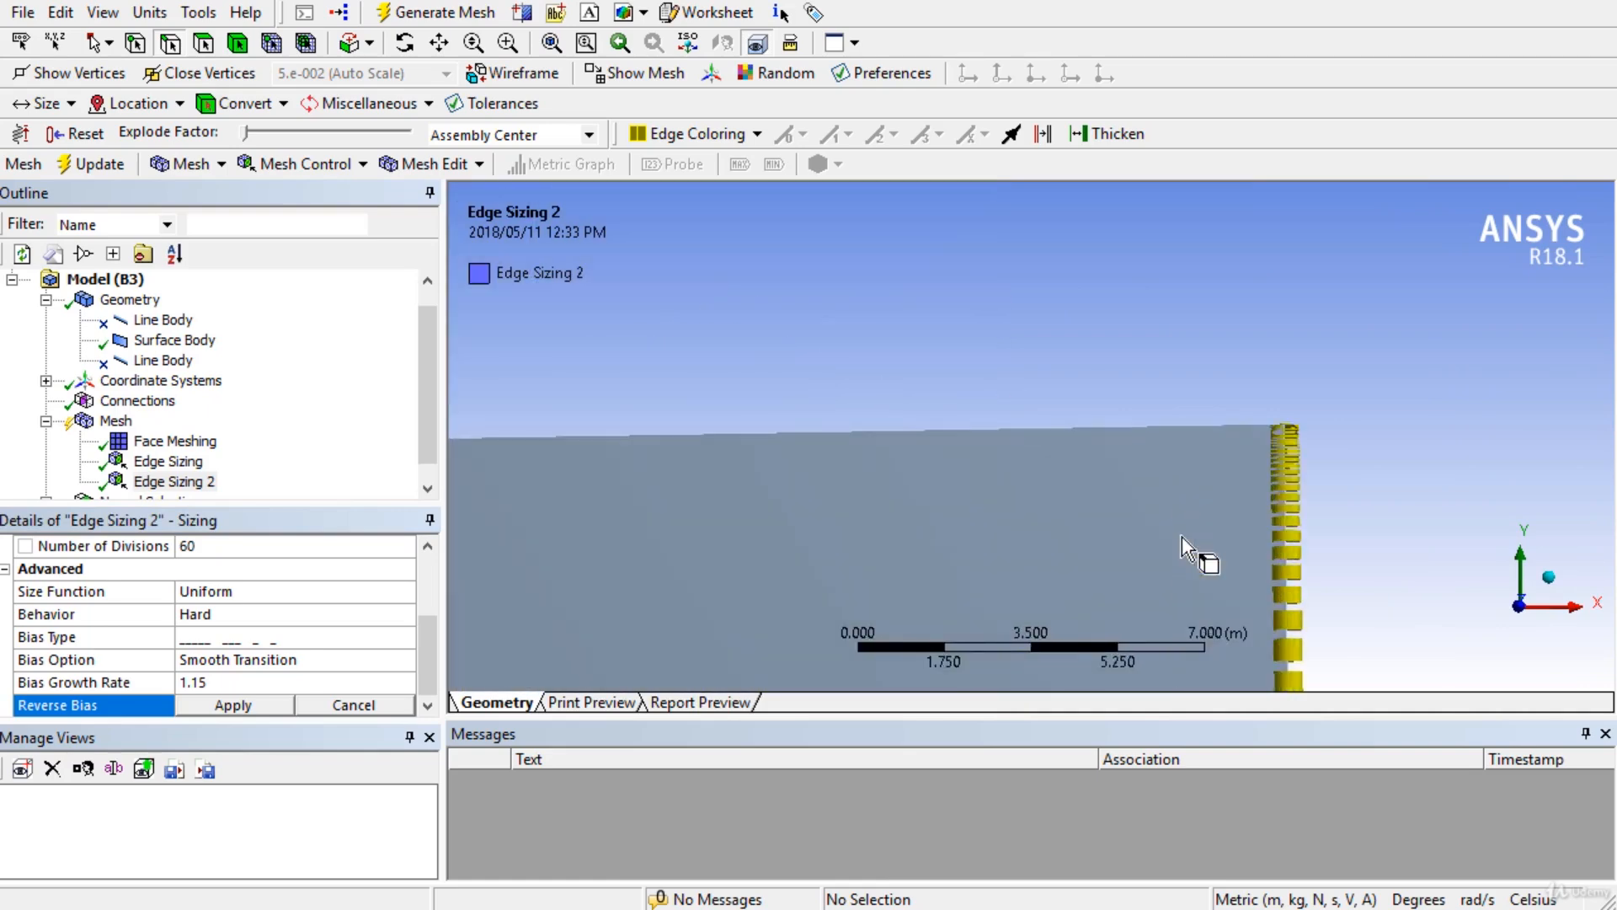
scroll(972, 489, up, 4)
scroll(1038, 352, down, 9)
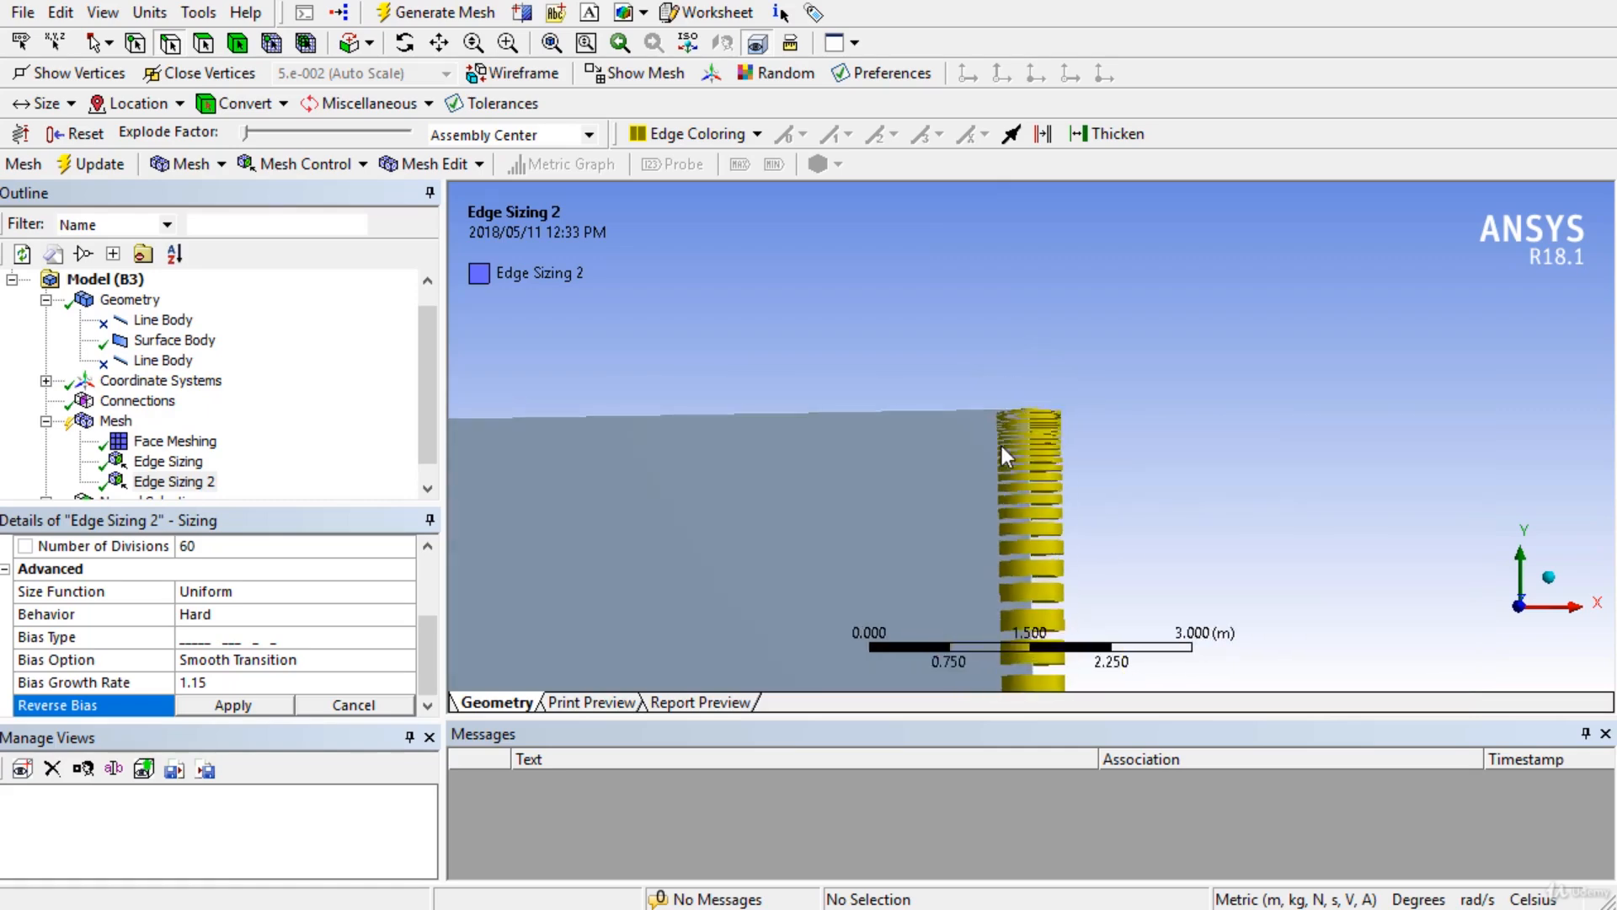
Reverse the bias on a 15 m vertical edge and a second edge, refining toward the airfoil.
ctrl+middle_drag(1029, 562, 965, 246)
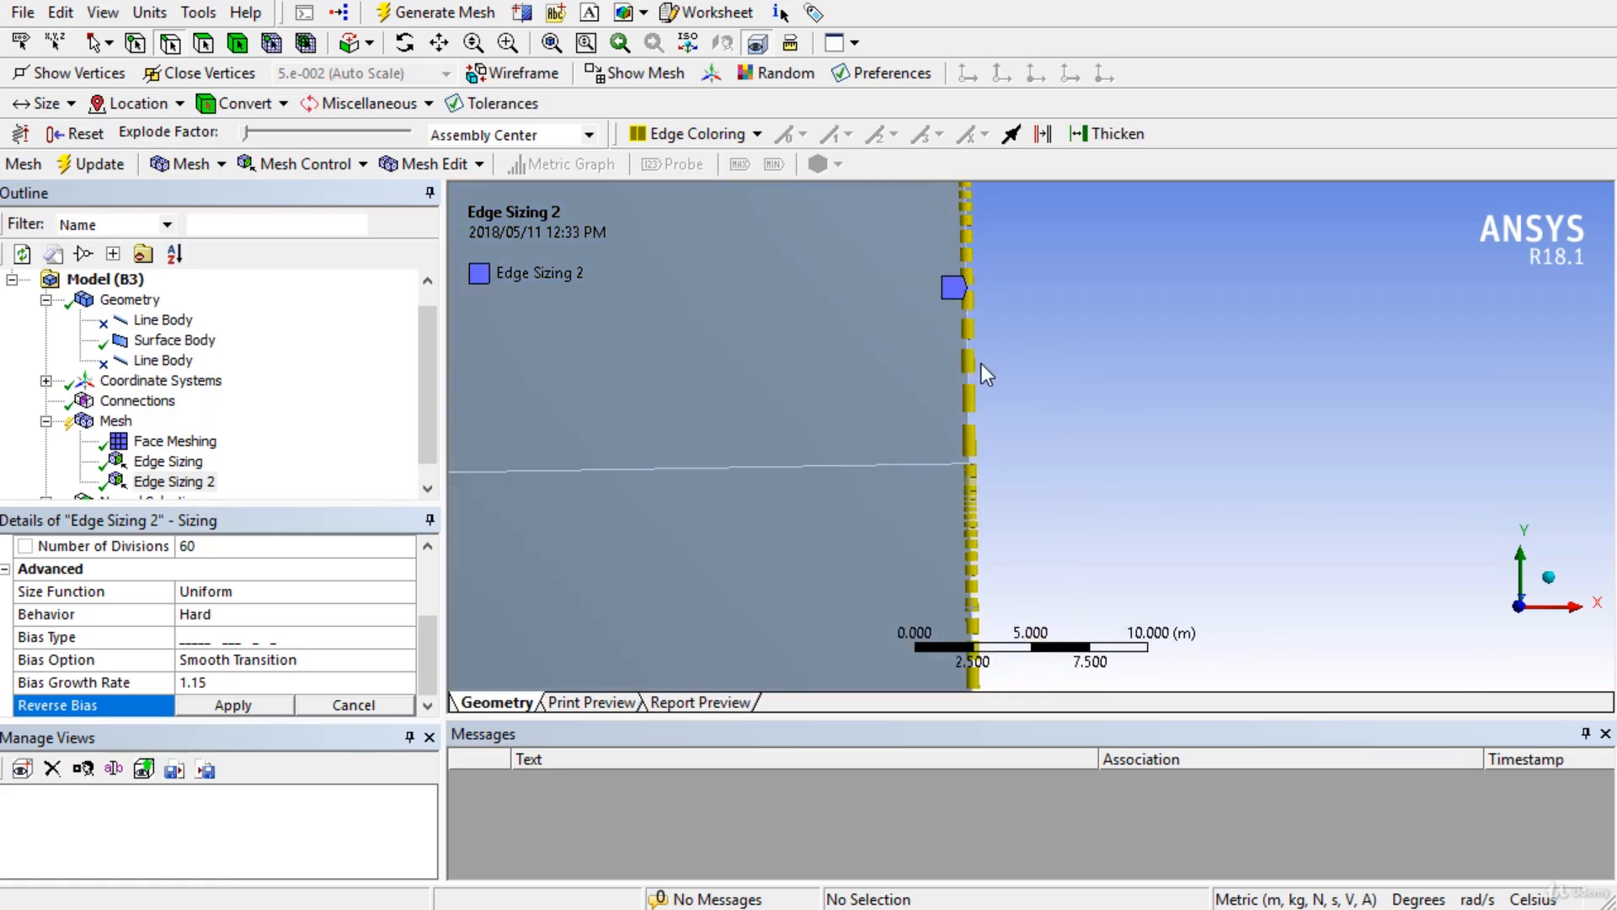
scroll(982, 364, down, 6)
ctrl+middle_drag(1017, 426, 1301, 278)
scroll(1070, 443, up, 8)
ctrl+middle_drag(1040, 505, 1029, 873)
scroll(1021, 518, up, 7)
ctrl+middle_drag(1015, 504, 1242, 364)
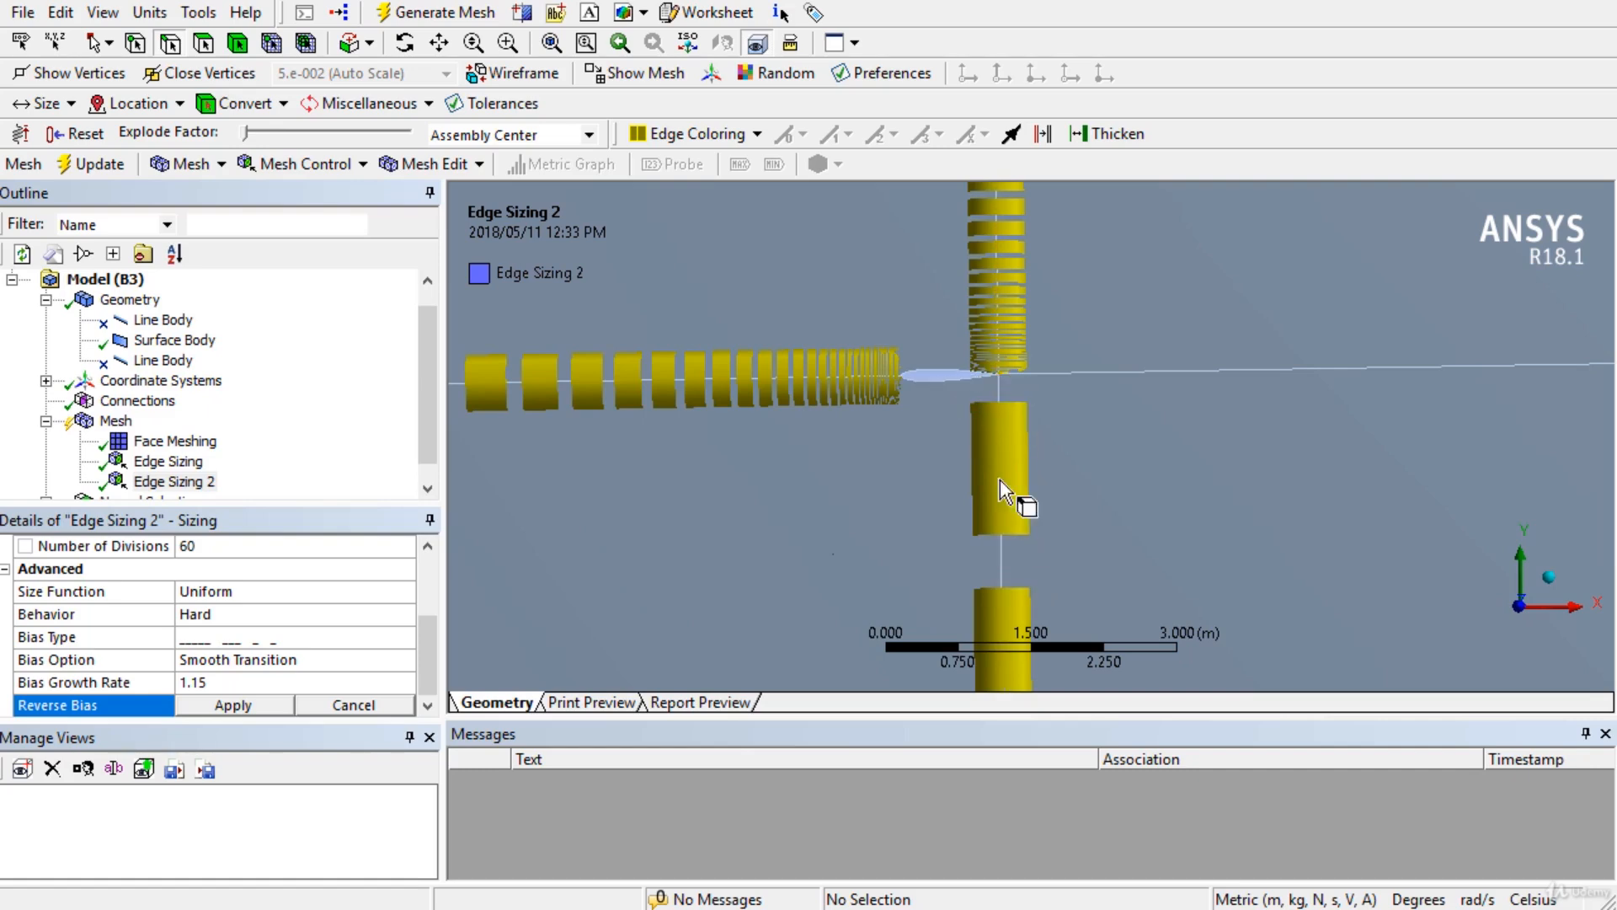
scroll(1011, 547, down, 4)
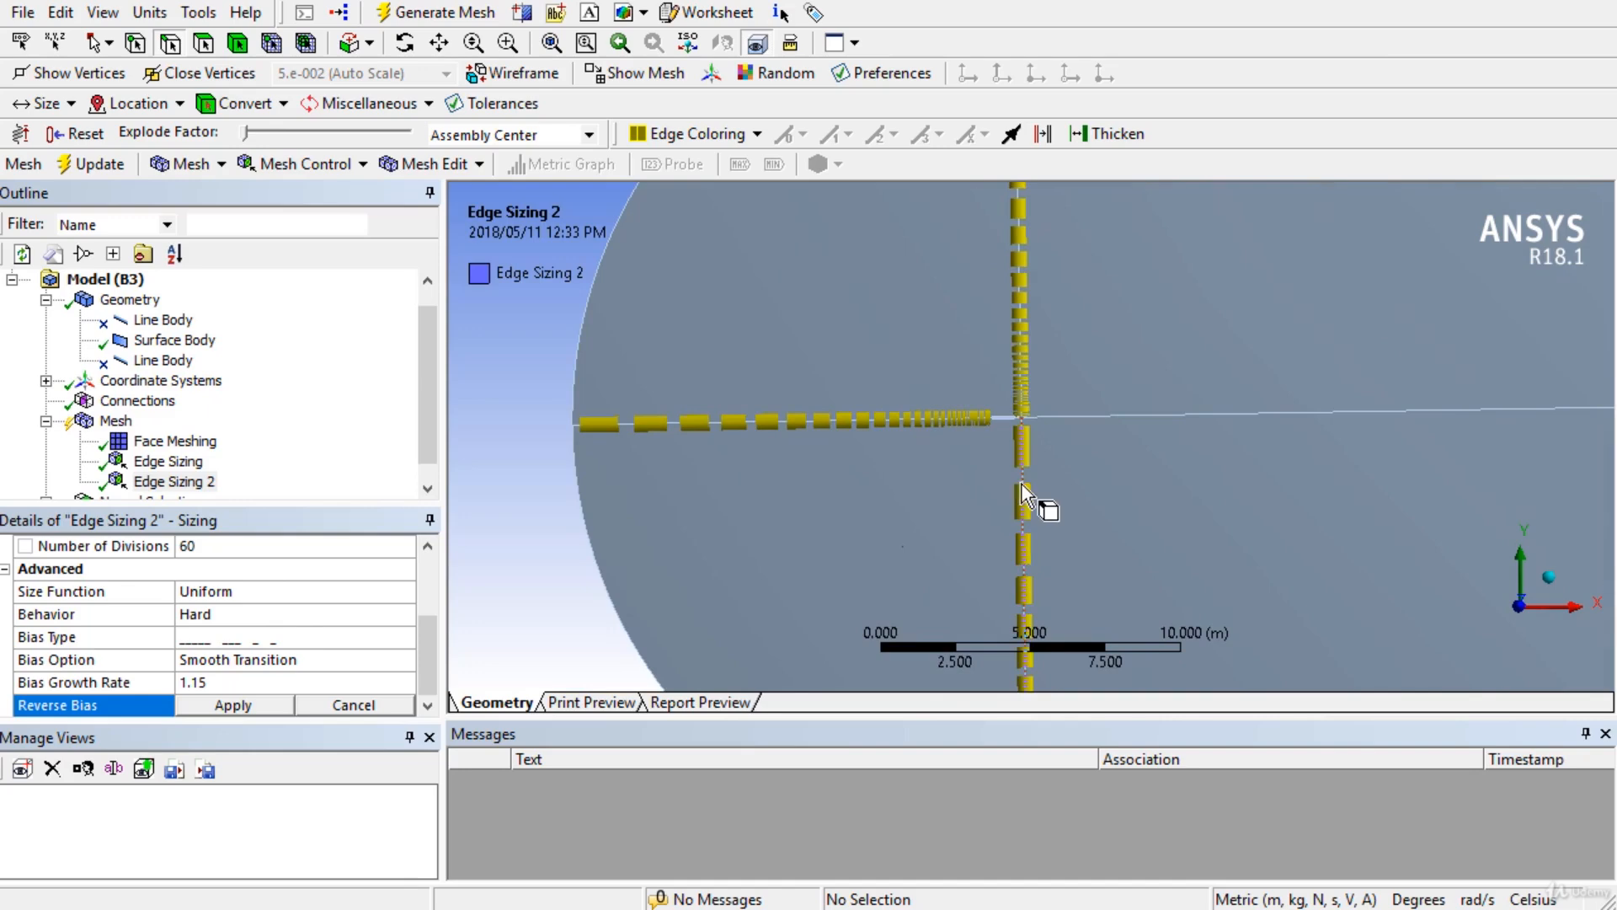
click(1022, 493)
scroll(1154, 486, down, 4)
ctrl+click(1320, 396)
click(221, 703)
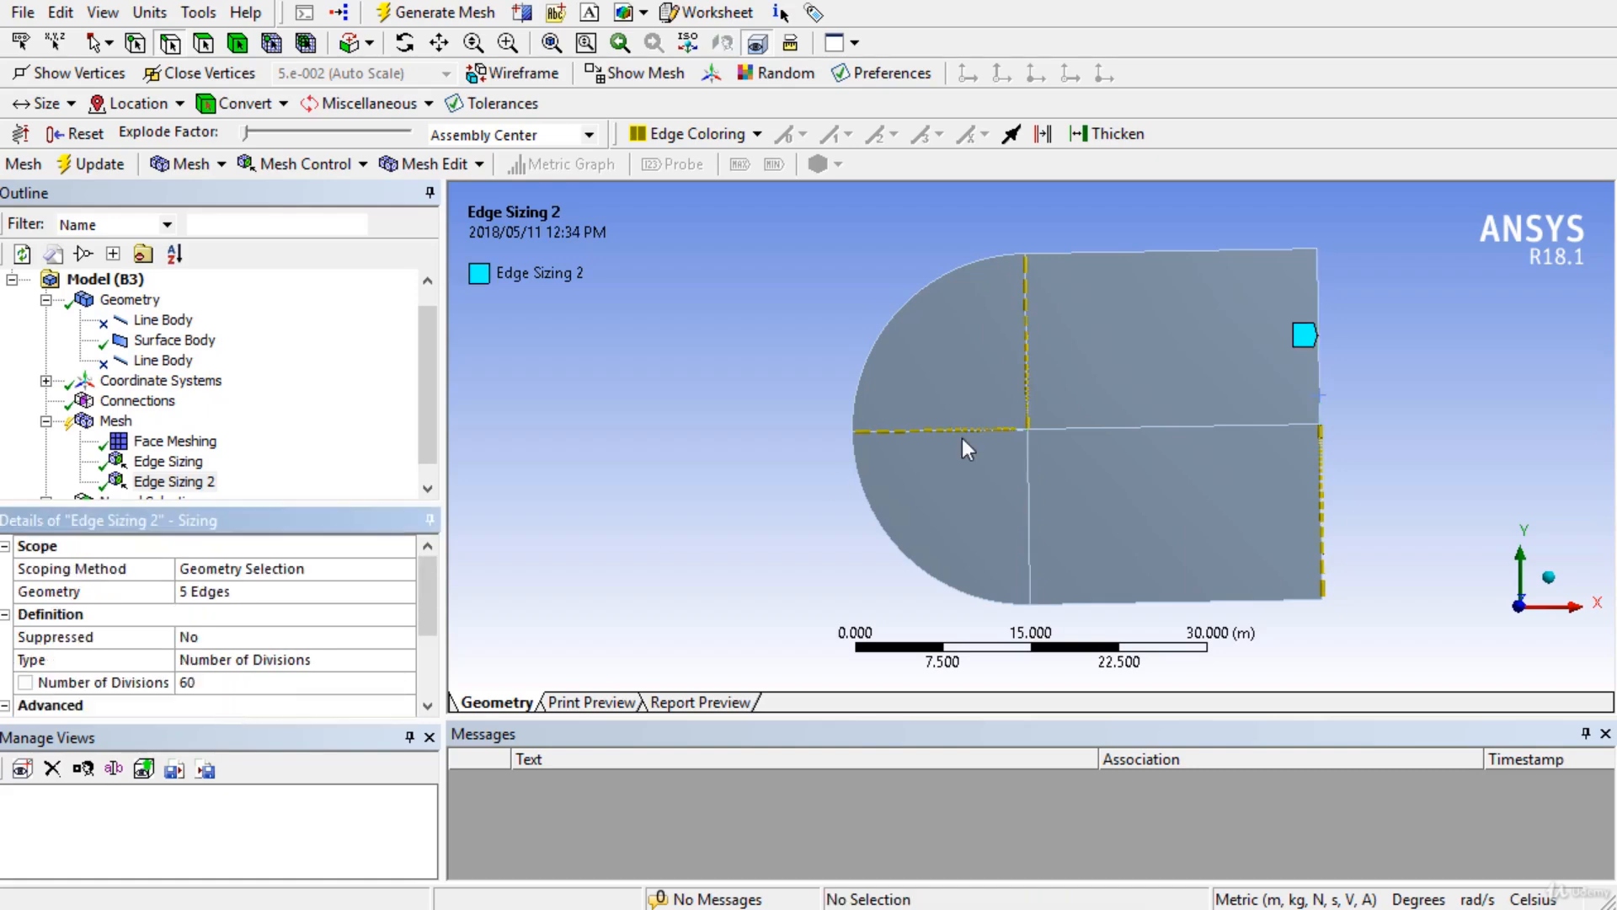
scroll(968, 438, up, 10)
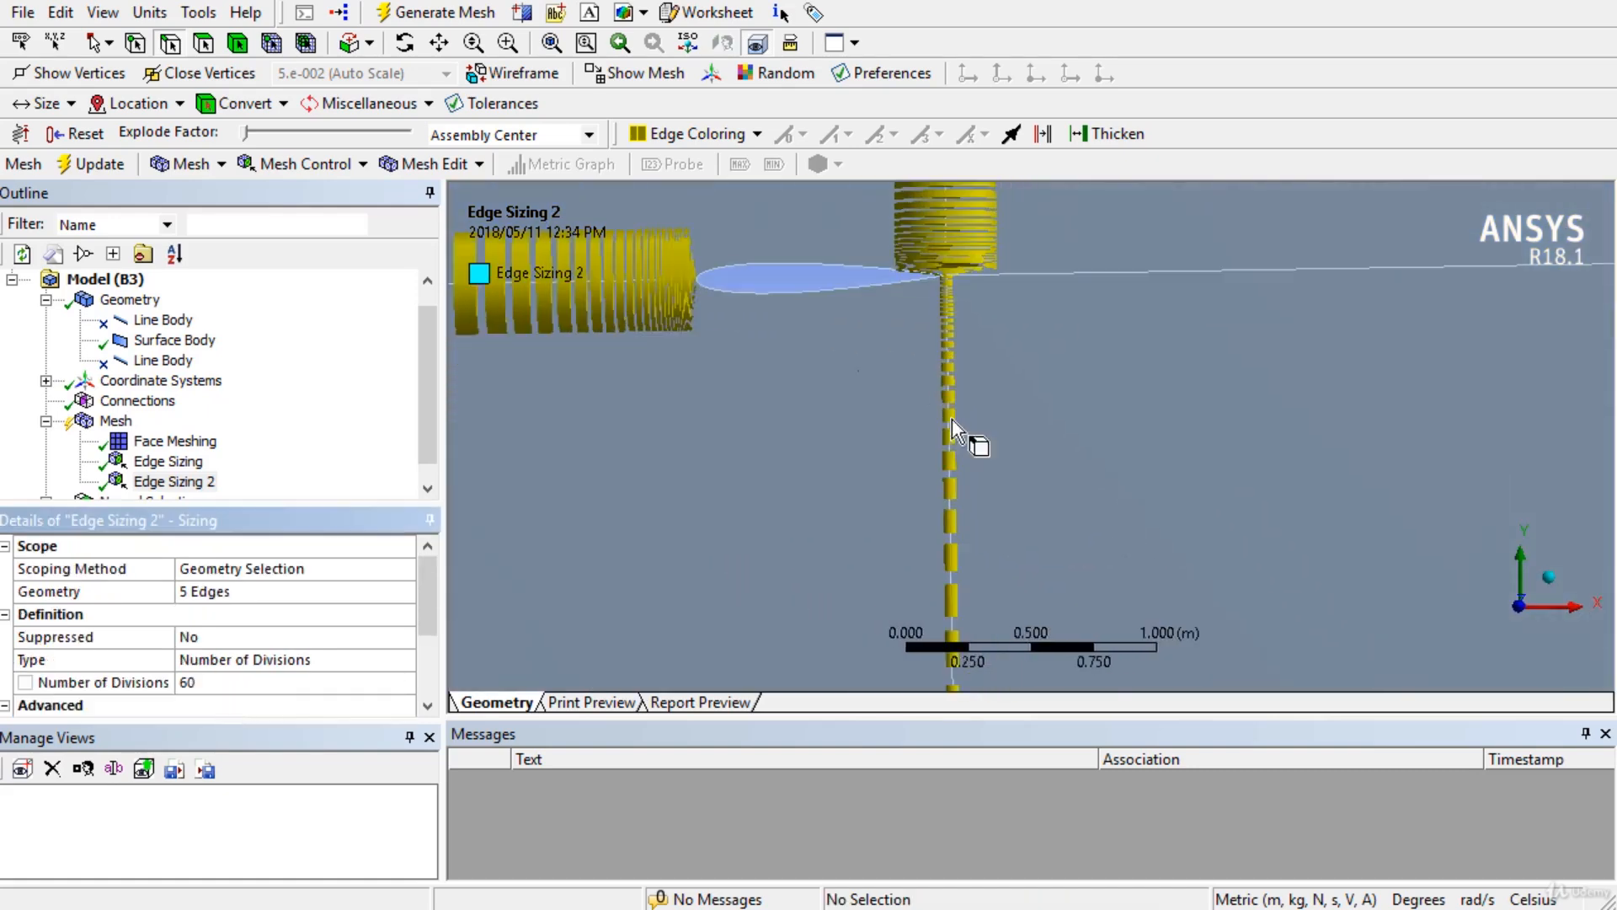
ctrl+middle_drag(966, 435, 964, 496)
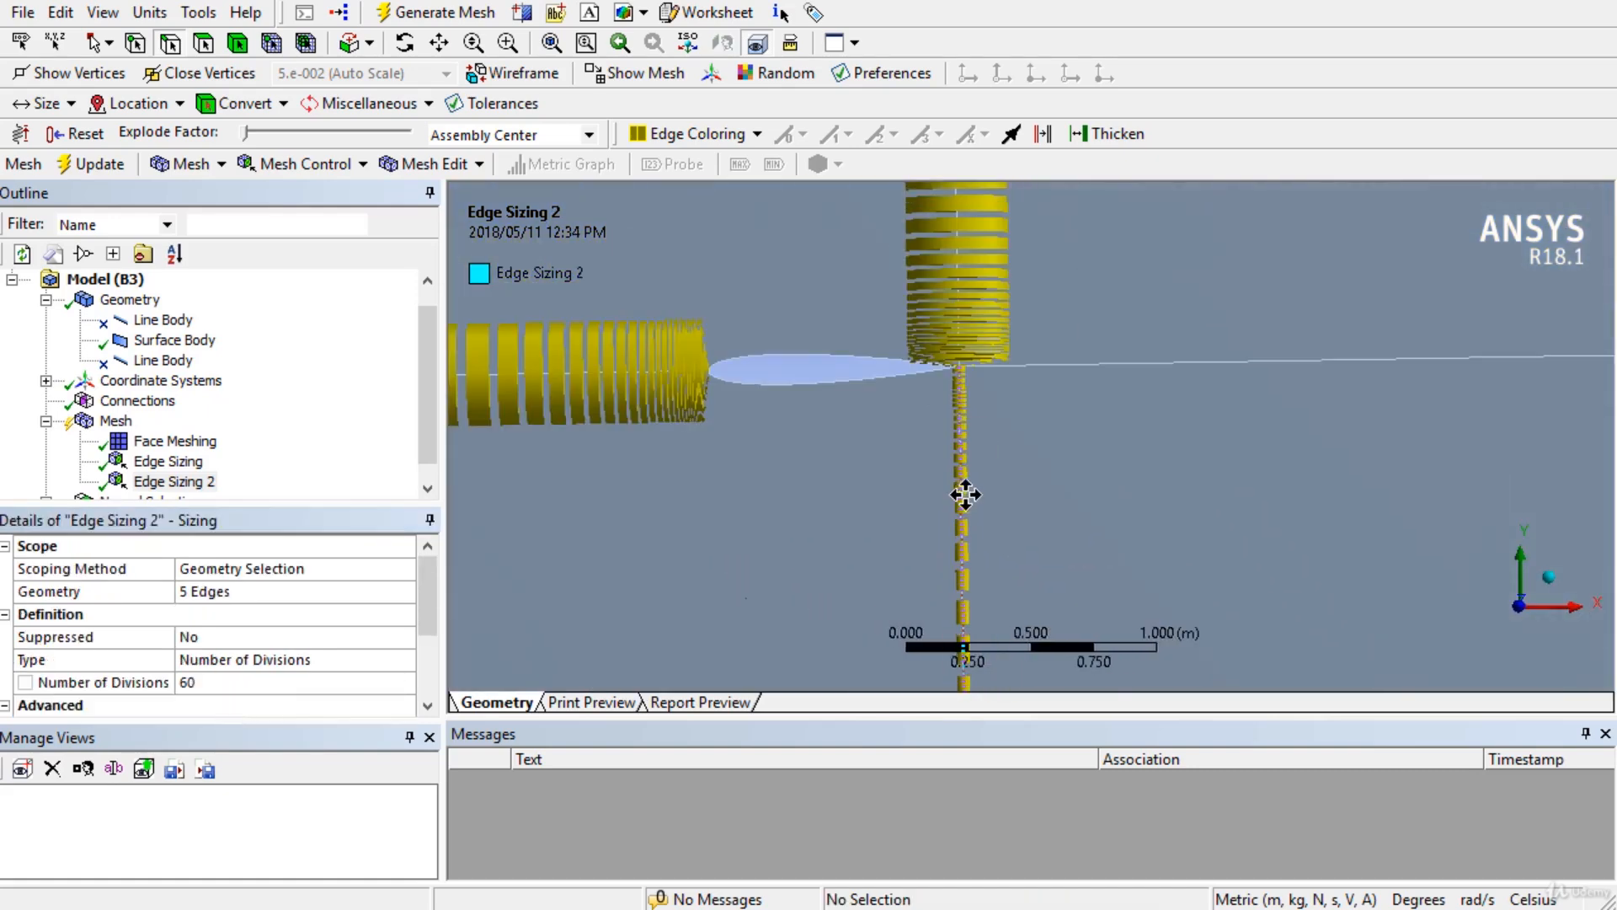
click(434, 13)
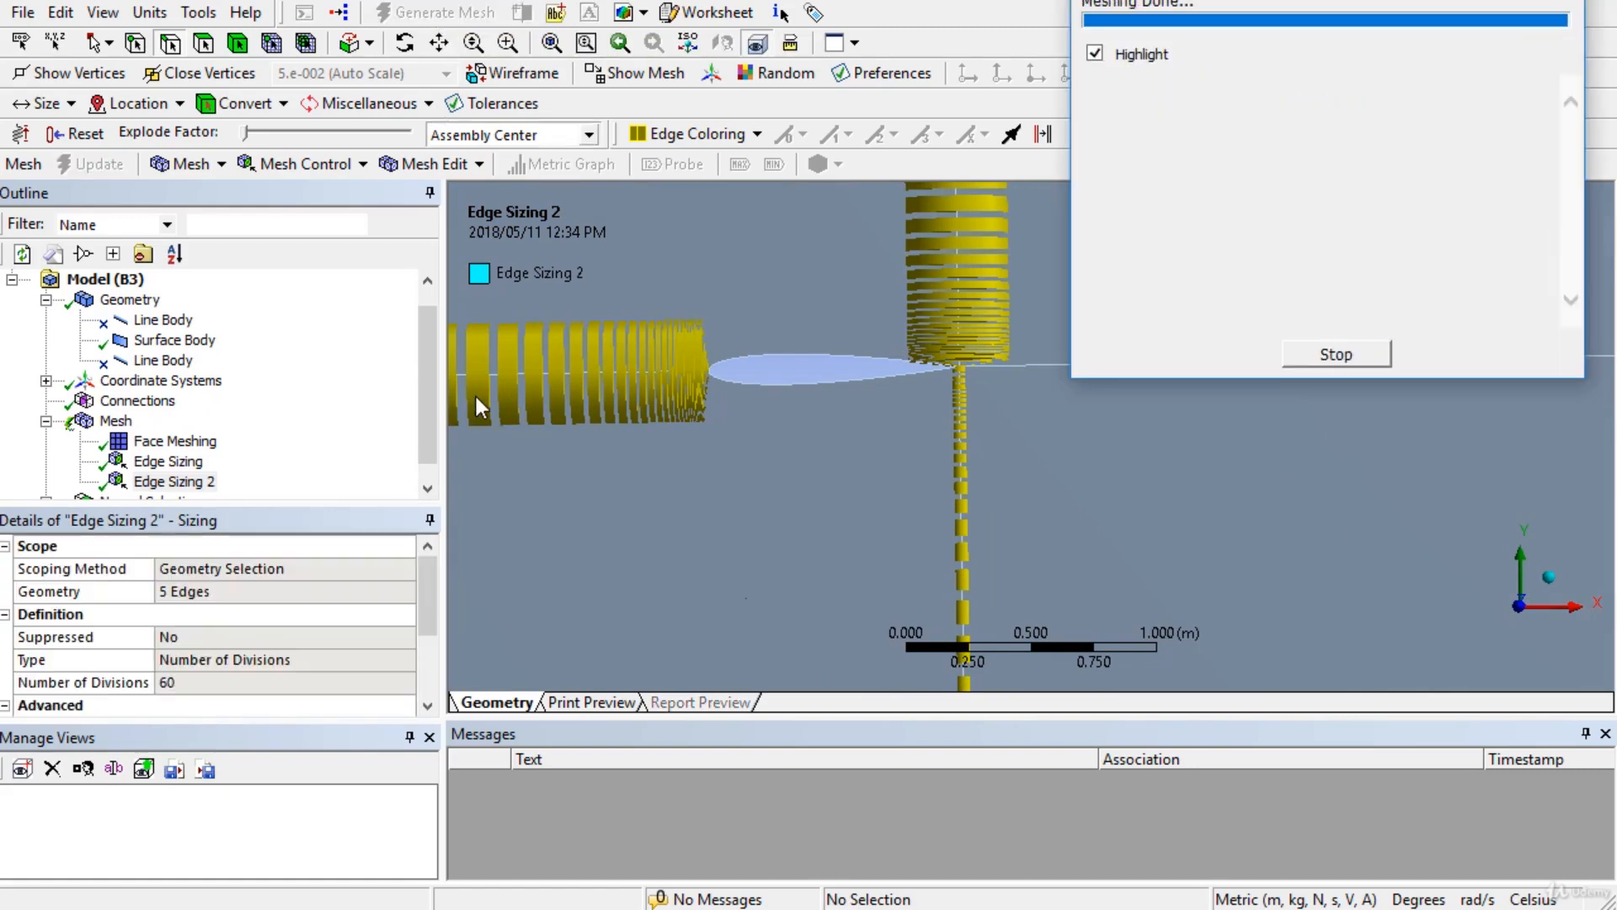
click(115, 420)
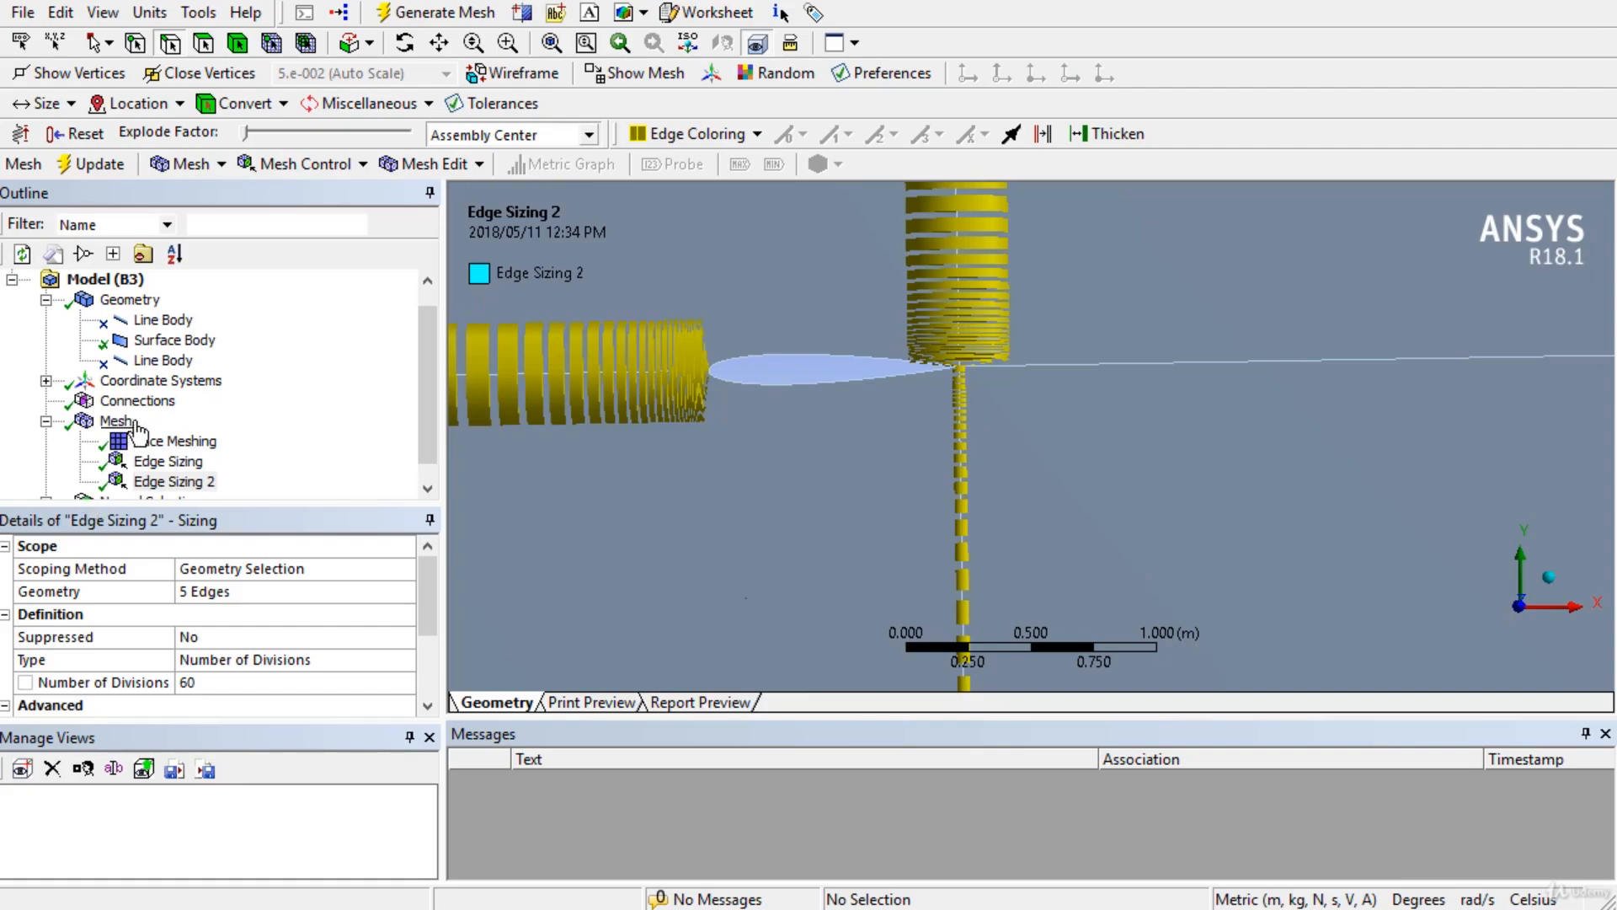
scroll(872, 391, down, 5)
scroll(873, 393, down, 3)
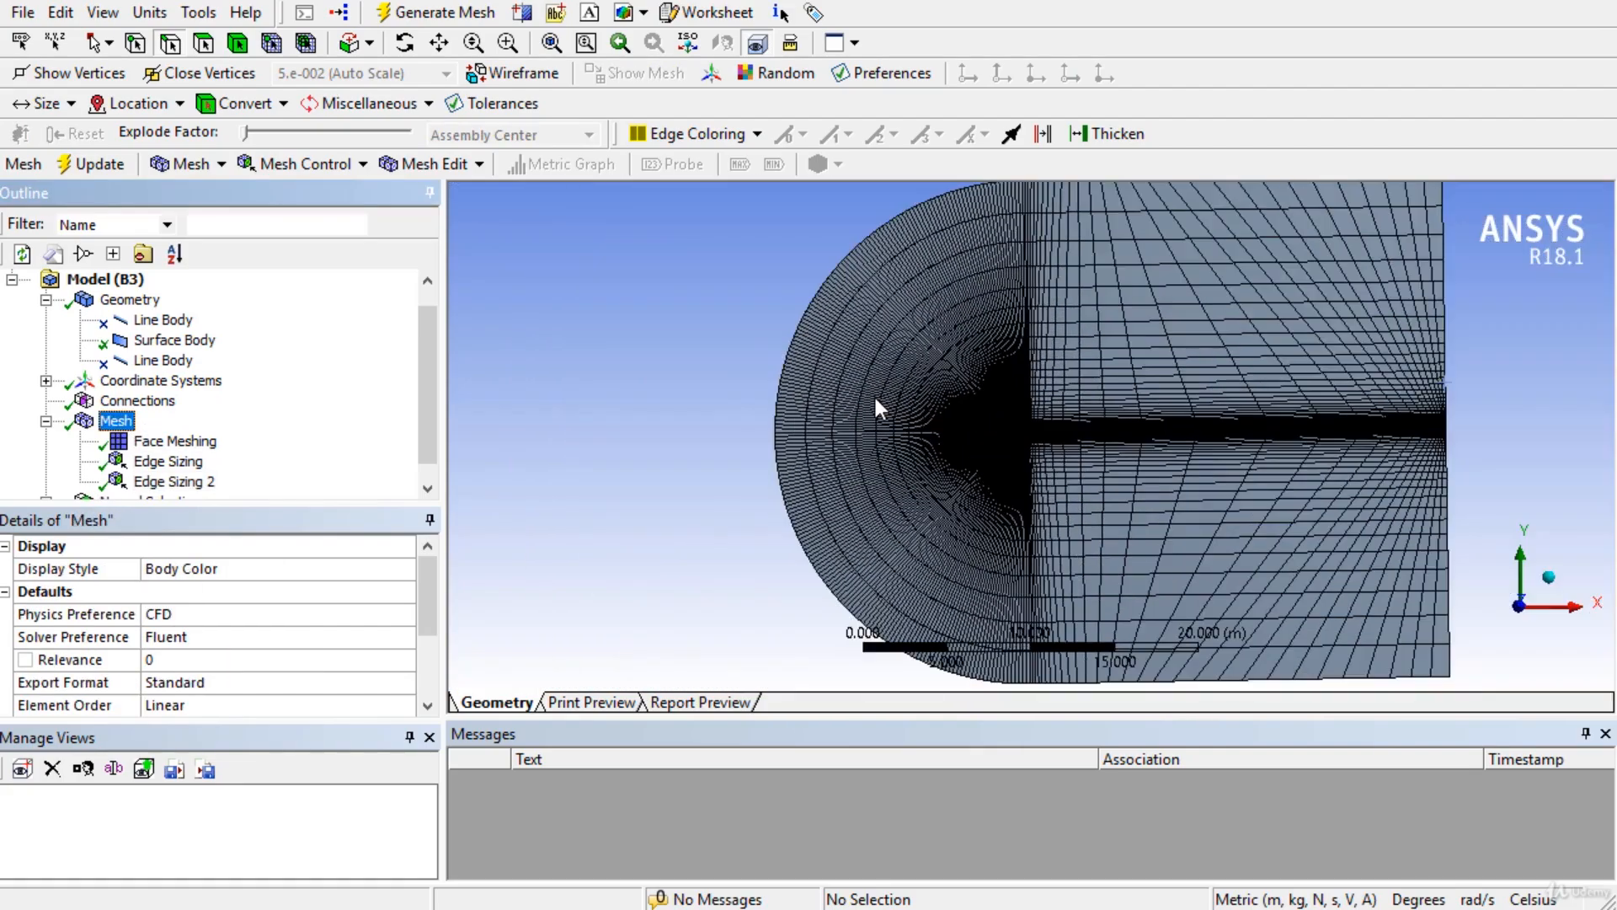
scroll(876, 397, up, 8)
scroll(864, 438, up, 4)
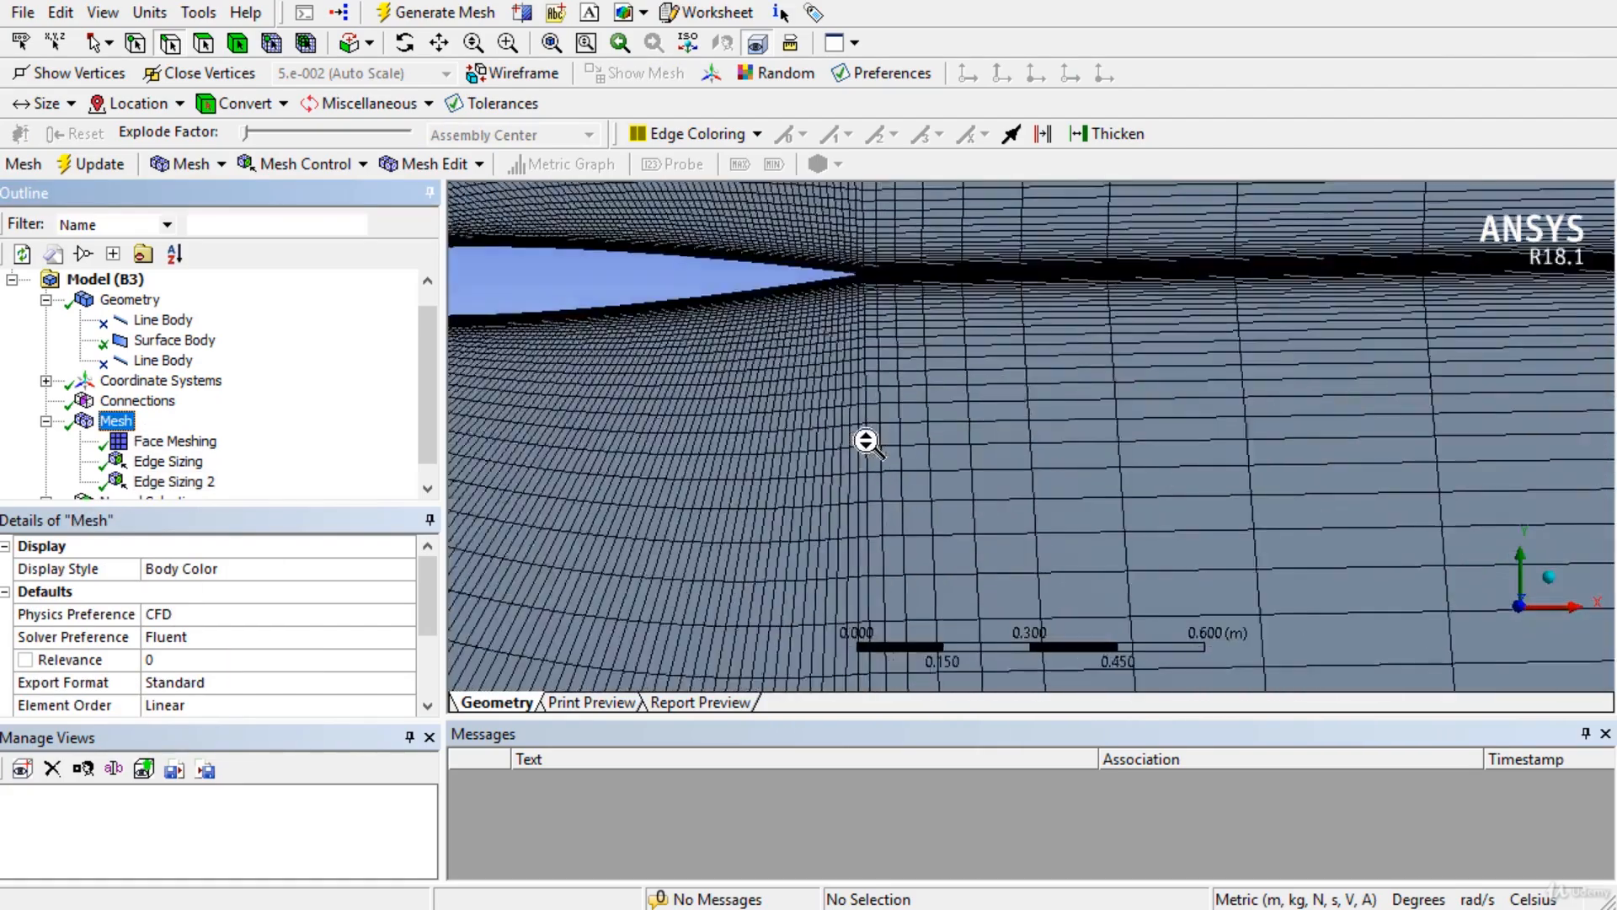
scroll(1146, 542, up, 5)
ctrl+middle_drag(1250, 551, 566, 431)
scroll(780, 473, up, 4)
ctrl+middle_drag(827, 528, 716, 390)
scroll(715, 390, up, 3)
ctrl+middle_drag(762, 469, 1041, 522)
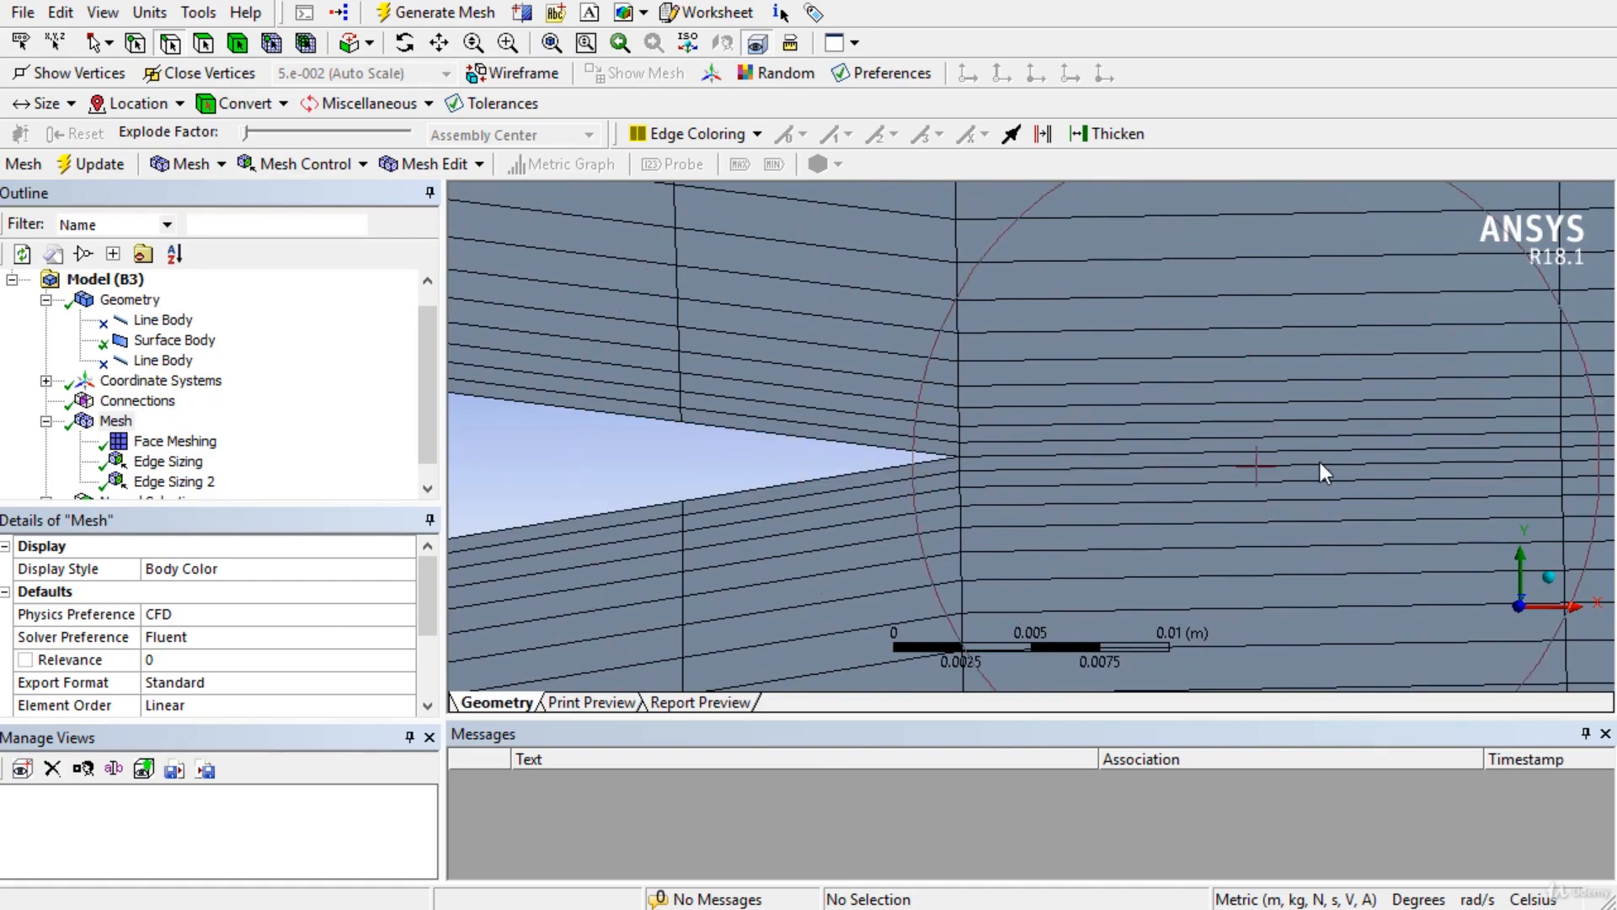
scroll(1222, 462, down, 10)
scroll(1060, 490, down, 8)
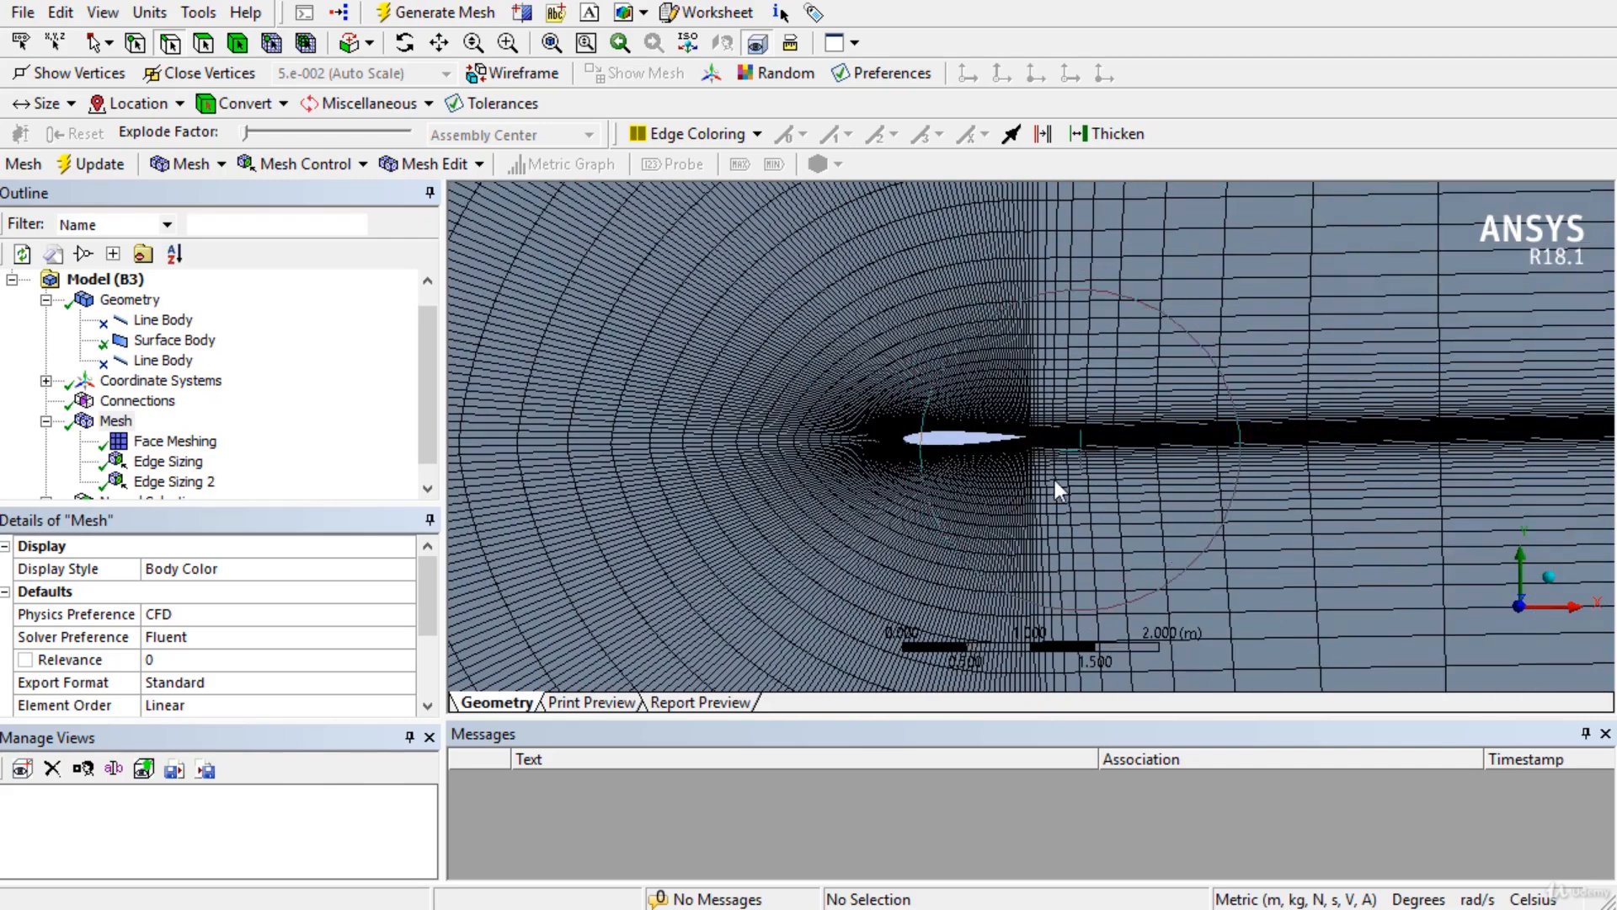
scroll(1058, 480, up, 6)
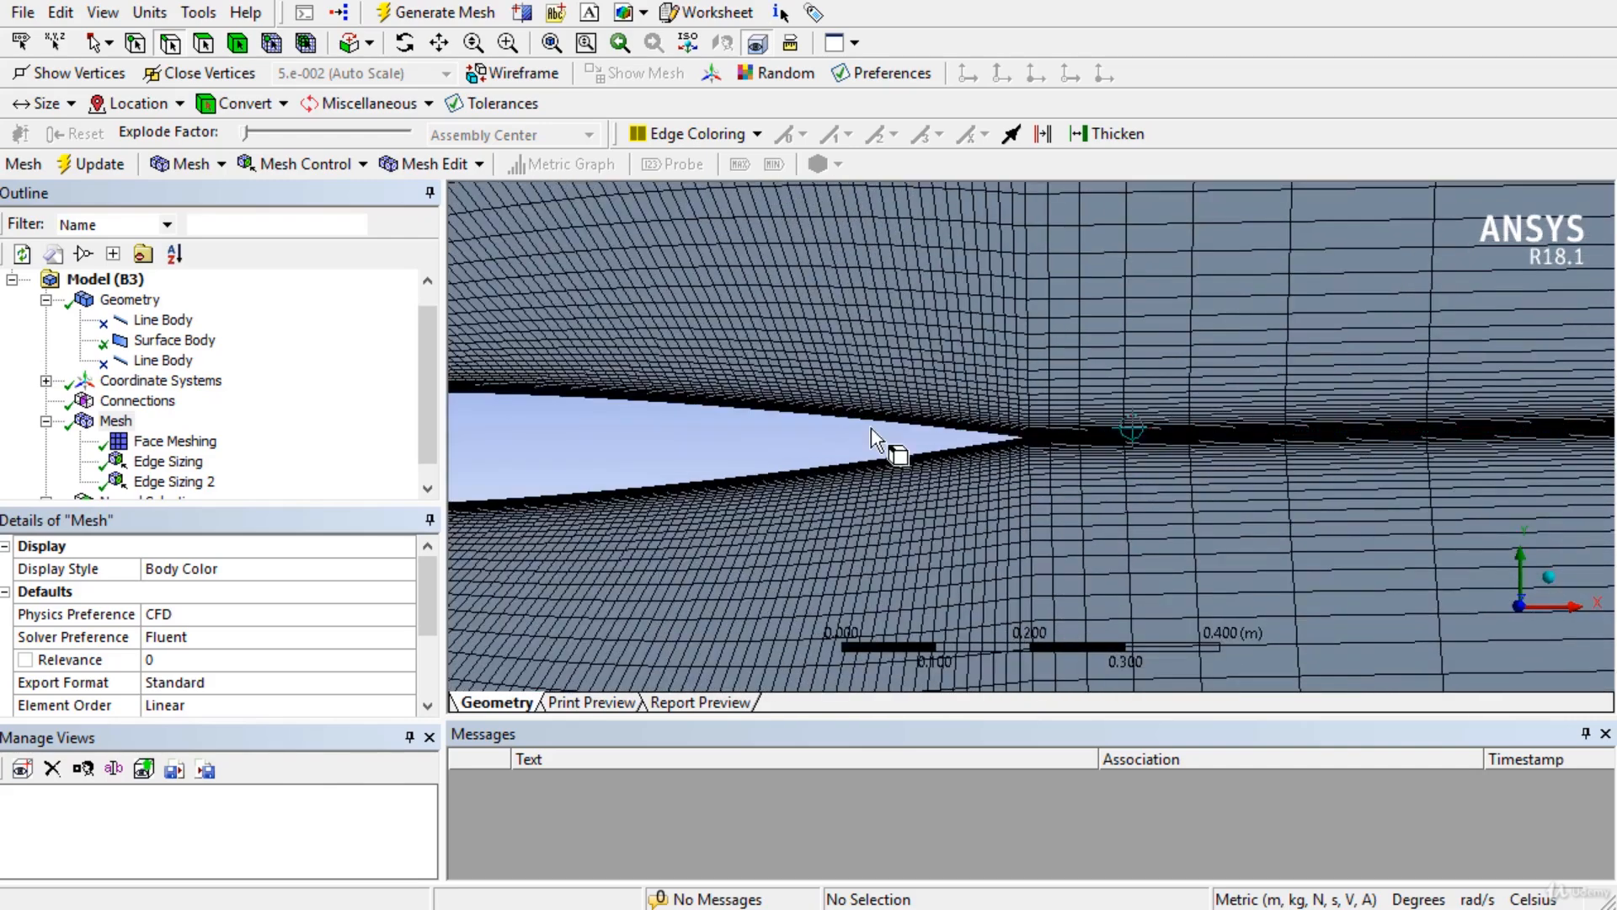
scroll(1064, 442, down, 5)
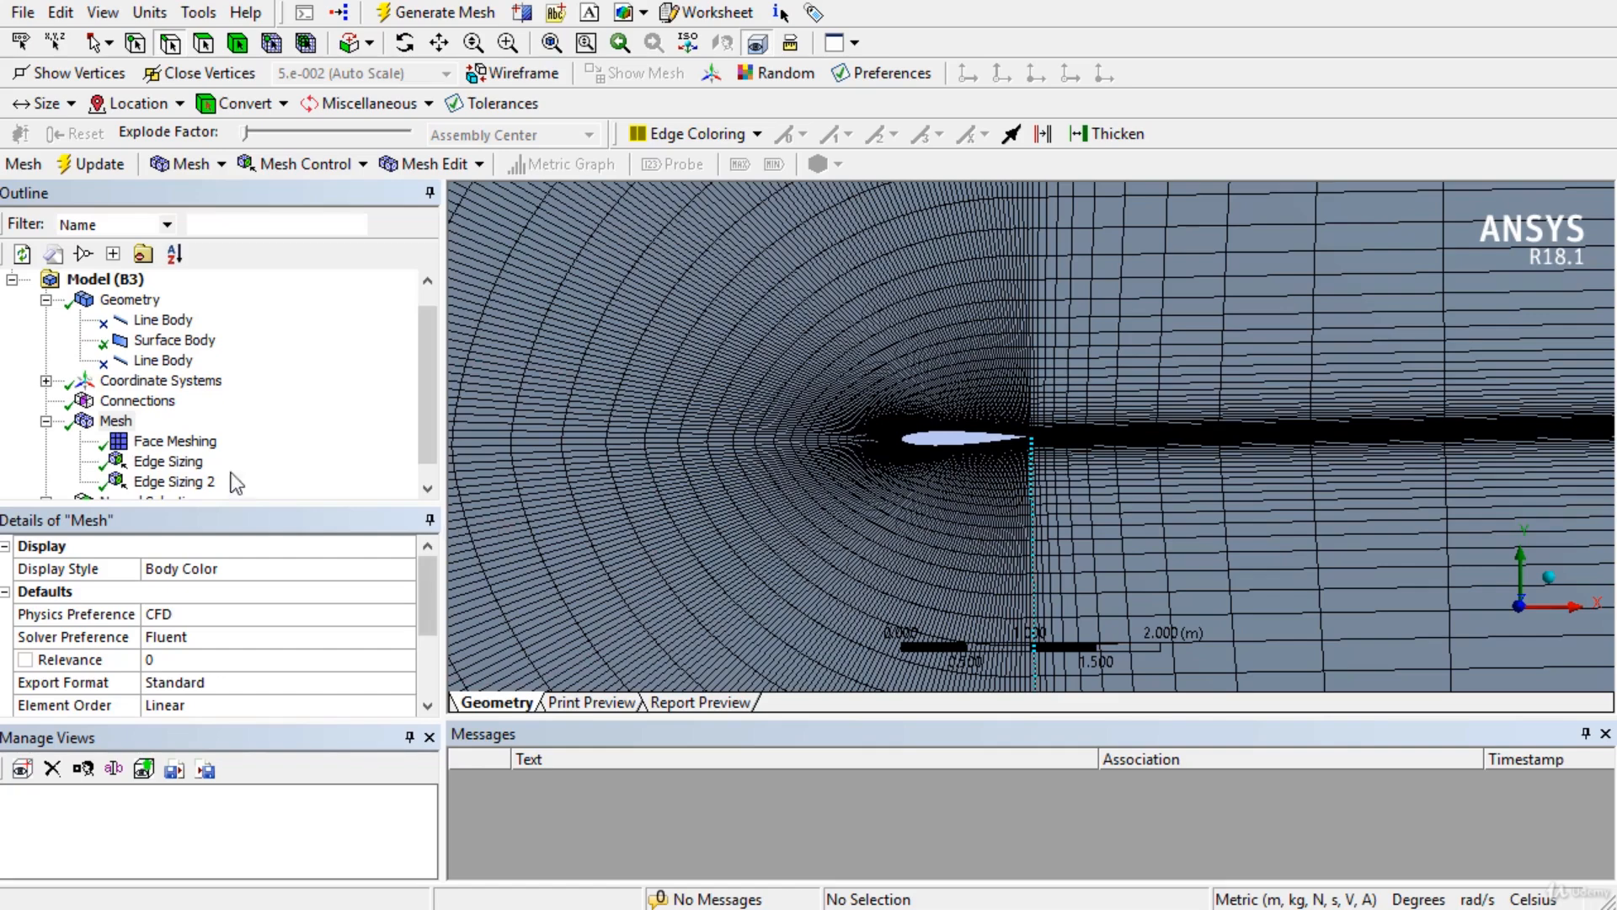
right_click(128, 429)
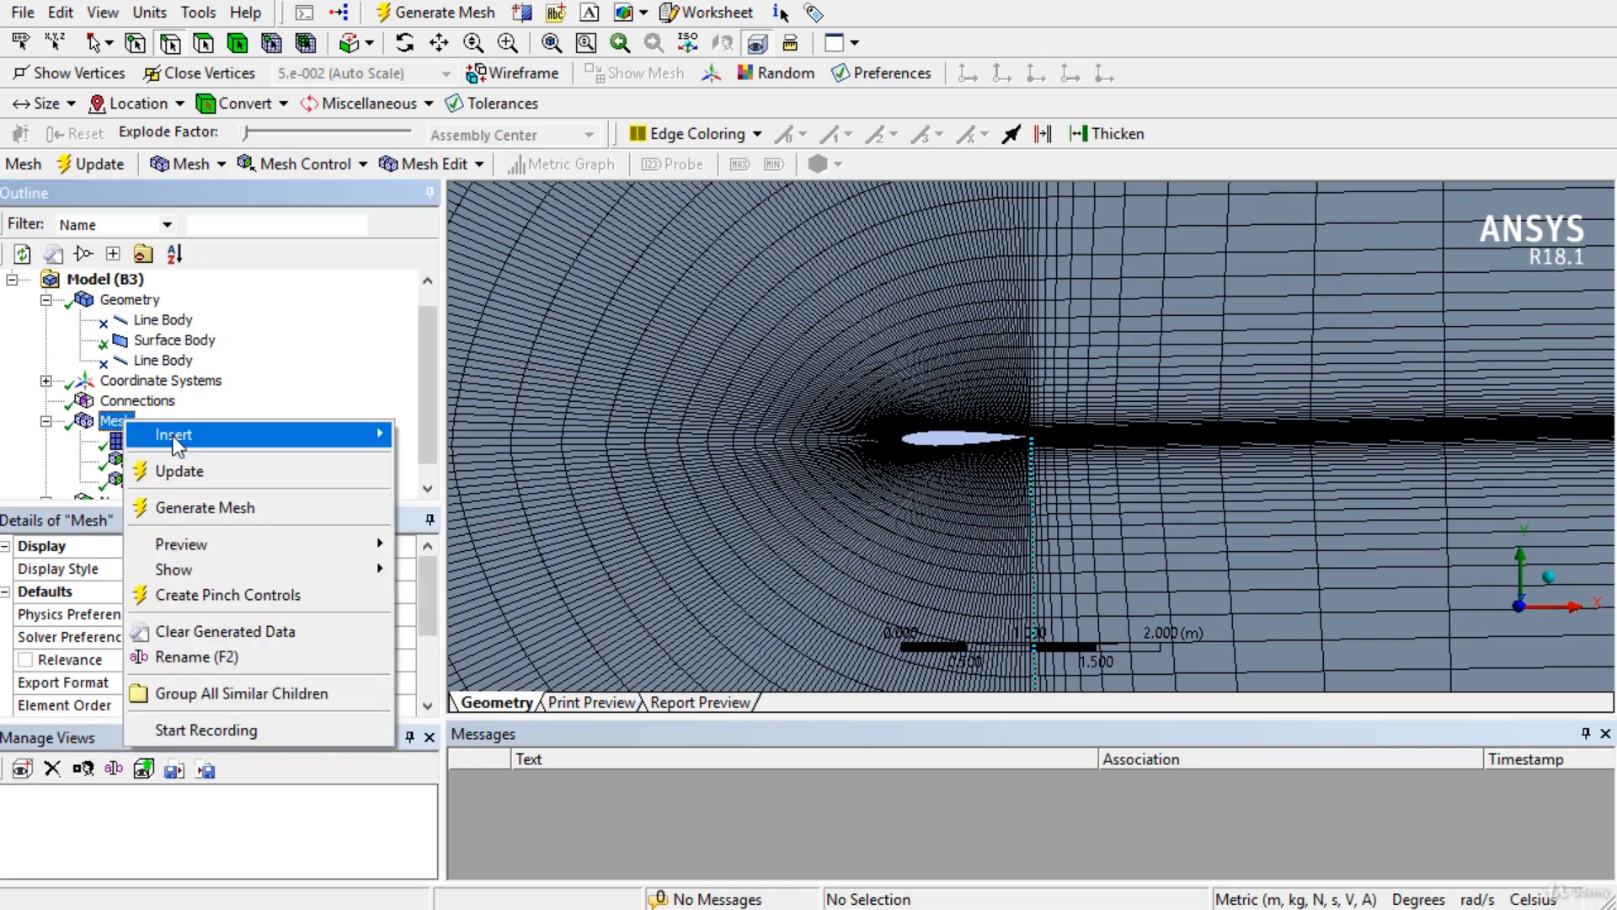
mouse_move(278, 433)
click(462, 496)
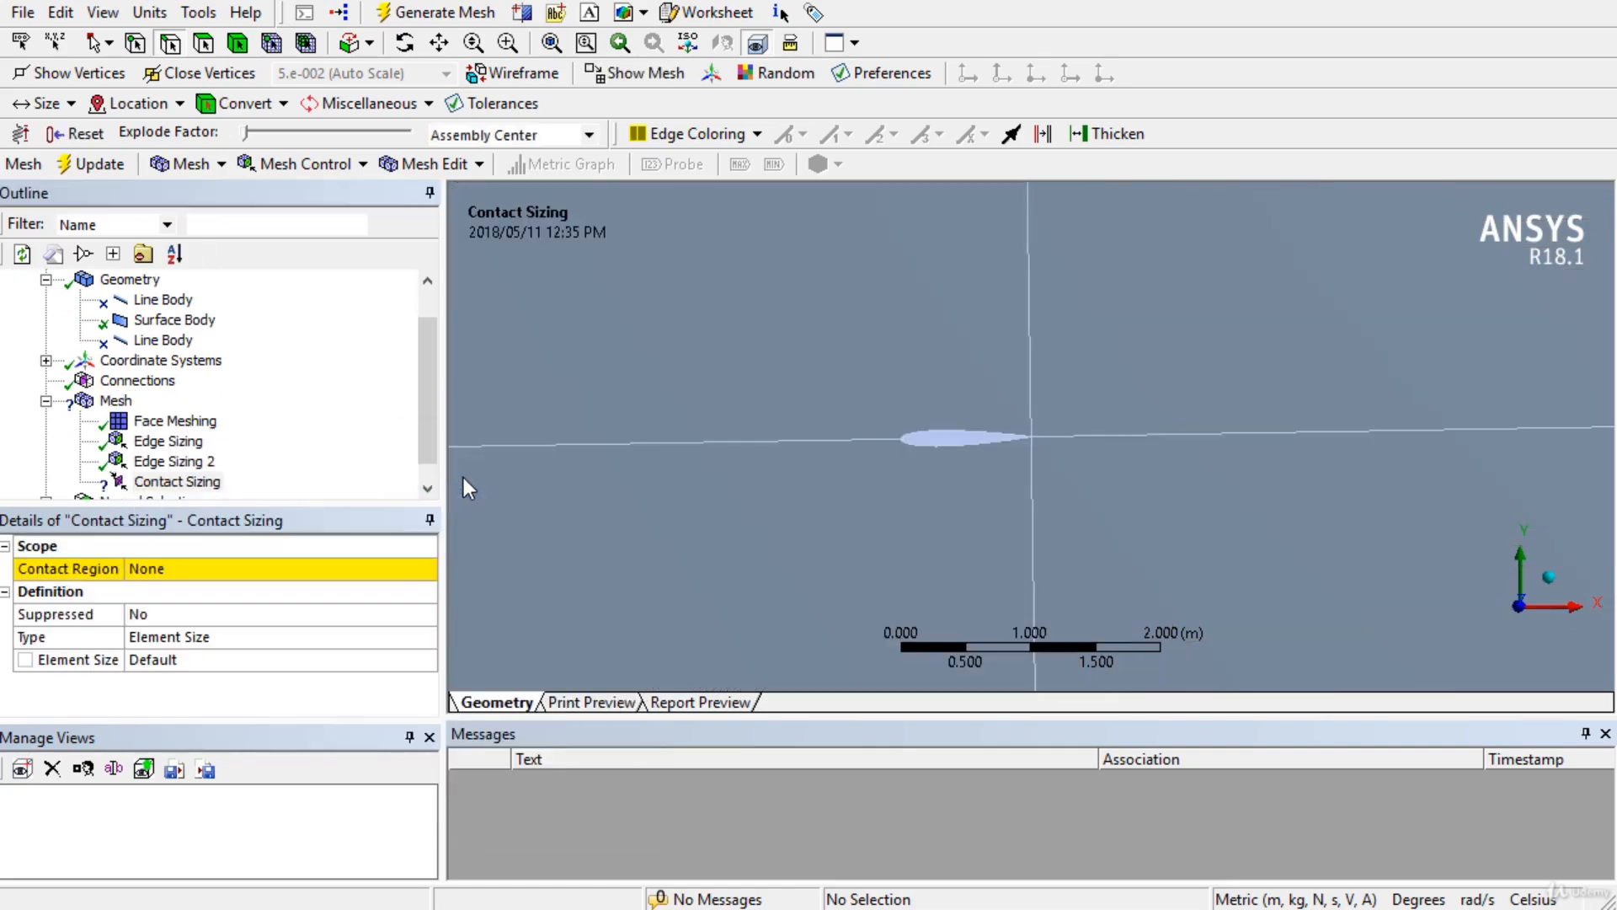
click(175, 482)
key(Delete)
click(987, 664)
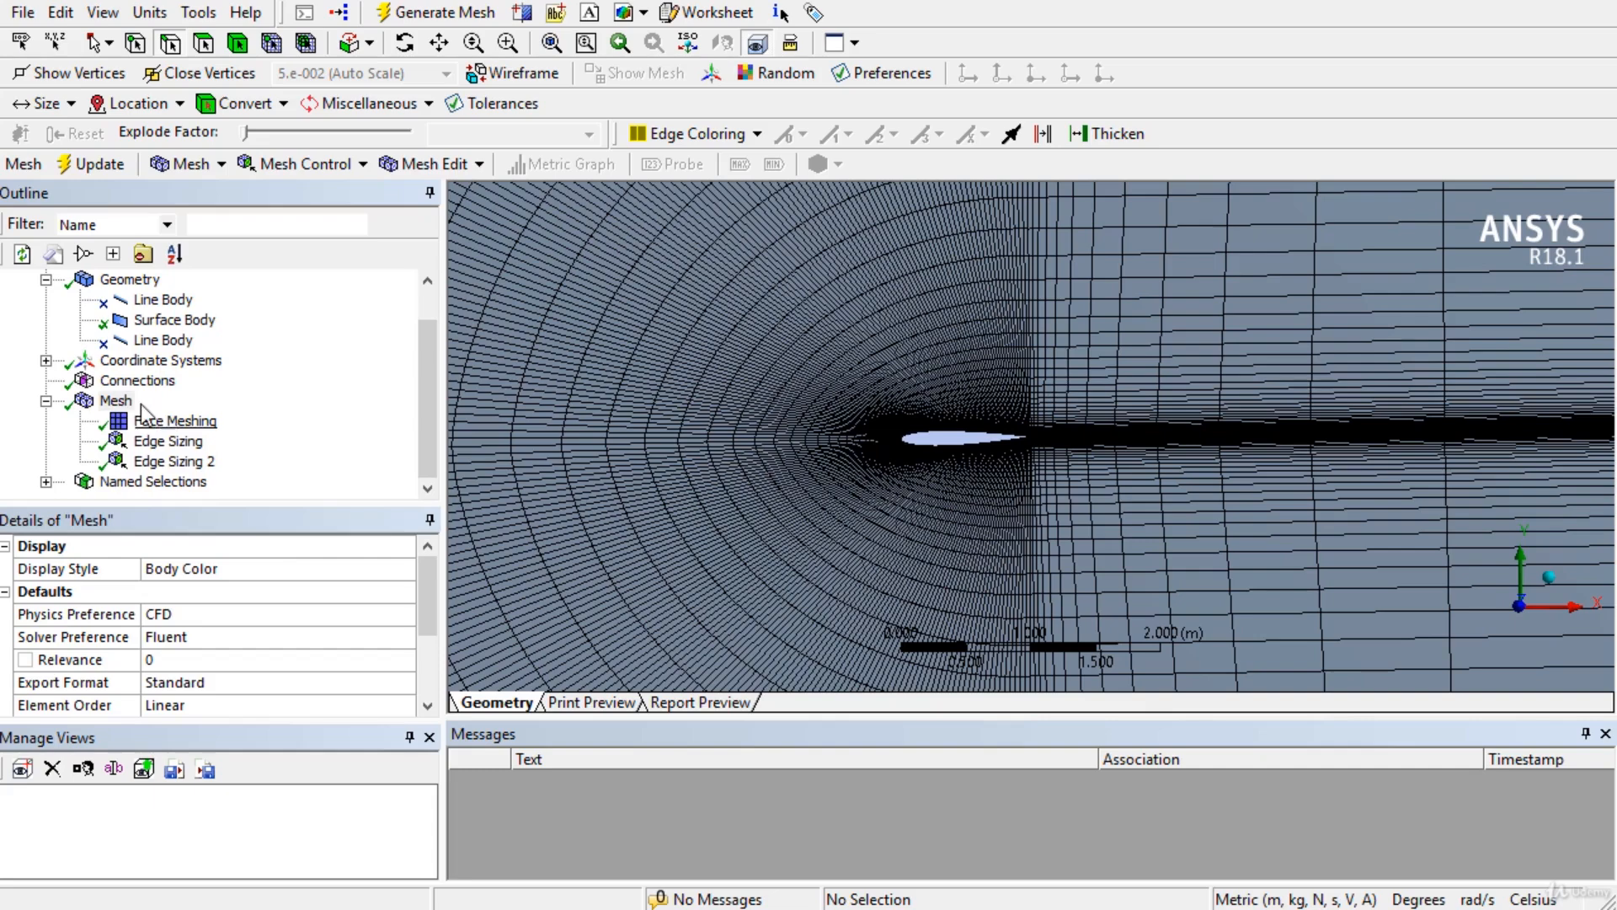
Insert a new sizing and assign the top, middle and bottom downstream horizontal edges.
right_click(135, 401)
mouse_move(252, 417)
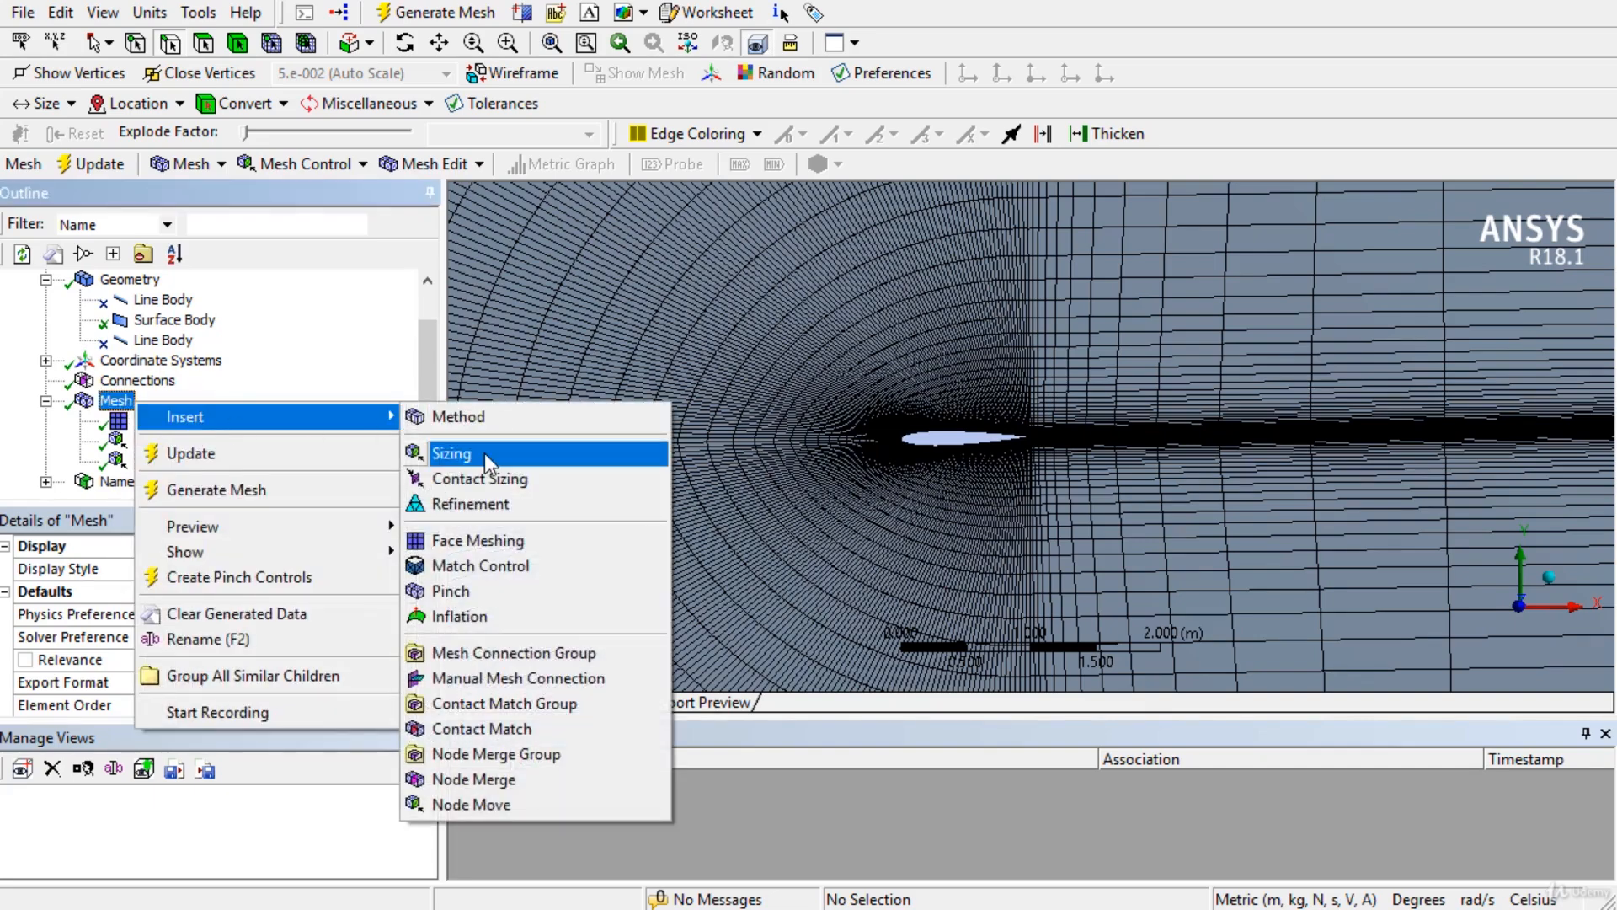
click(484, 453)
scroll(1045, 345, down, 8)
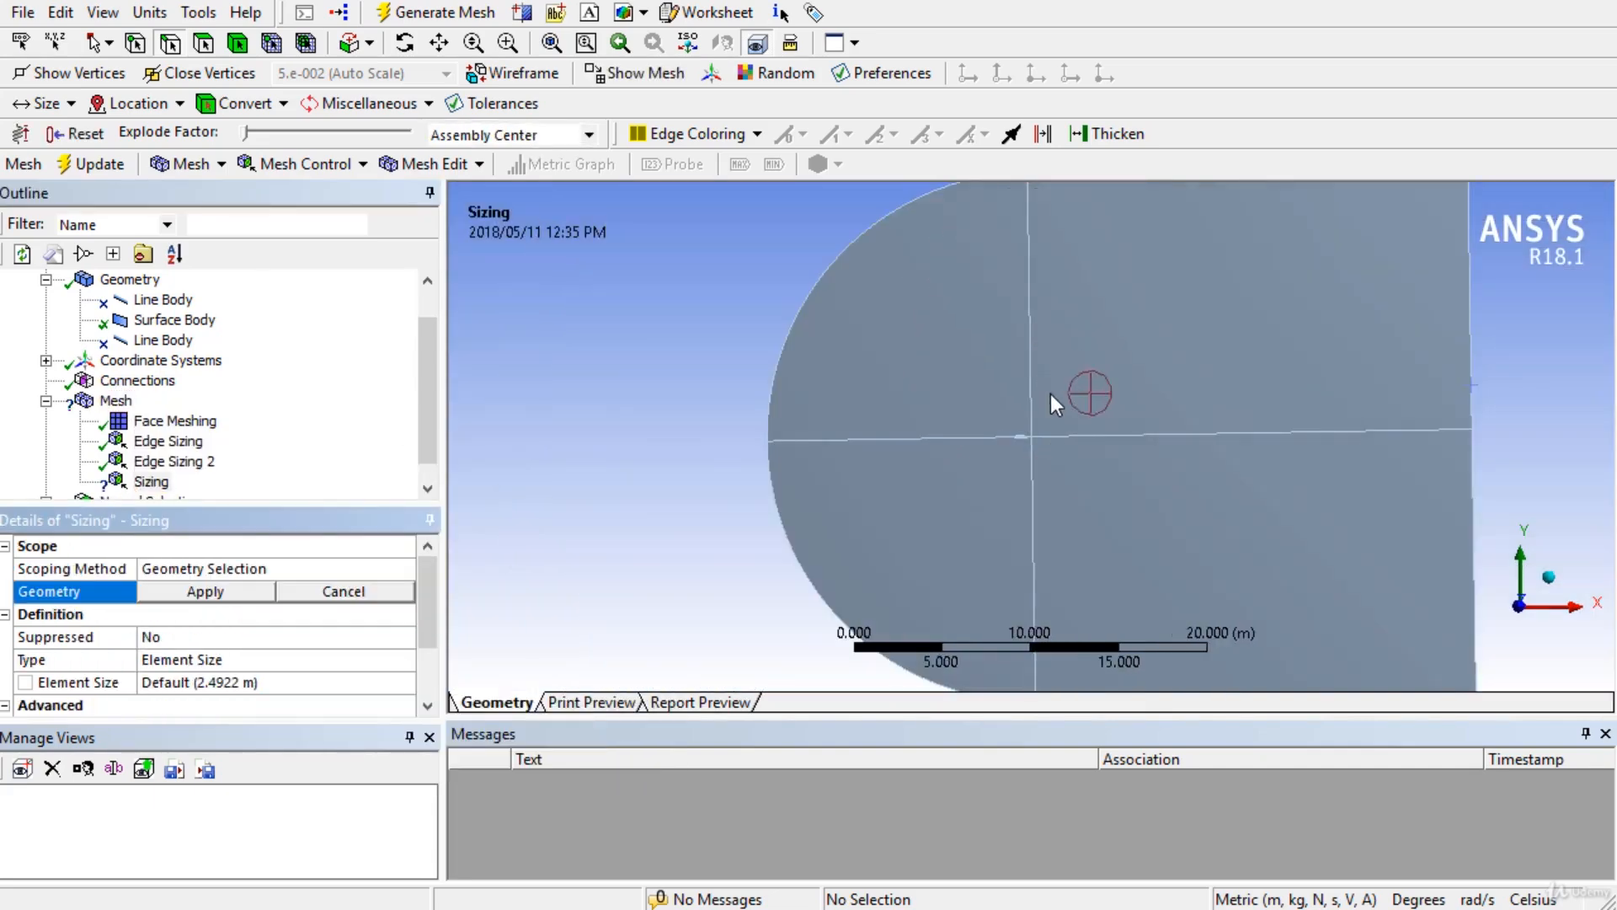
click(1120, 271)
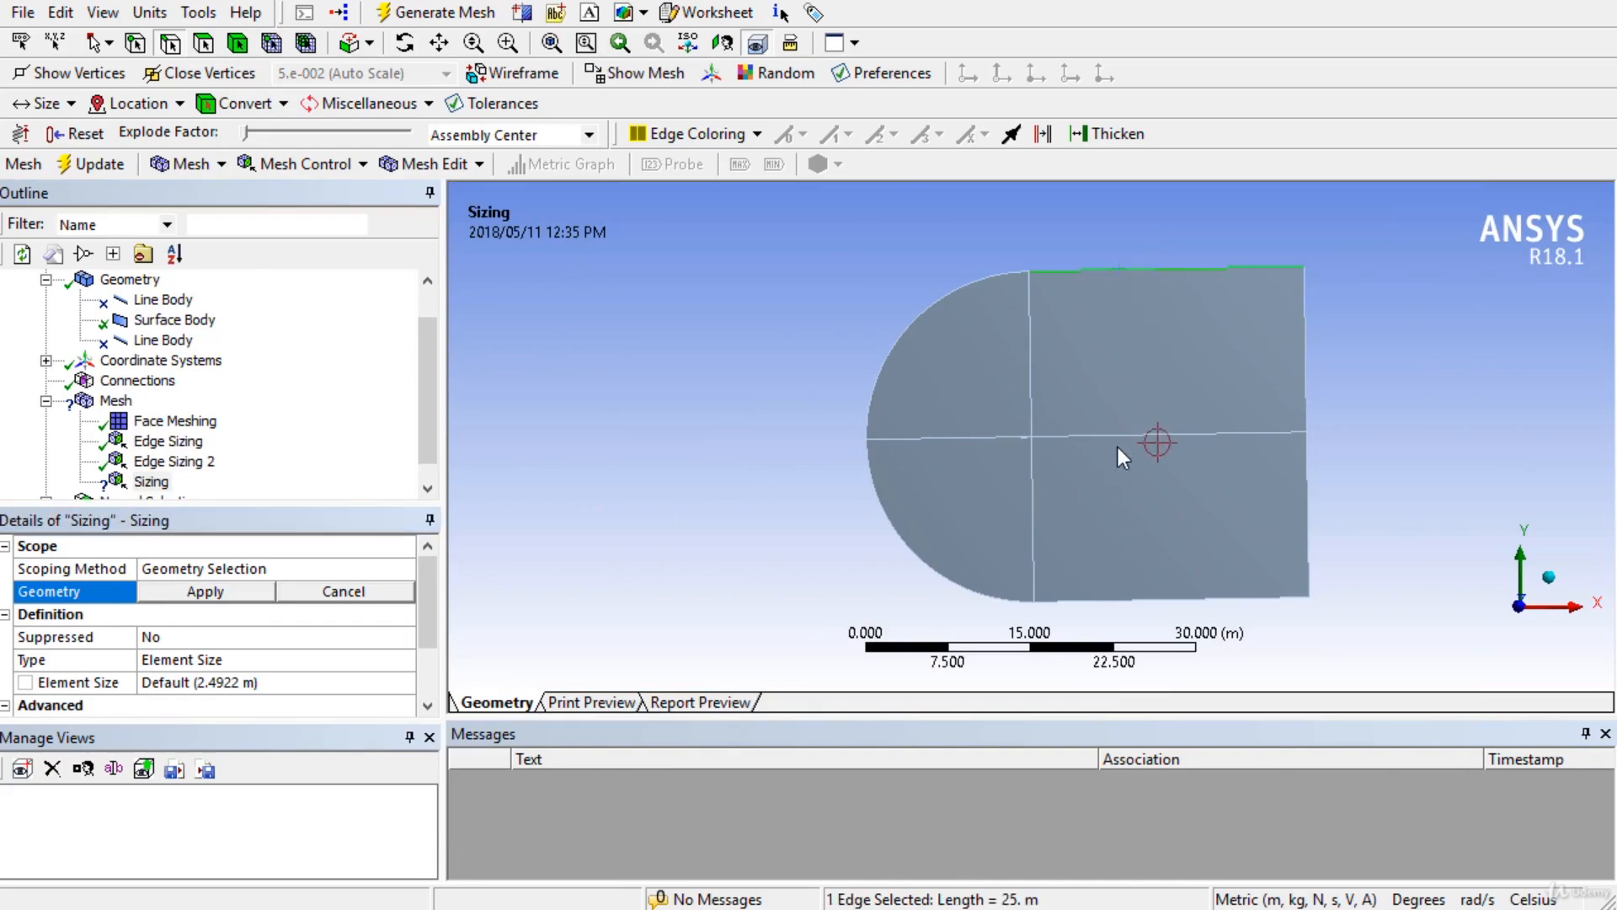
ctrl+click(1117, 436)
ctrl+click(1090, 599)
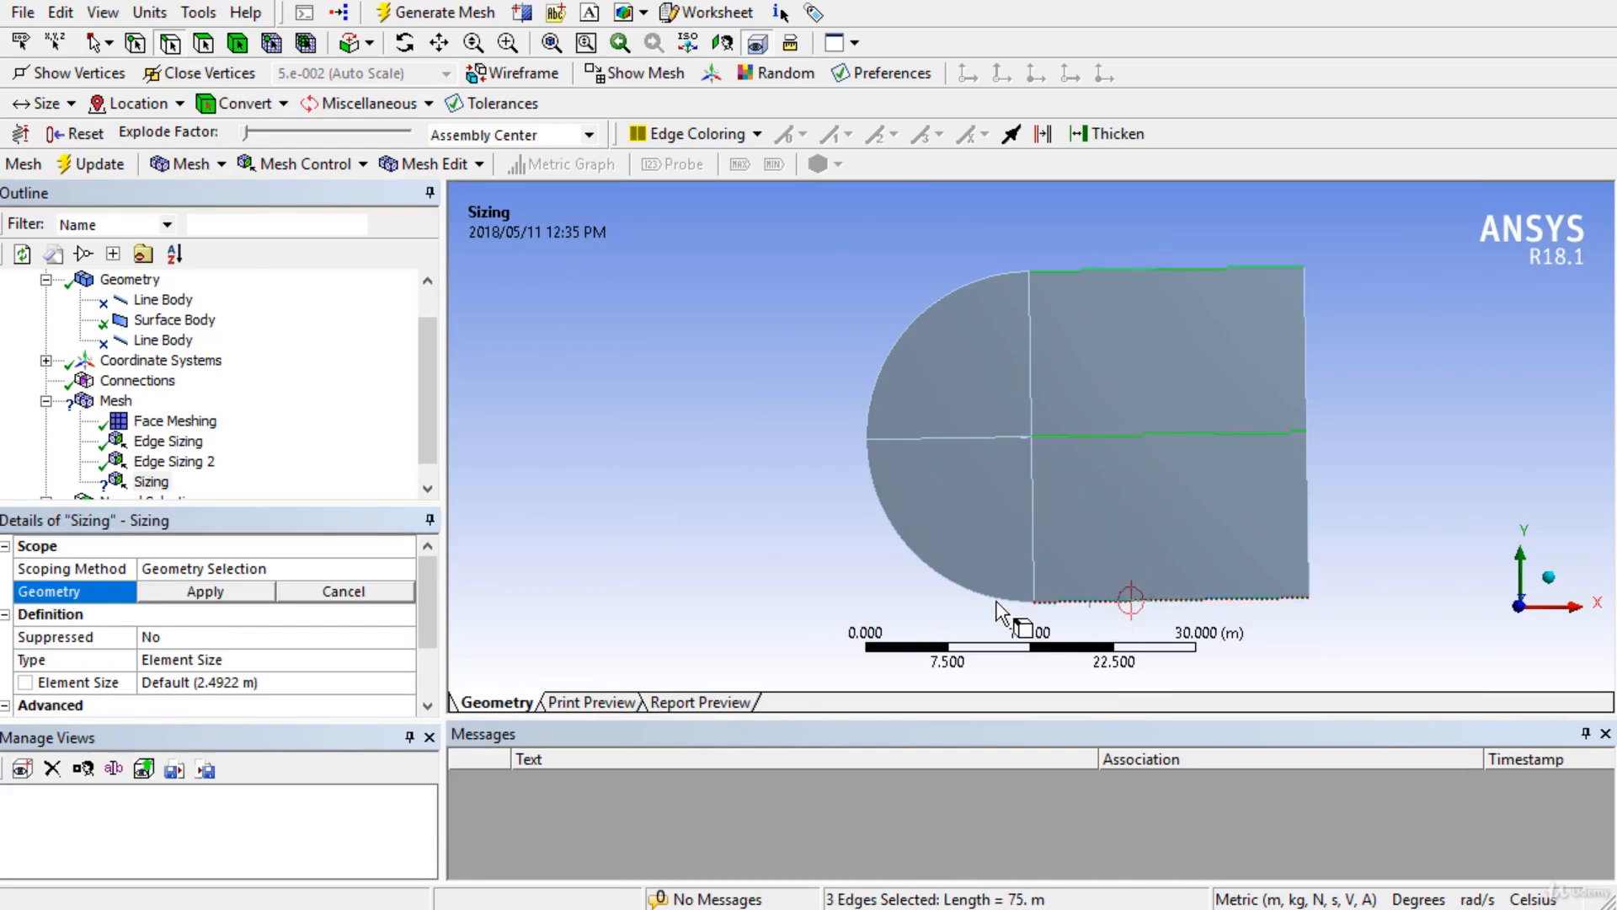
click(204, 592)
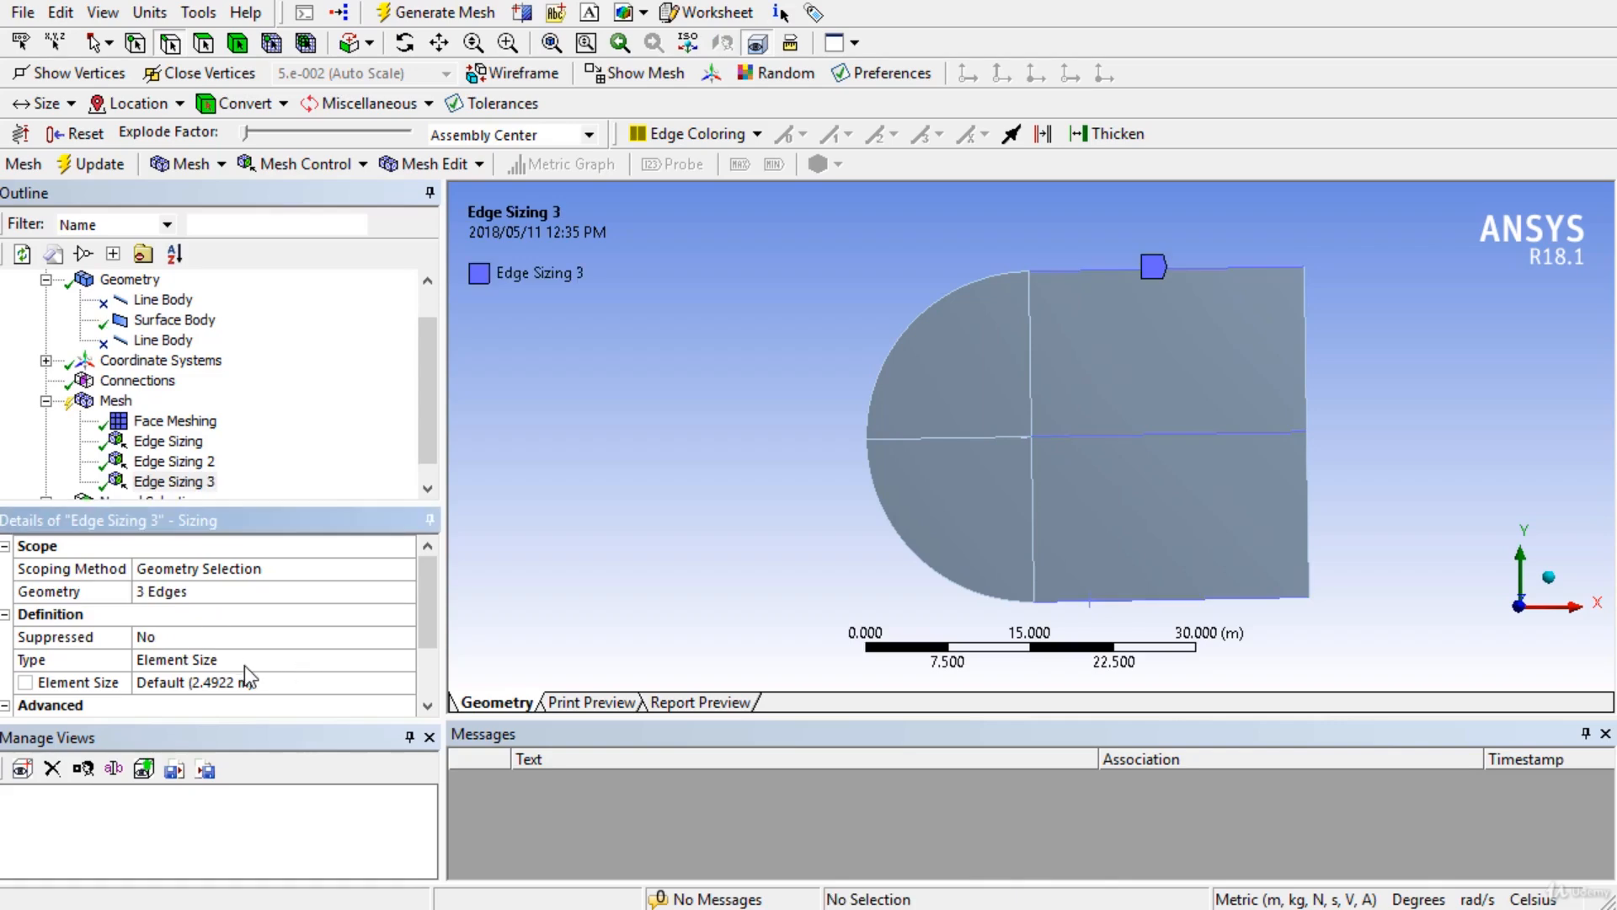
Set Edge Sizing 3 to Number of Divisions with 60 divisions per edge.
click(239, 658)
click(403, 665)
click(337, 700)
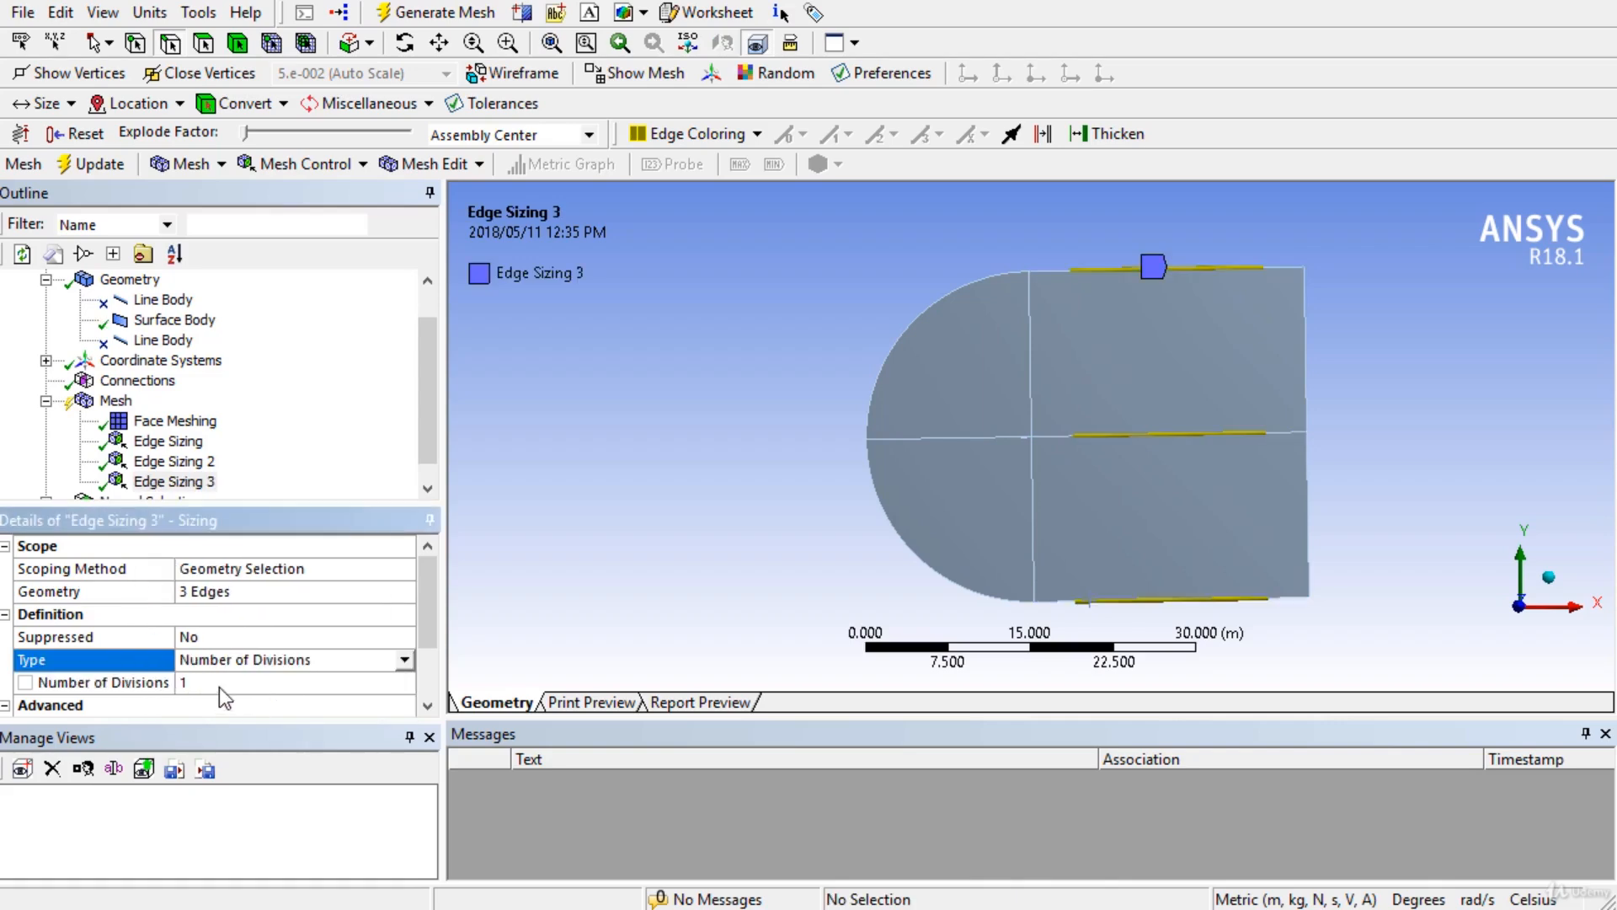
click(220, 684)
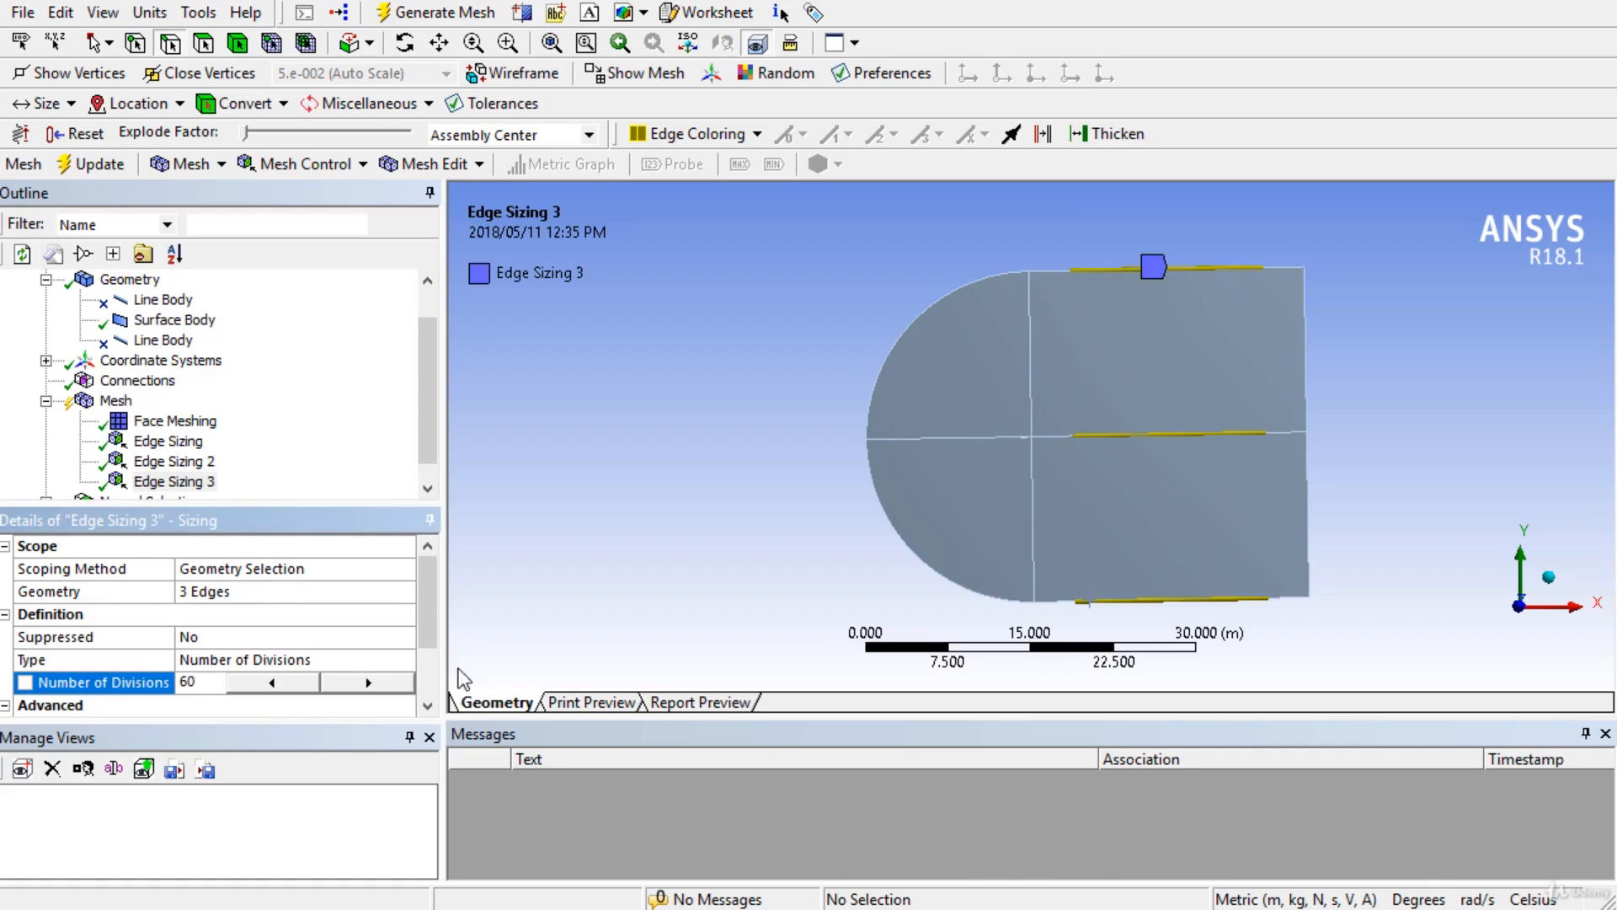
drag(433, 620, 433, 685)
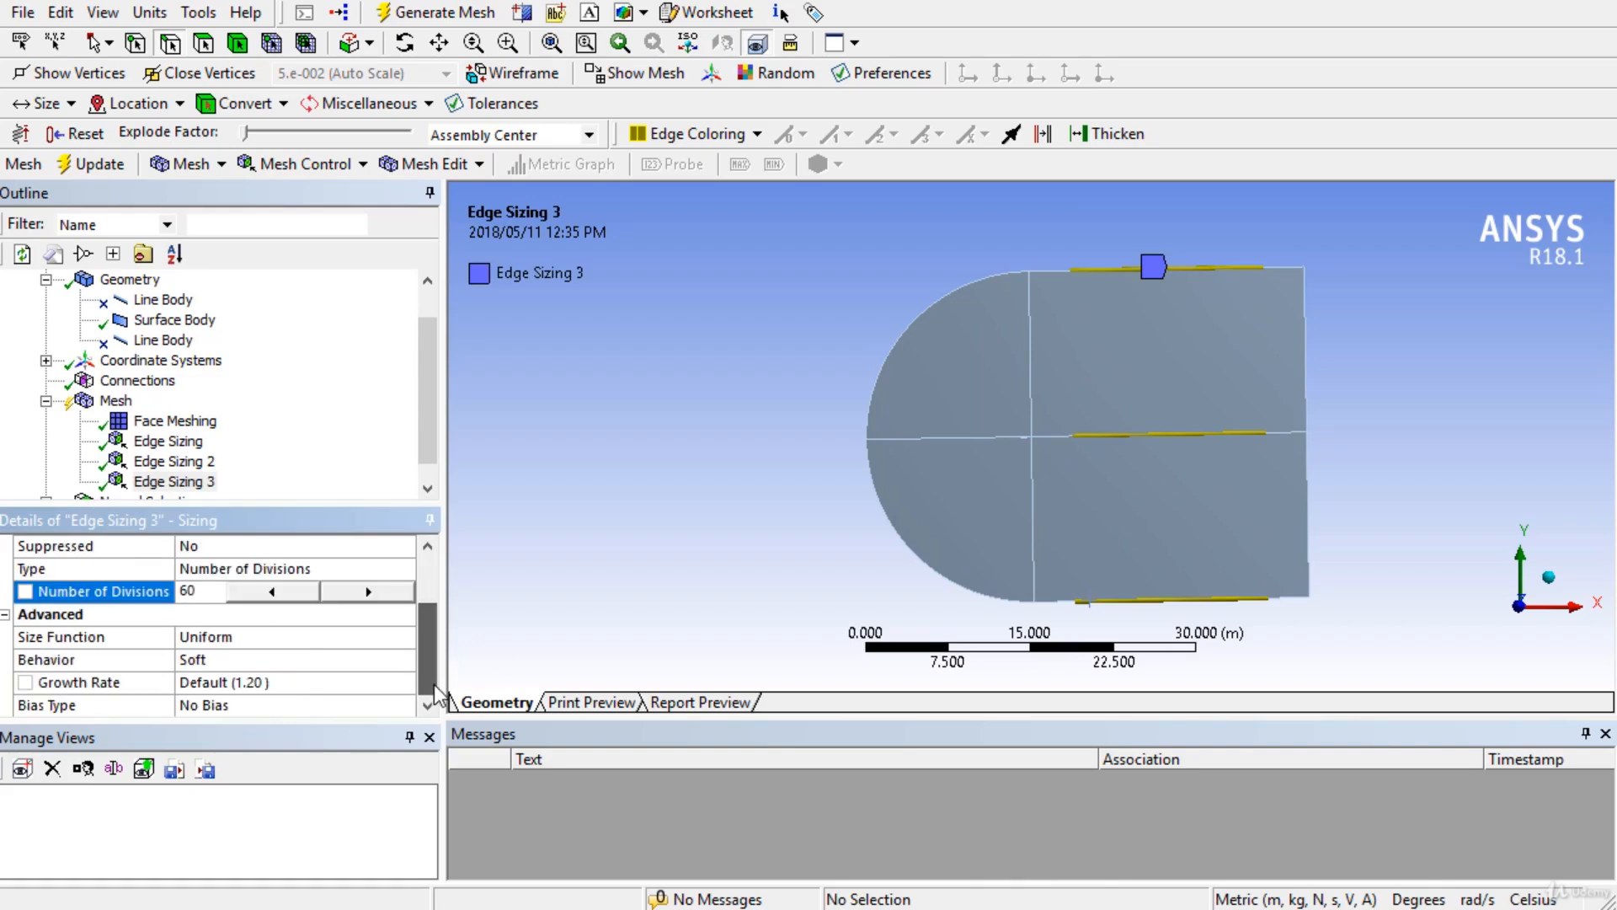
click(293, 647)
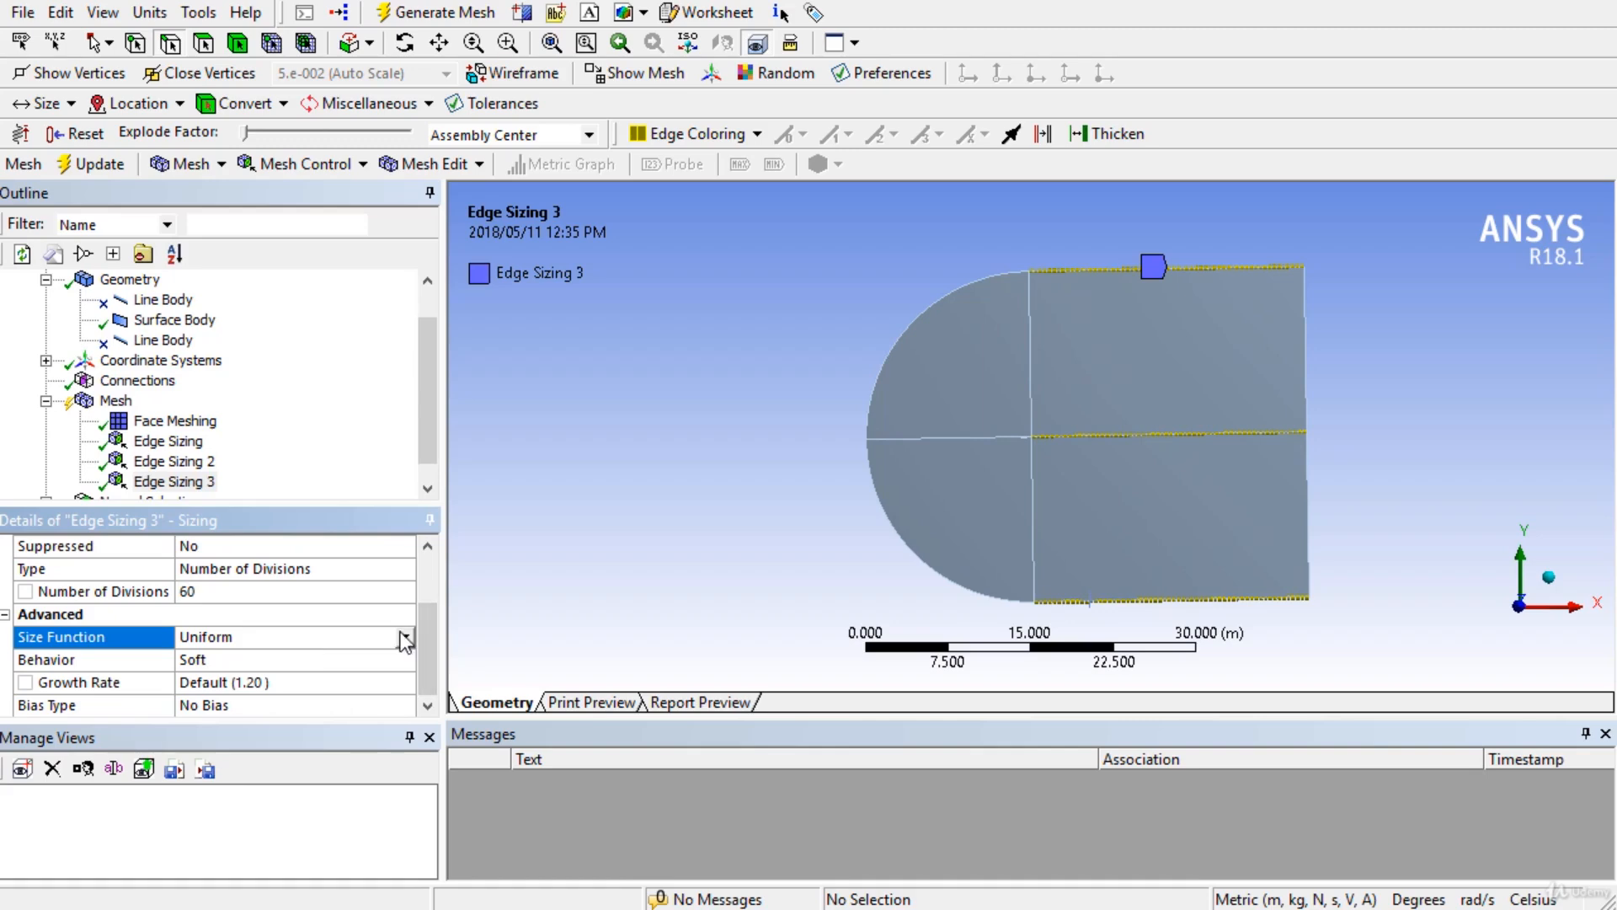
click(403, 638)
click(98, 680)
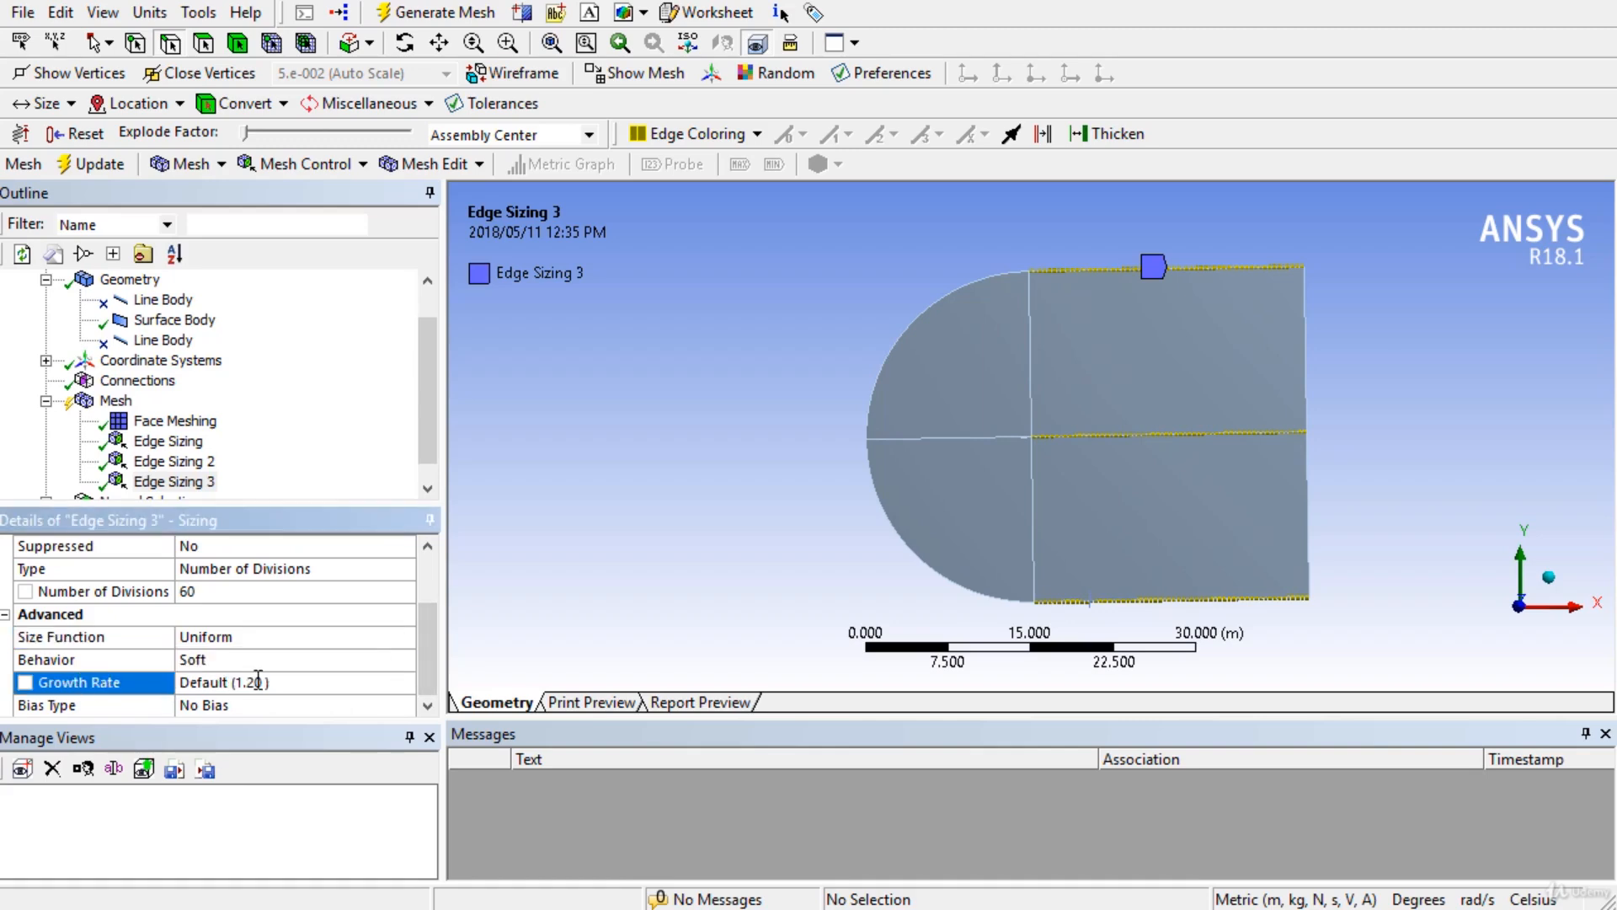
Bias Edge Sizing 3 with the first pattern, Smooth Transition, growth rate 1.15.
click(275, 712)
click(405, 705)
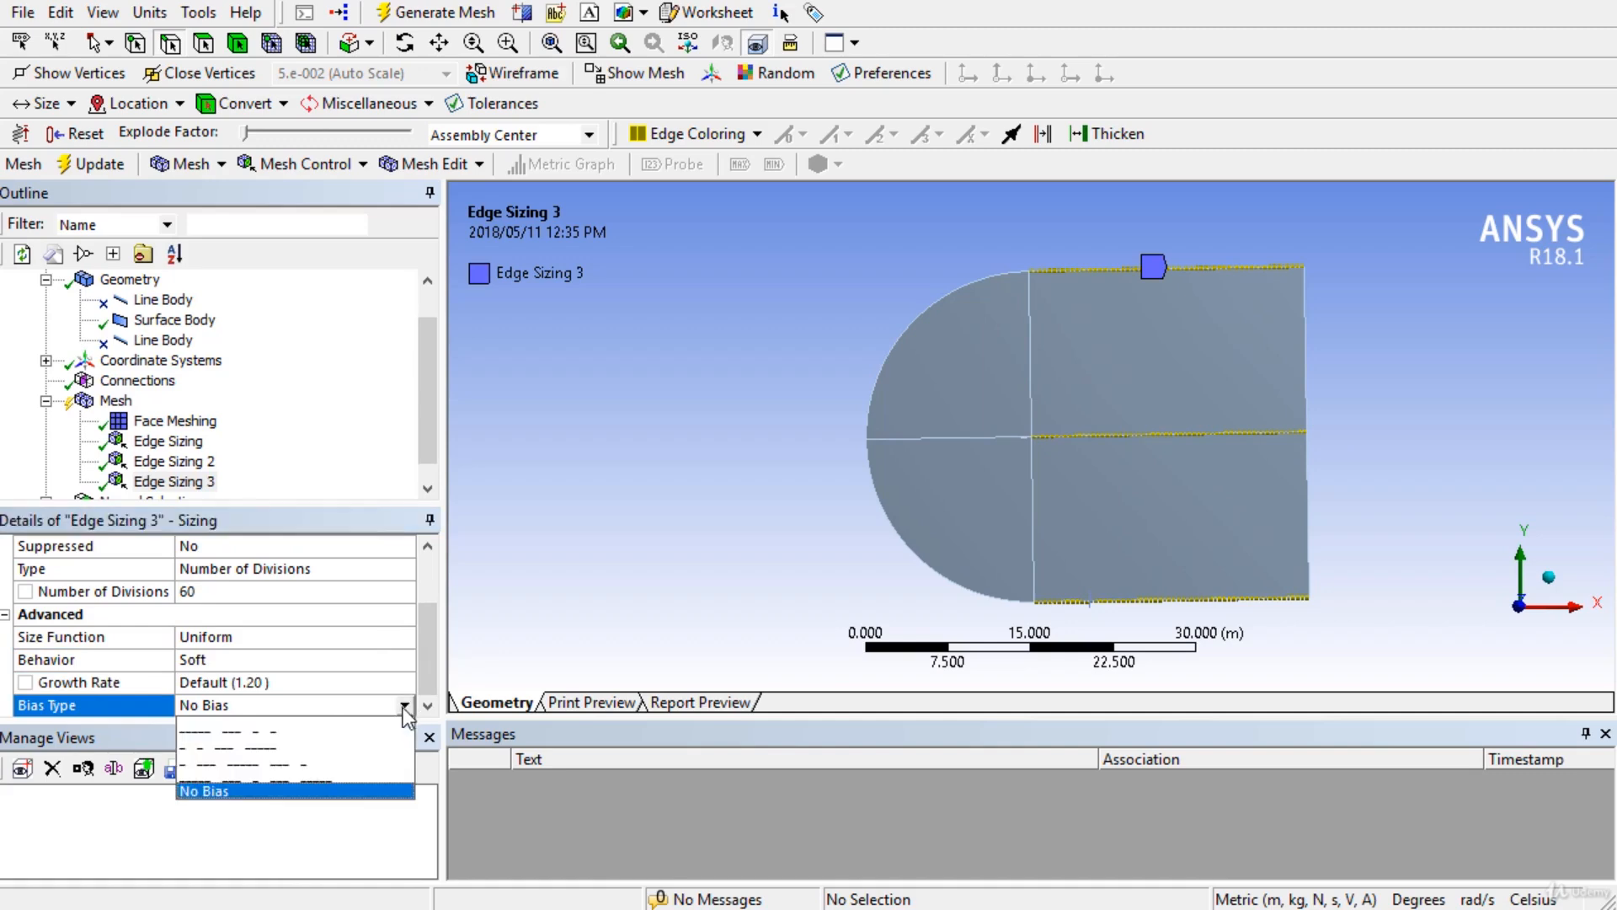
click(295, 741)
scroll(328, 686, down, 1)
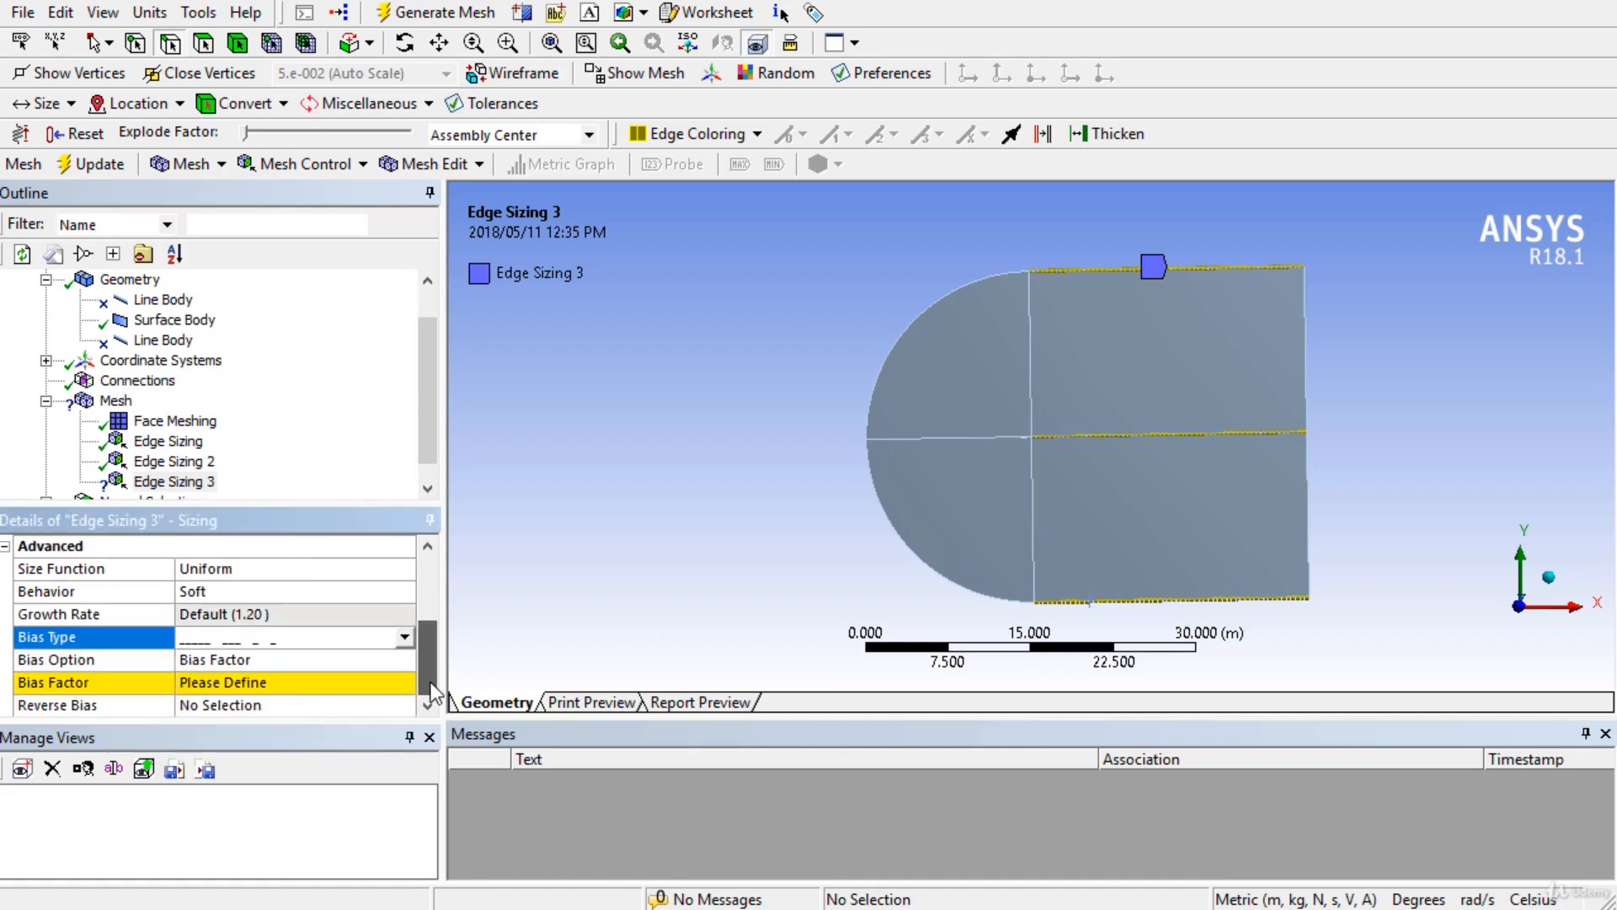
click(322, 692)
click(373, 664)
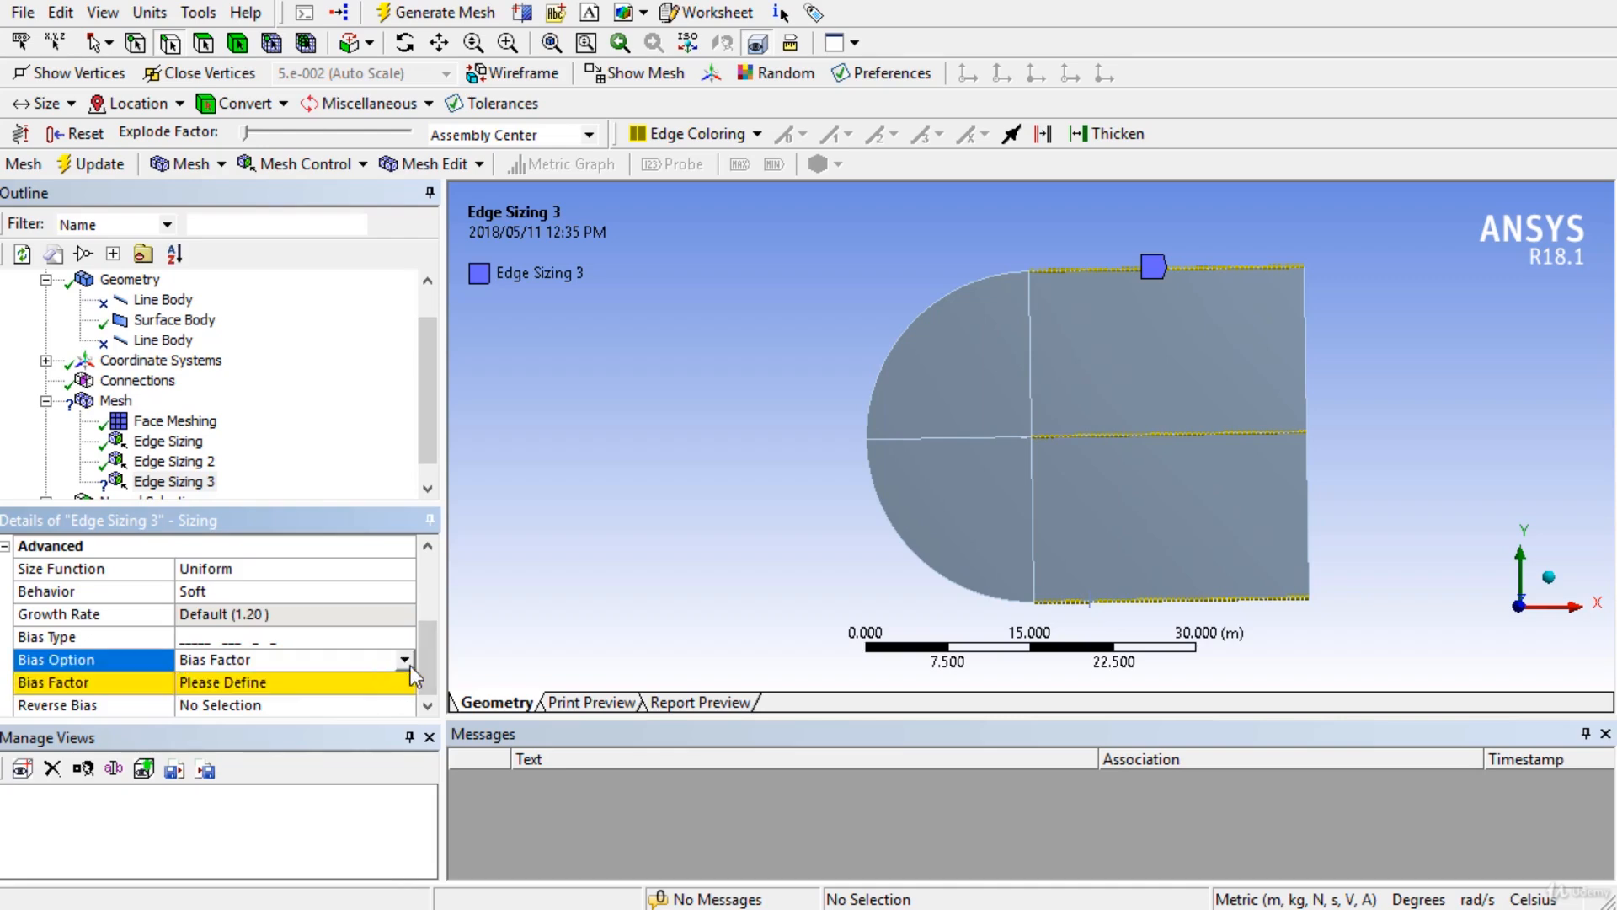
click(406, 661)
click(317, 695)
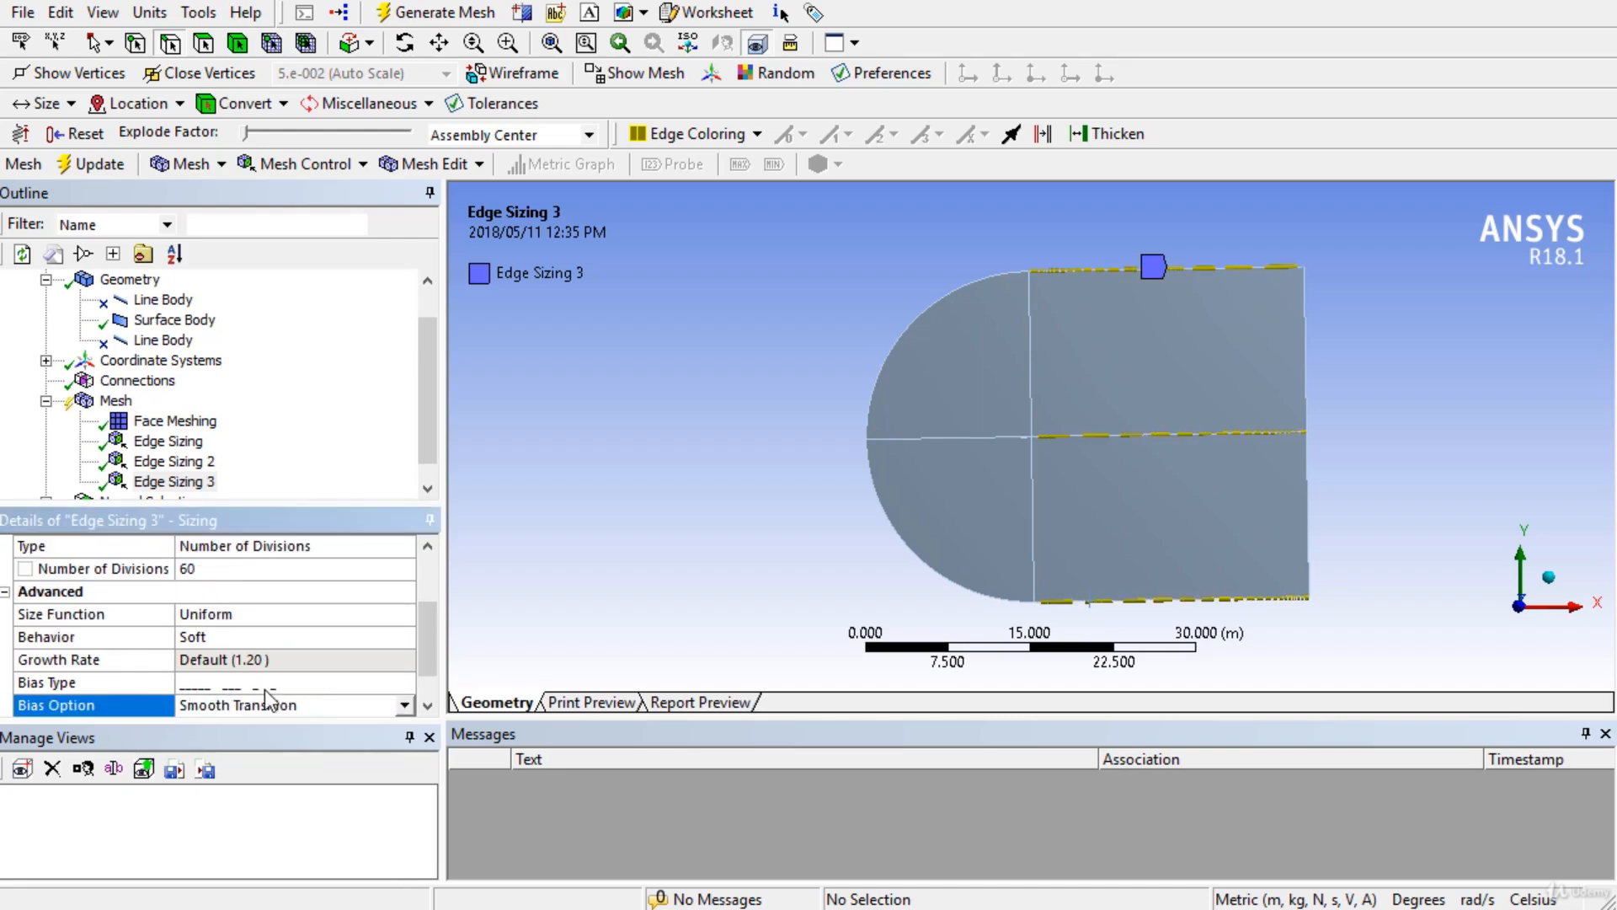
scroll(350, 671, down, 1)
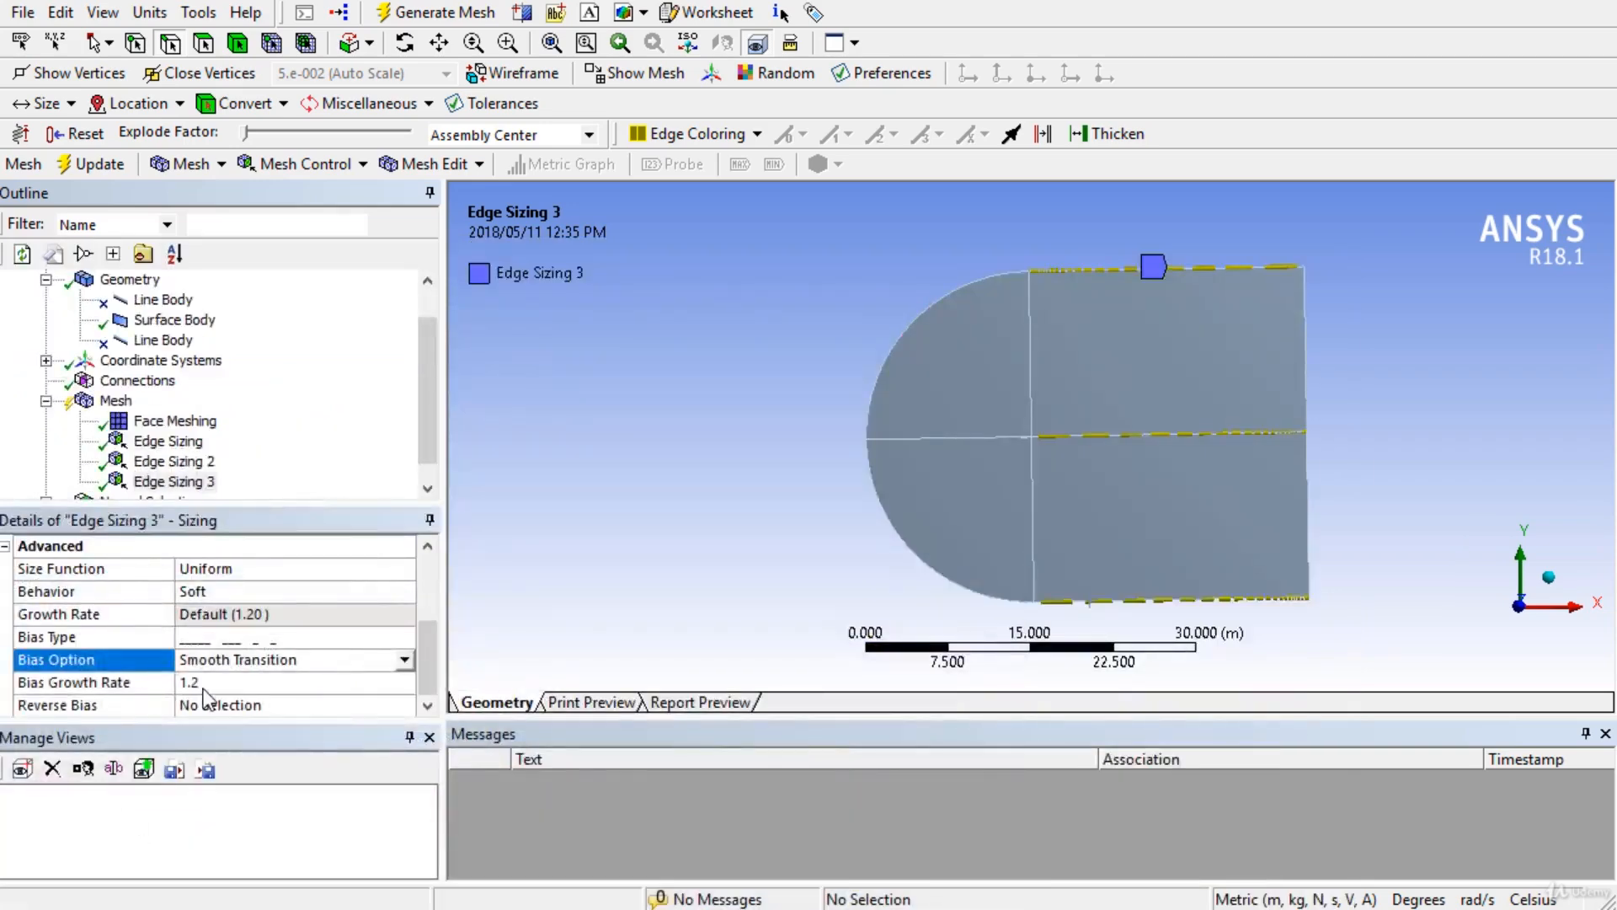
click(217, 681)
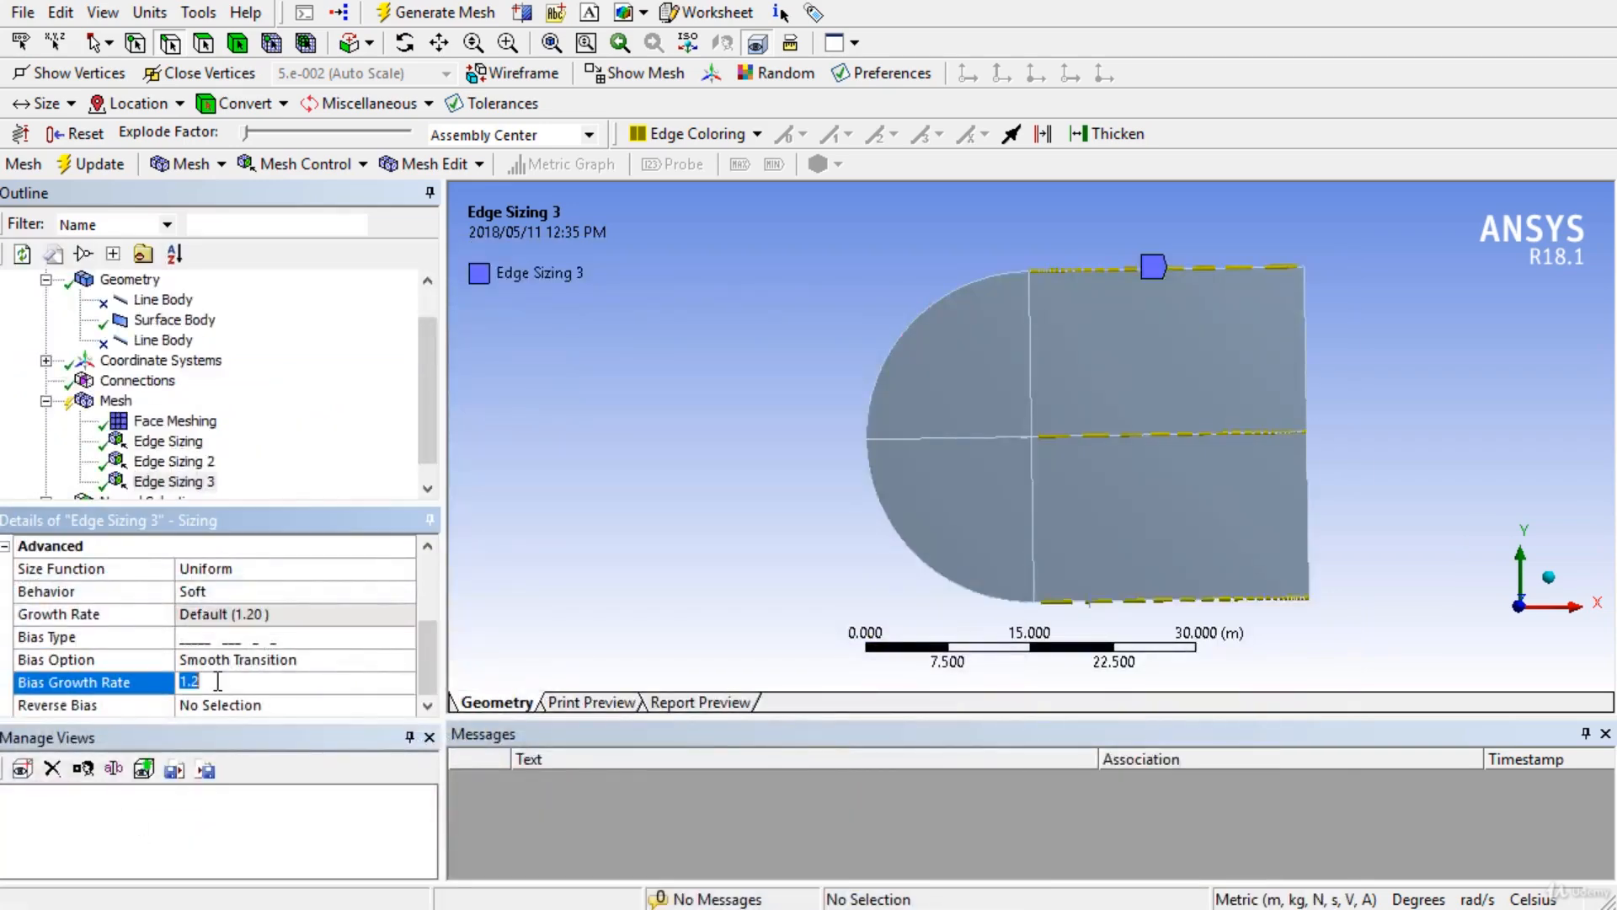
Pan and zoom to inspect the biased divisions, finest at the horizontal edges' left ends.
click(325, 659)
scroll(1336, 416, up, 5)
scroll(1322, 418, down, 6)
ctrl+middle_drag(1257, 476, 1073, 448)
scroll(972, 421, up, 2)
ctrl+middle_drag(972, 472, 984, 606)
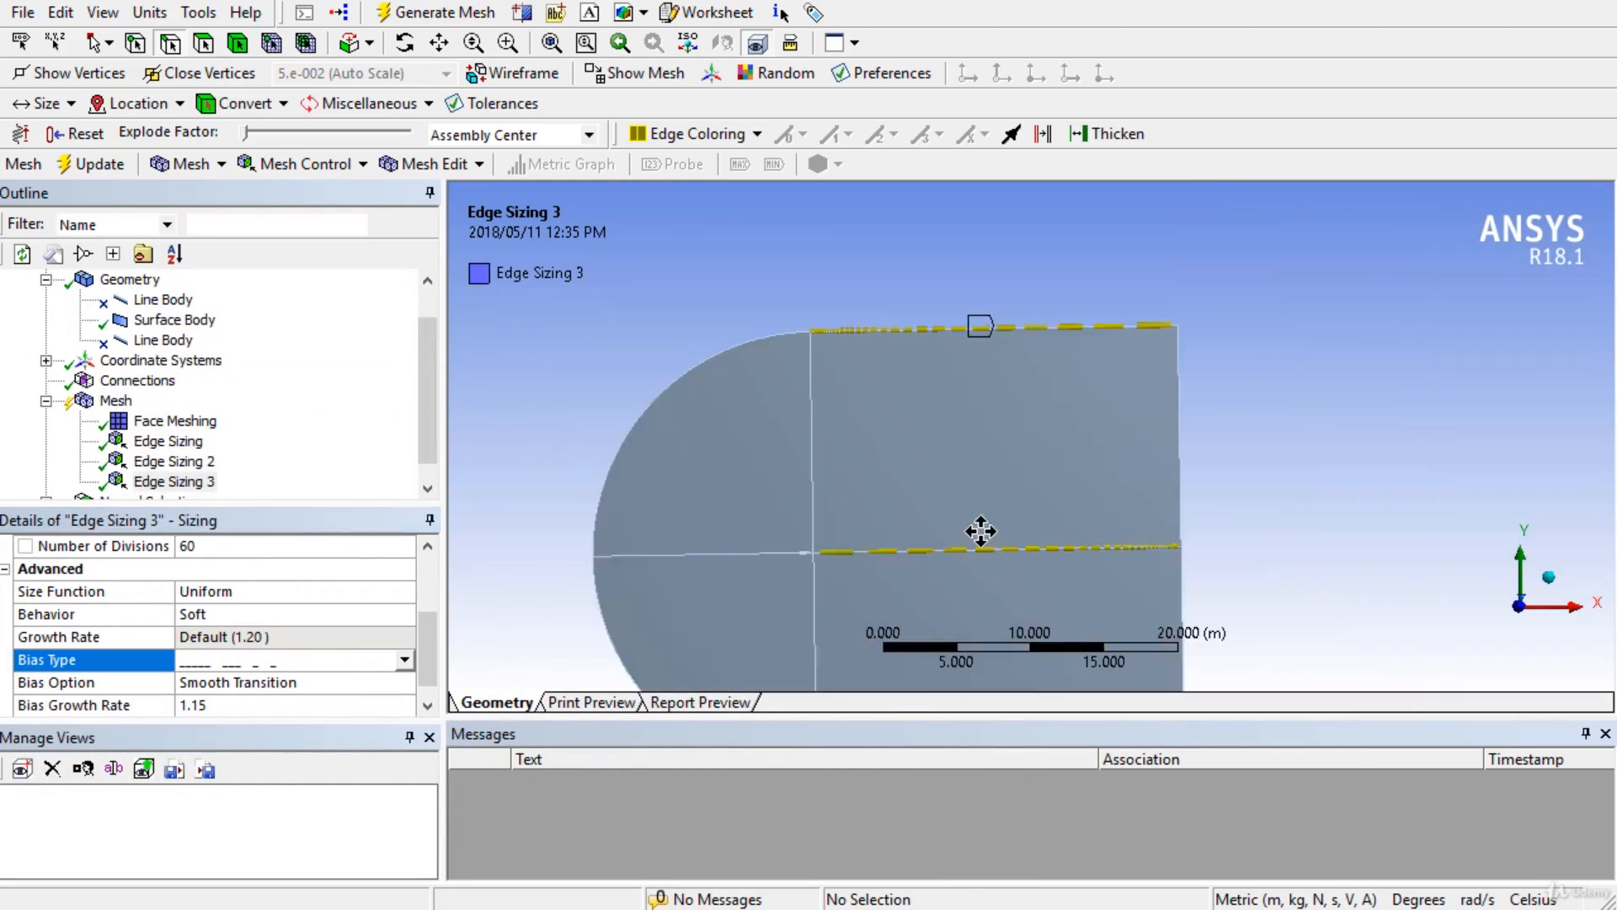
scroll(824, 359, up, 3)
ctrl+middle_drag(826, 356, 1011, 559)
scroll(876, 491, up, 2)
scroll(876, 497, up, 1)
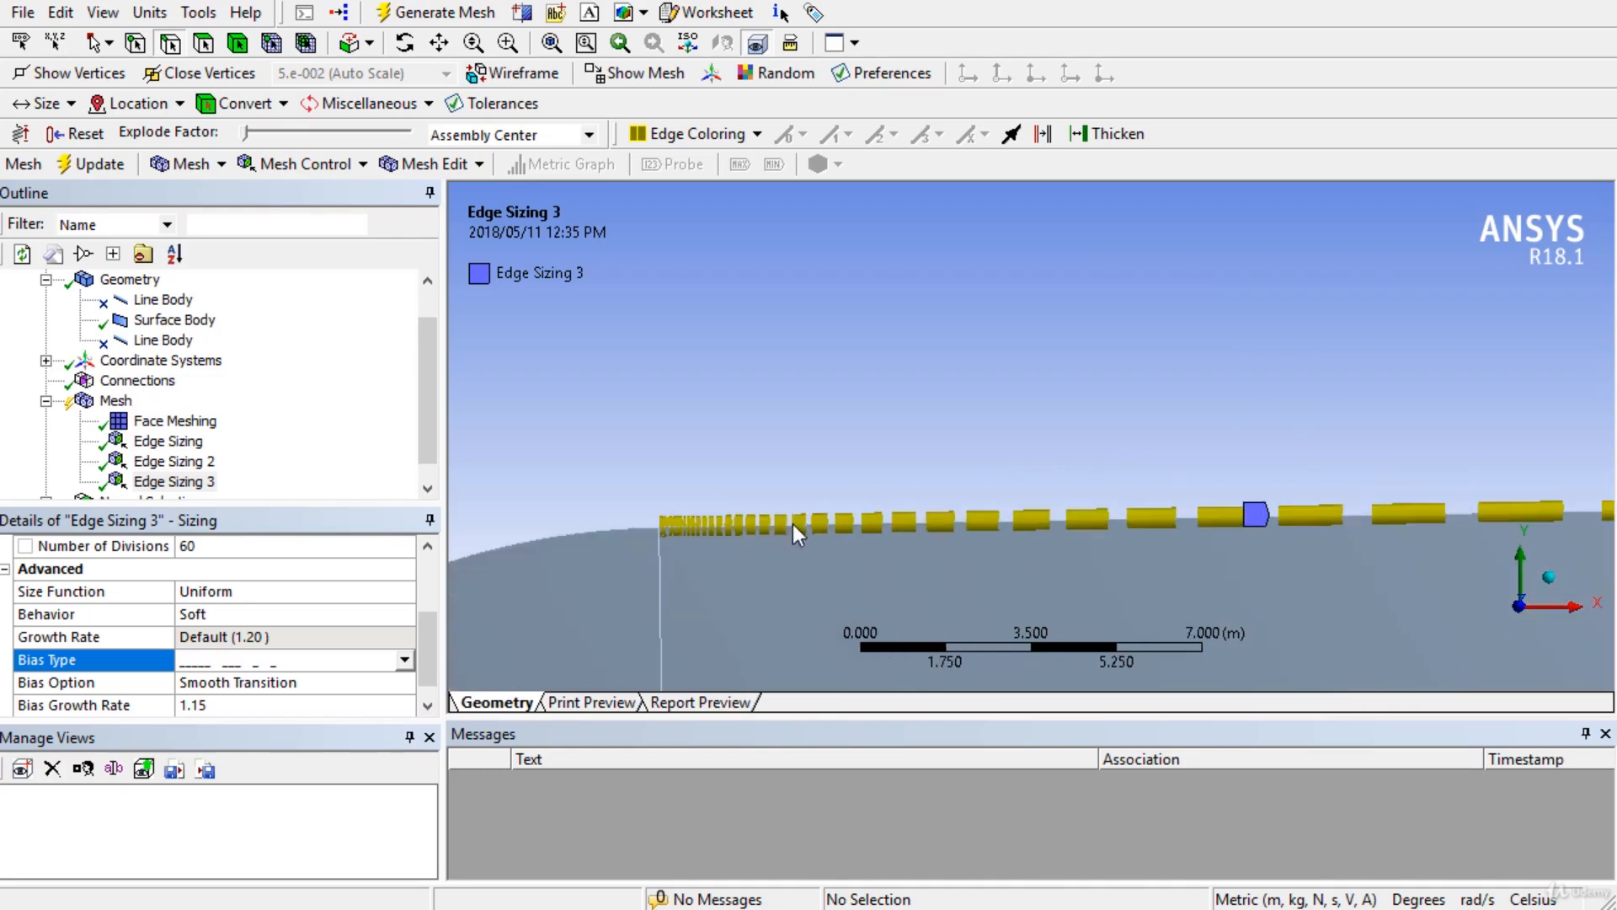
ctrl+middle_drag(714, 624, 730, 410)
scroll(741, 331, down, 1)
Recentre the domain and list Edge Sizing 3's Bias Type choices, including No Bias.
ctrl+middle_drag(726, 548, 706, 194)
scroll(735, 396, down, 3)
scroll(812, 543, down, 3)
ctrl+middle_drag(851, 539, 838, 442)
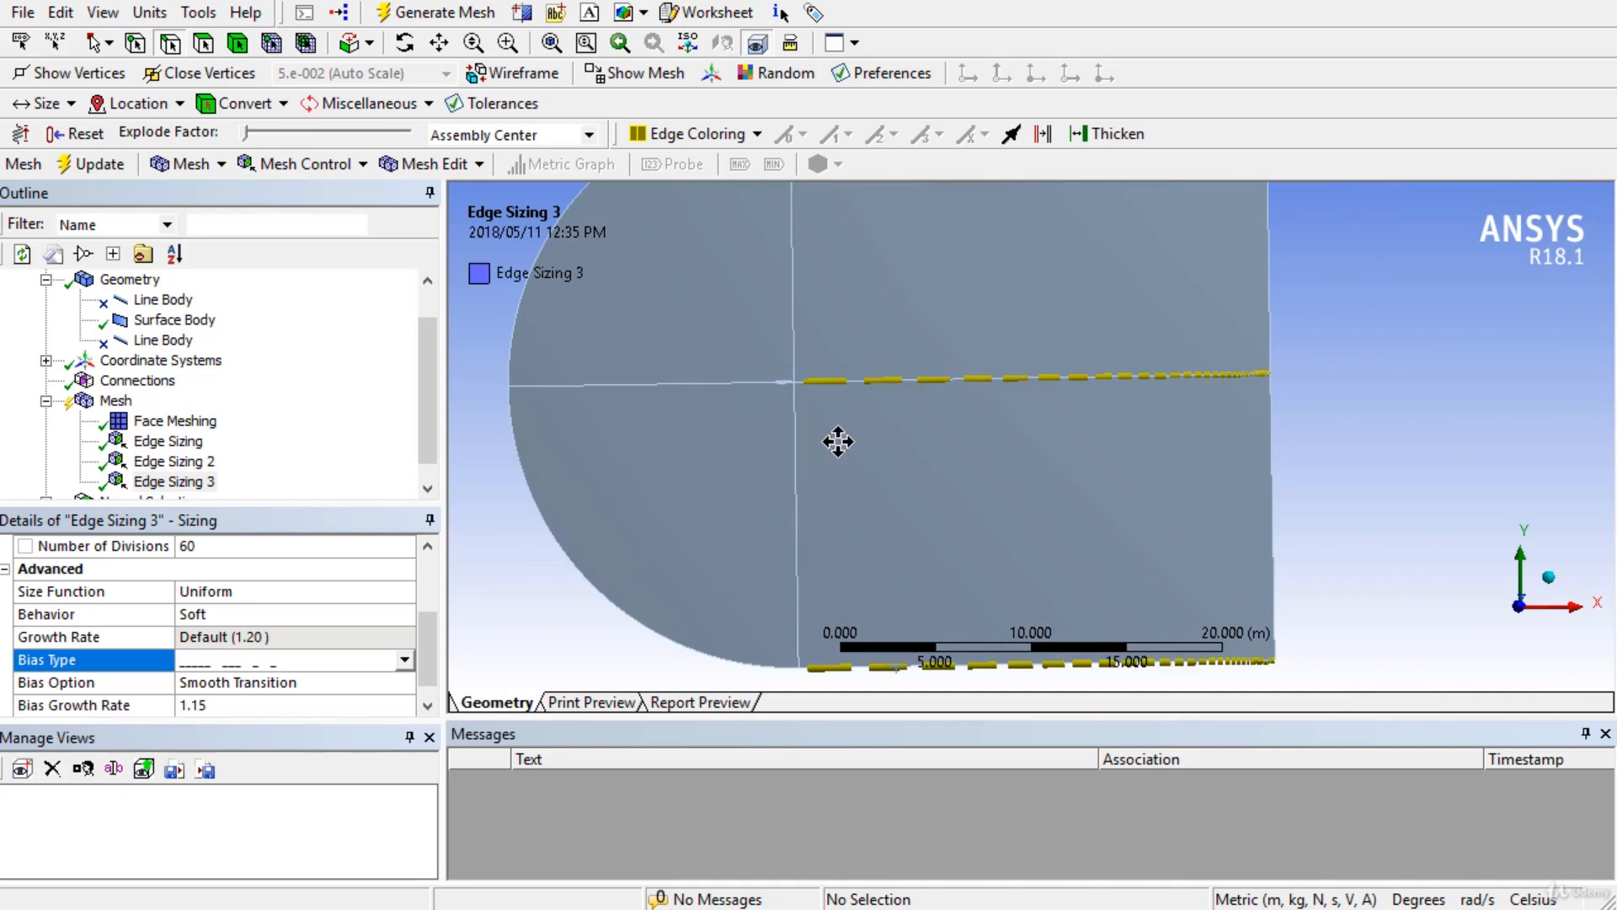
scroll(857, 396, down, 1)
ctrl+middle_drag(1023, 518, 913, 472)
scroll(913, 471, down, 2)
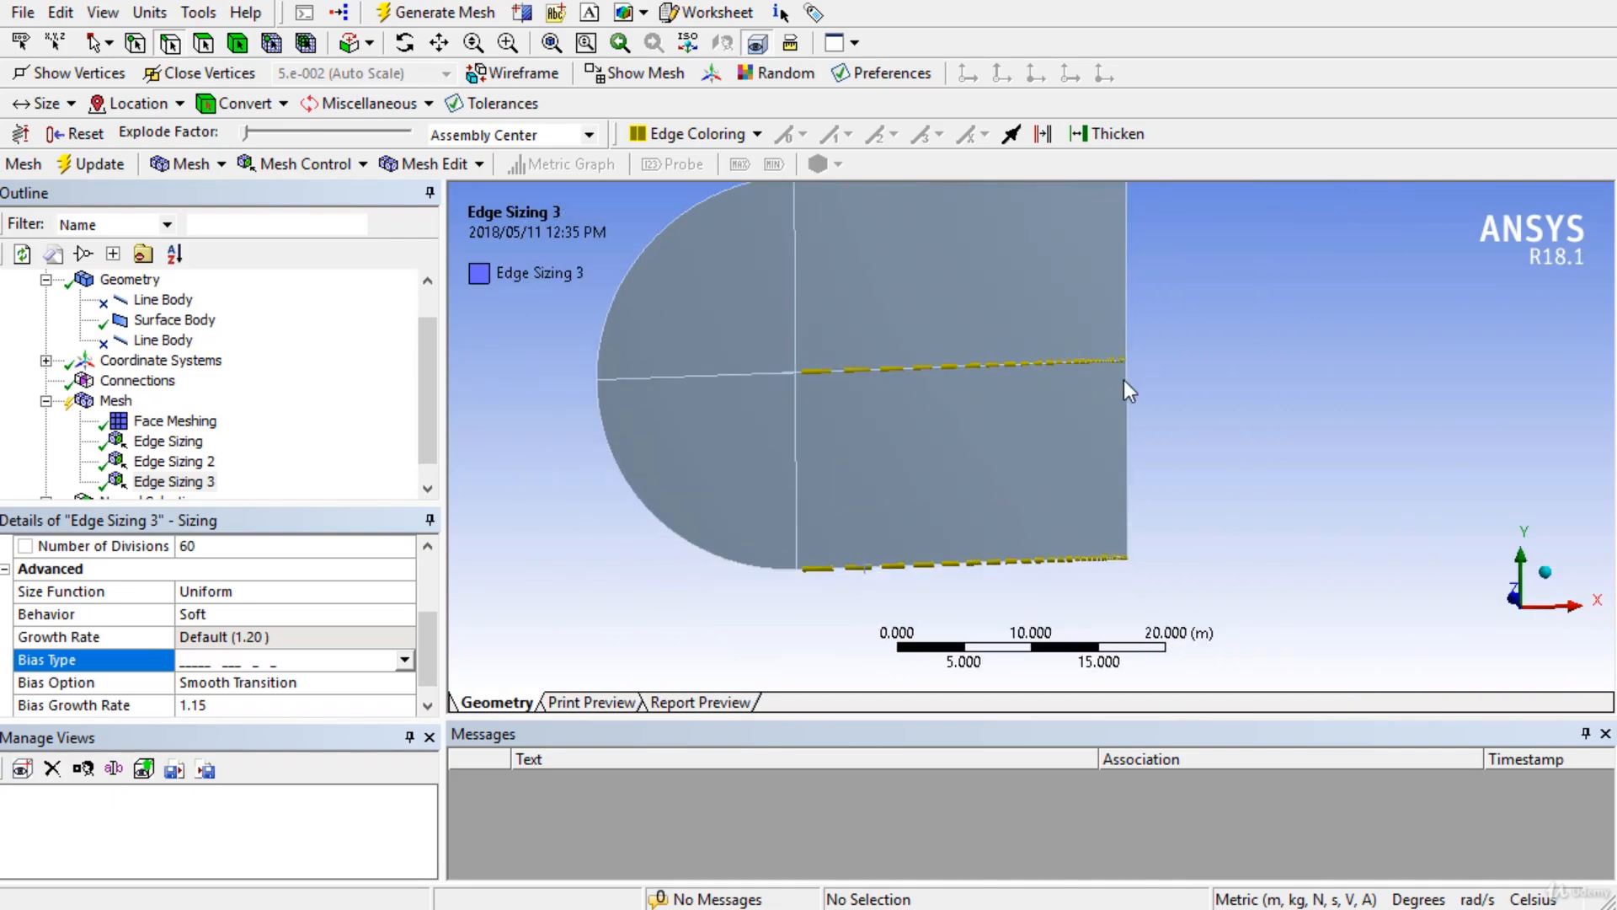
ctrl+middle_drag(1129, 381, 1101, 417)
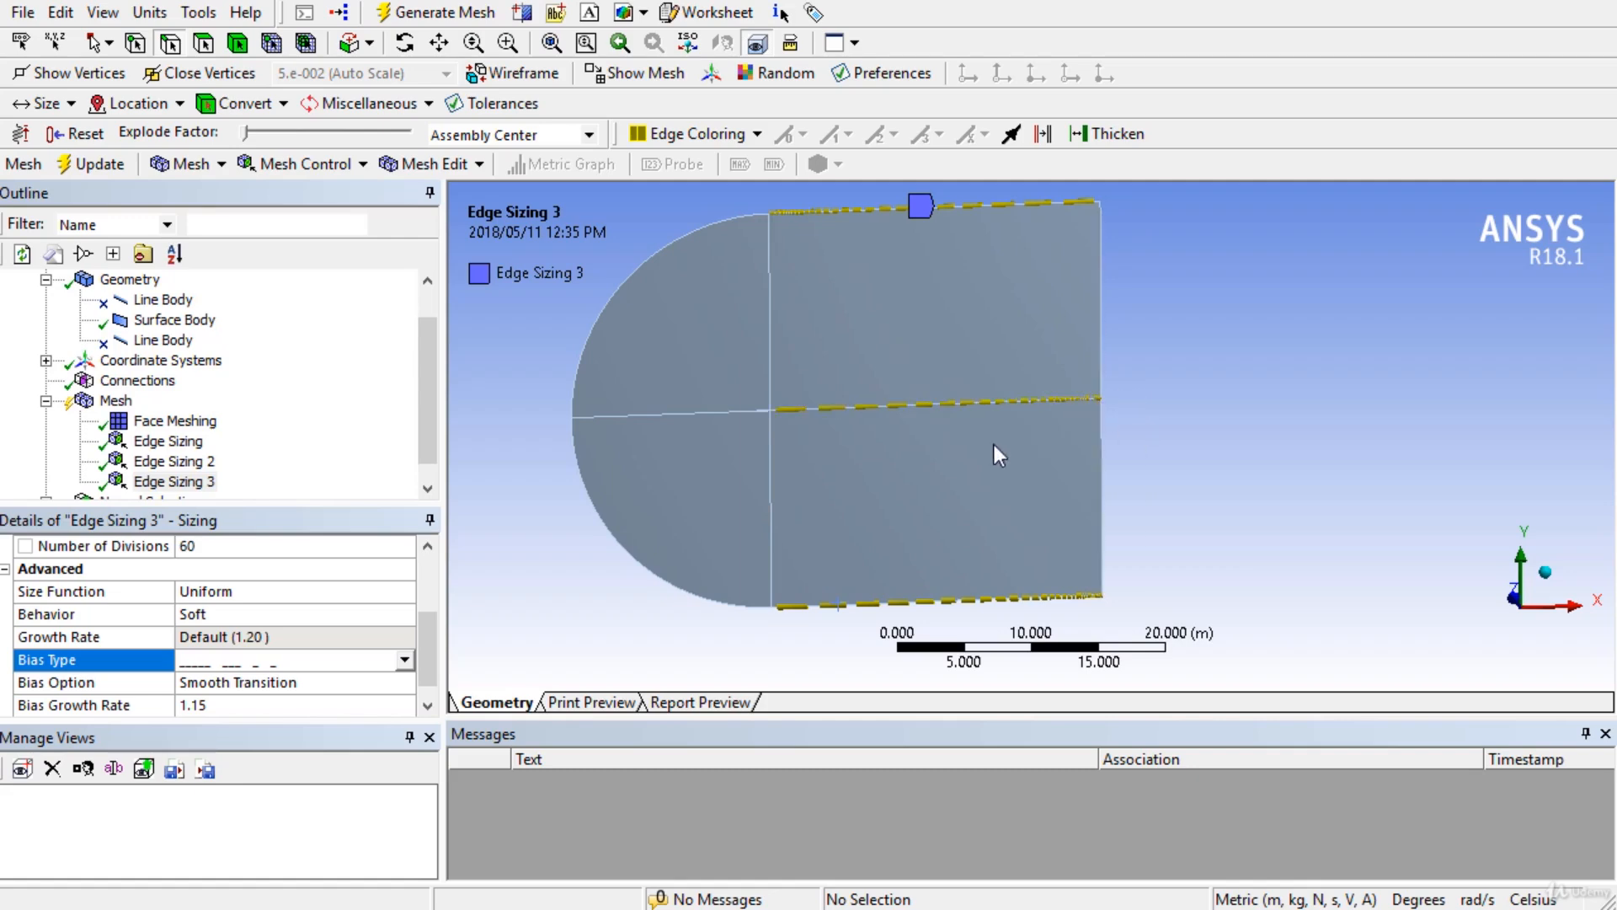
ctrl+middle_drag(994, 443, 999, 456)
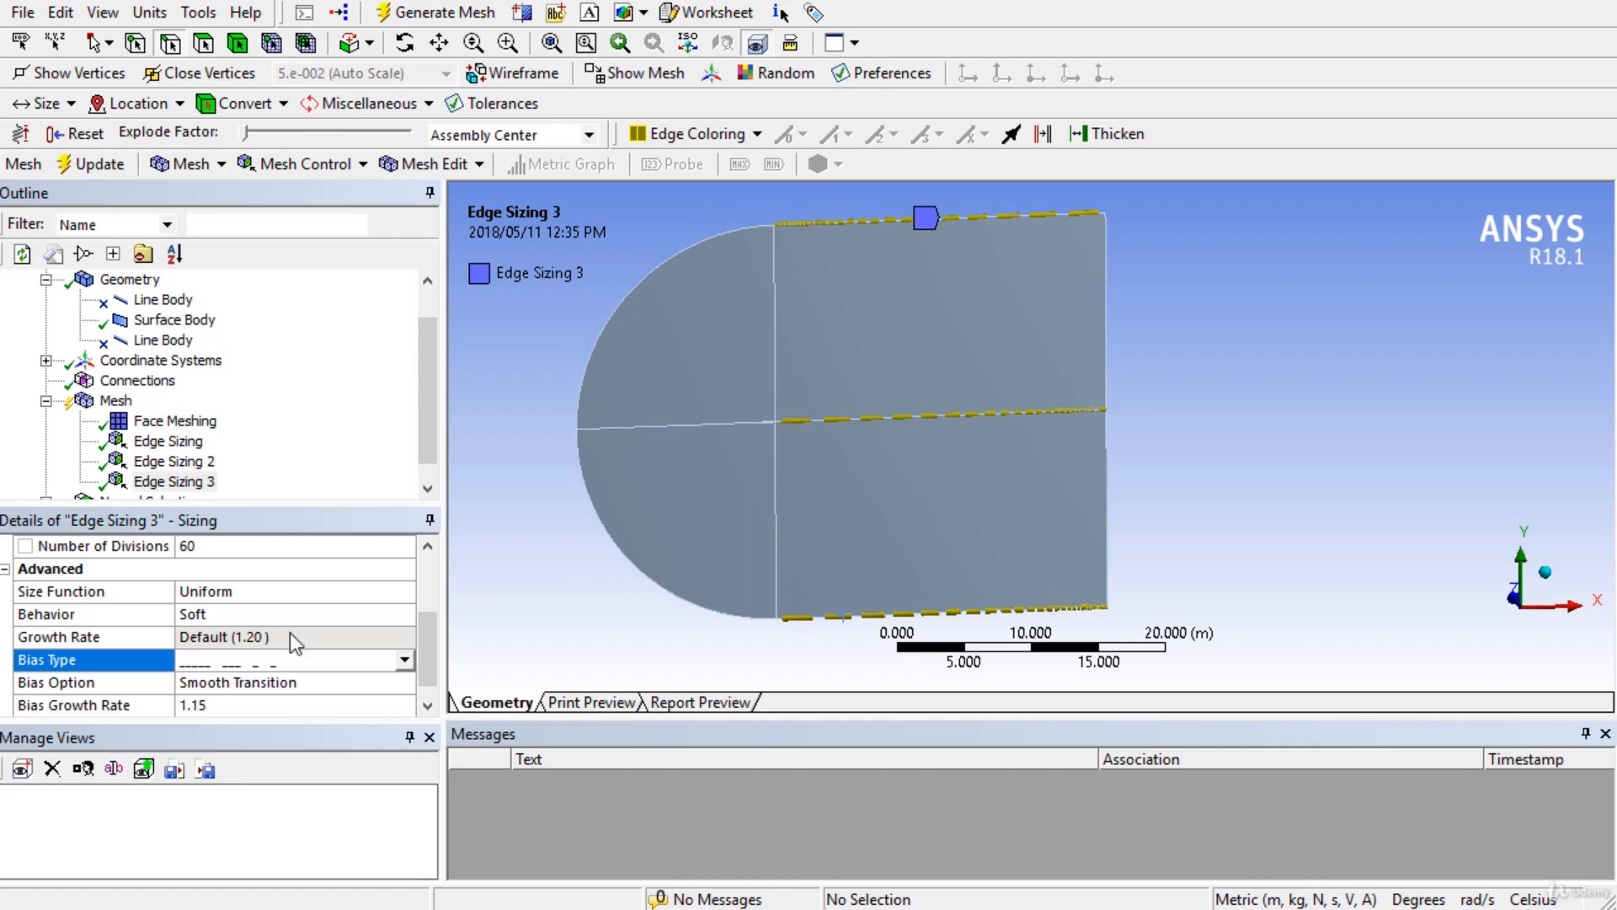
click(405, 661)
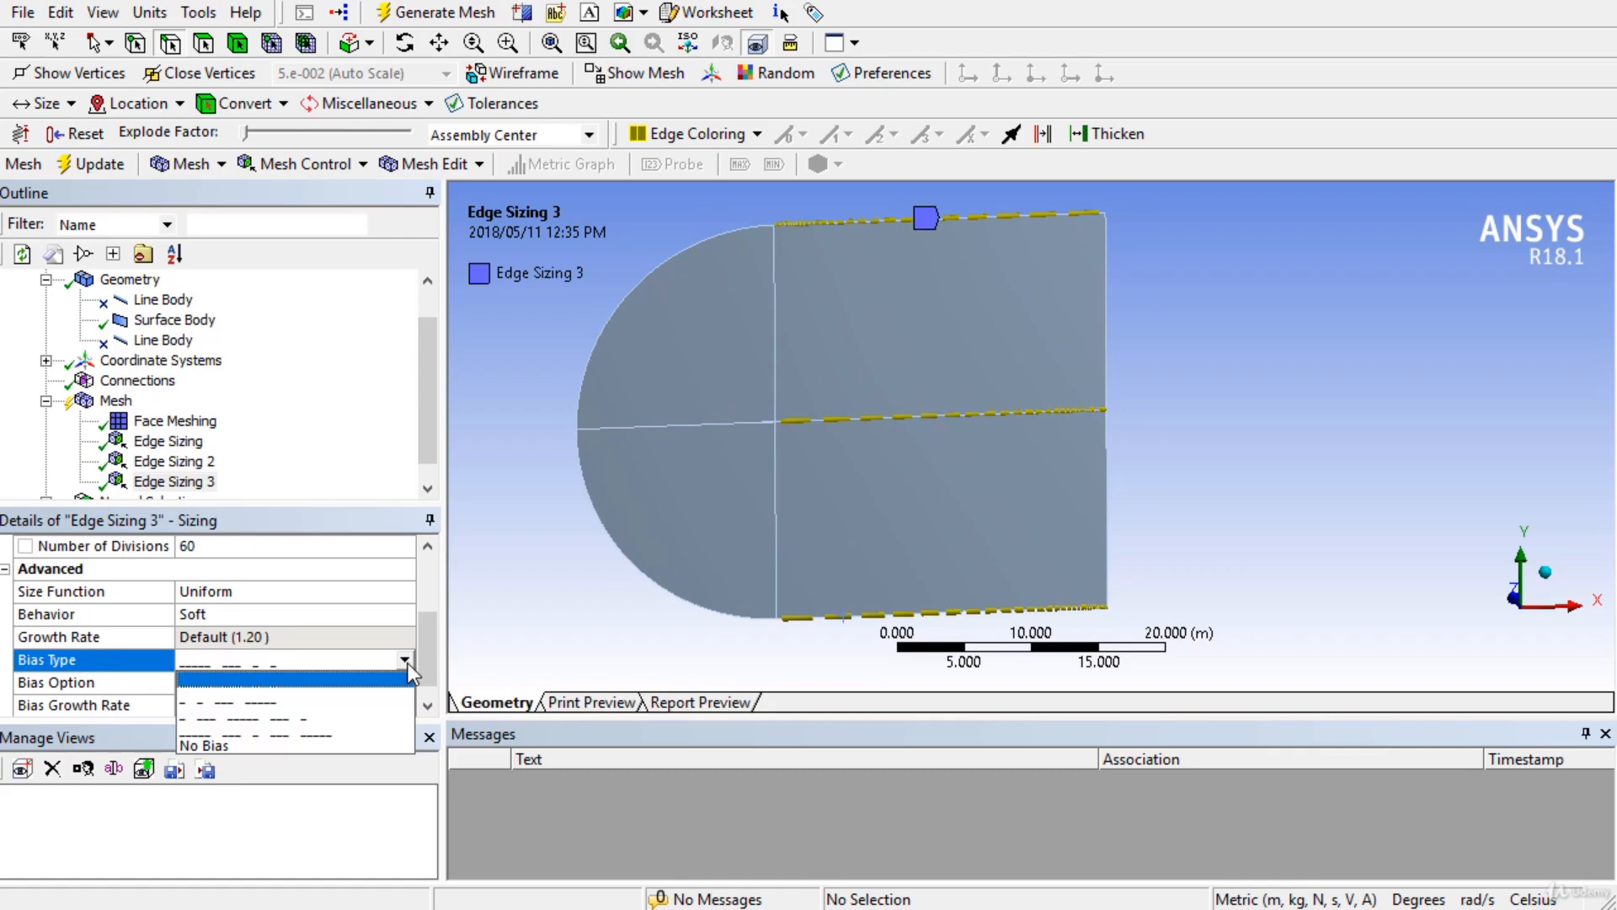
Set Edge Sizing 3's bias type to Smooth Transition with growth rate 1.15.
click(235, 701)
scroll(811, 433, up, 5)
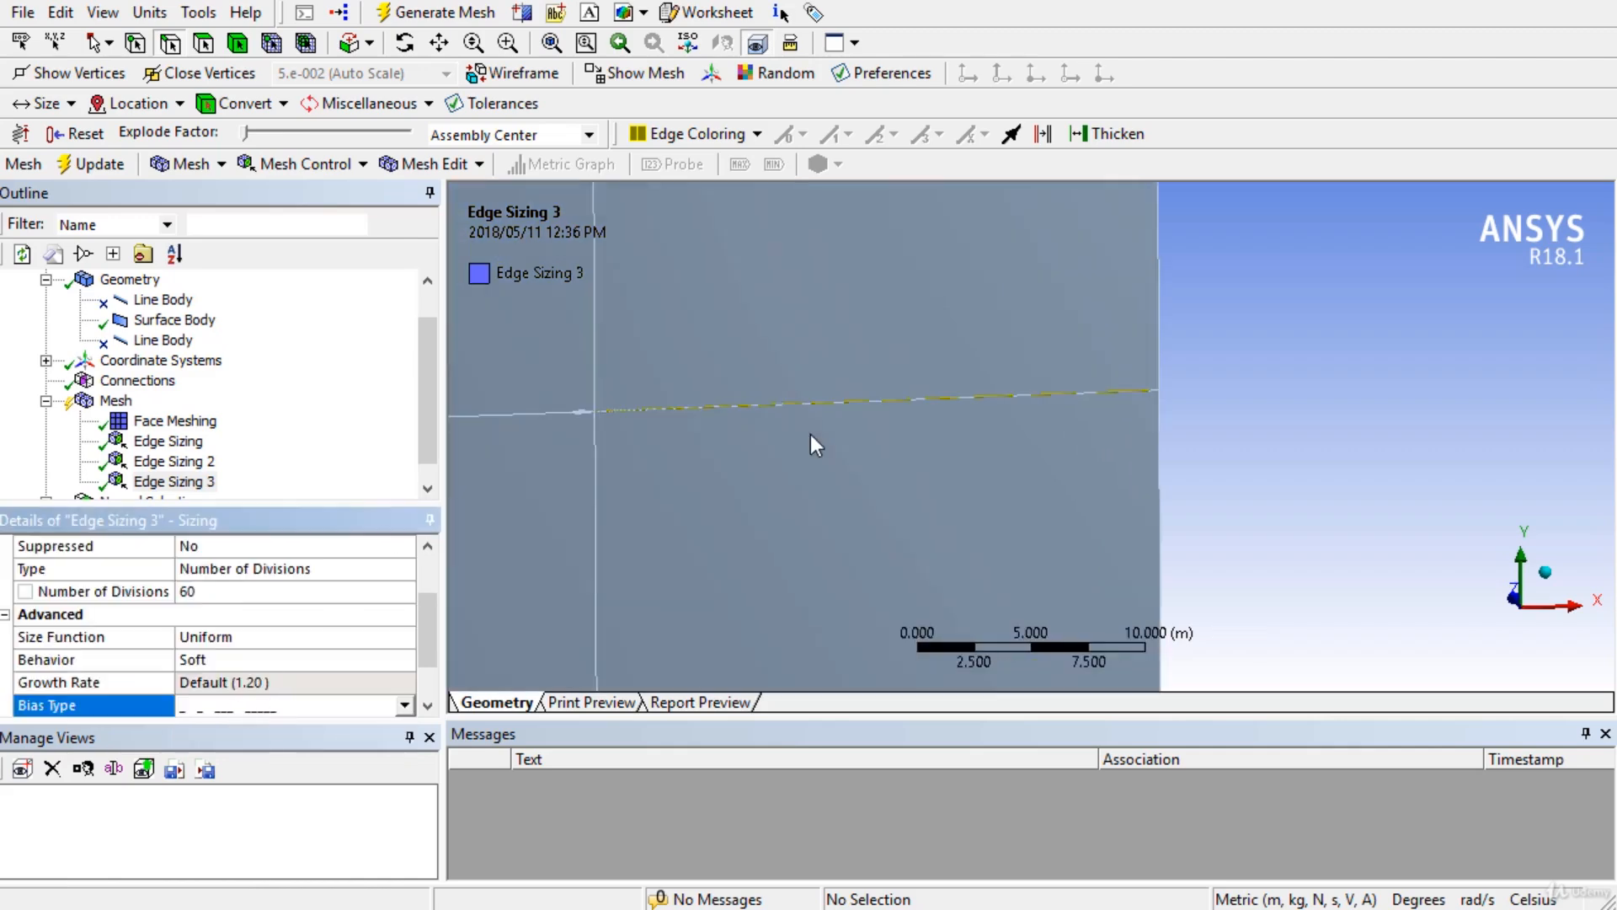
scroll(782, 463, up, 1)
ctrl+middle_drag(745, 465, 1368, 701)
scroll(1023, 584, down, 7)
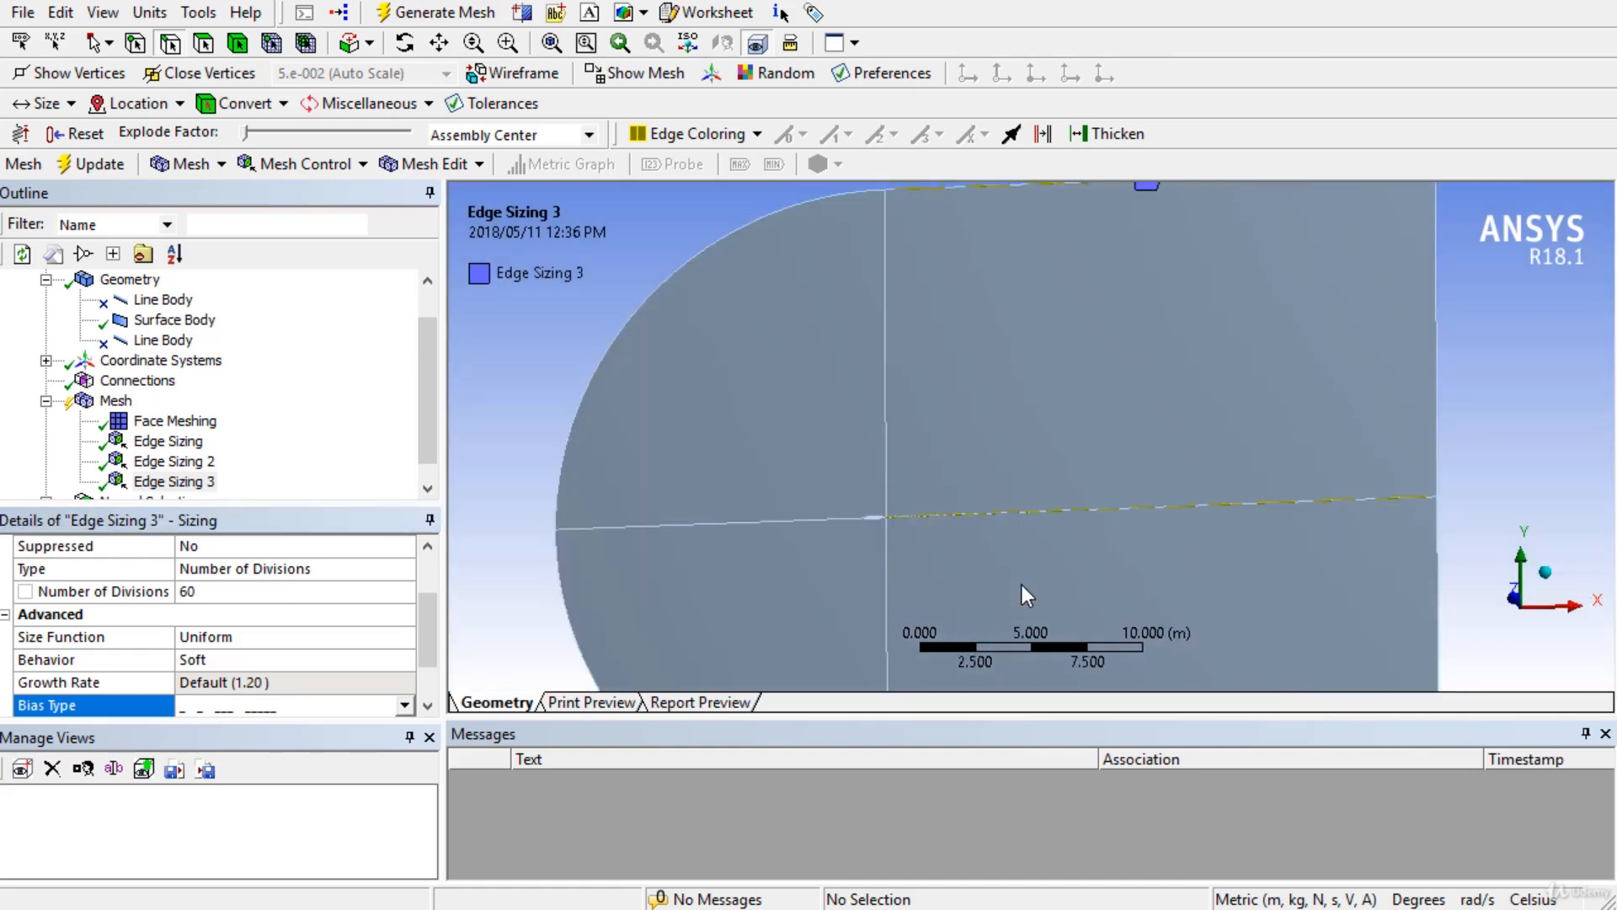
scroll(935, 470, up, 5)
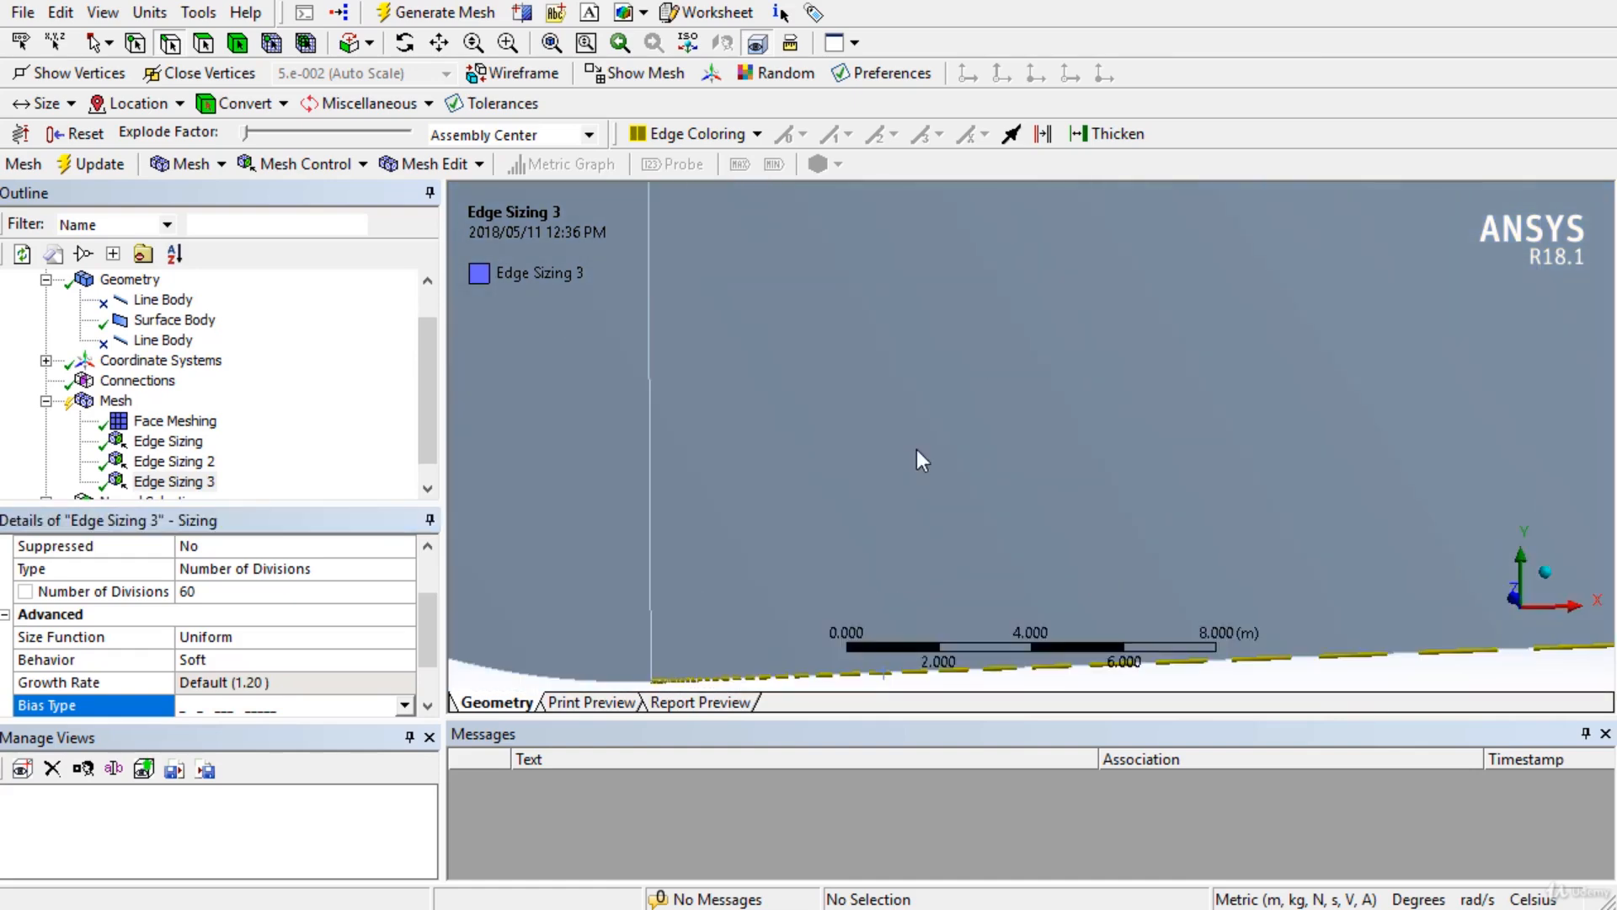
scroll(918, 452, down, 2)
scroll(917, 451, down, 2)
ctrl+middle_drag(926, 414, 935, 646)
scroll(933, 626, up, 6)
ctrl+middle_drag(870, 479, 958, 801)
scroll(829, 478, up, 1)
scroll(909, 483, up, 5)
scroll(282, 625, down, 1)
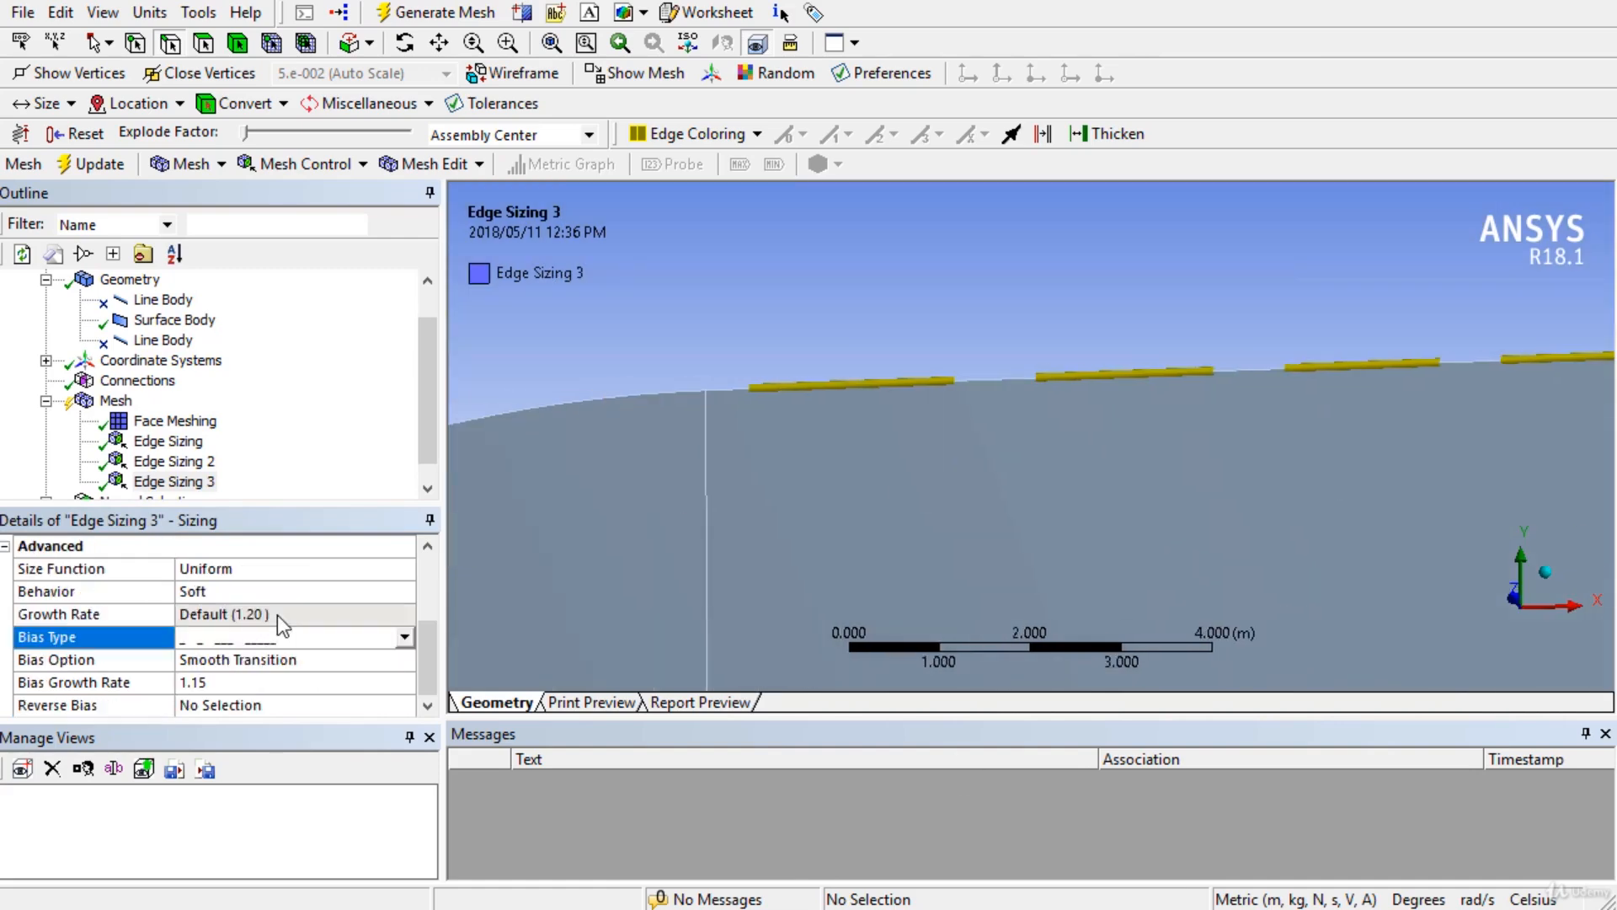
Reverse the bias direction on the domain's top edge in Edge Sizing 3.
click(210, 706)
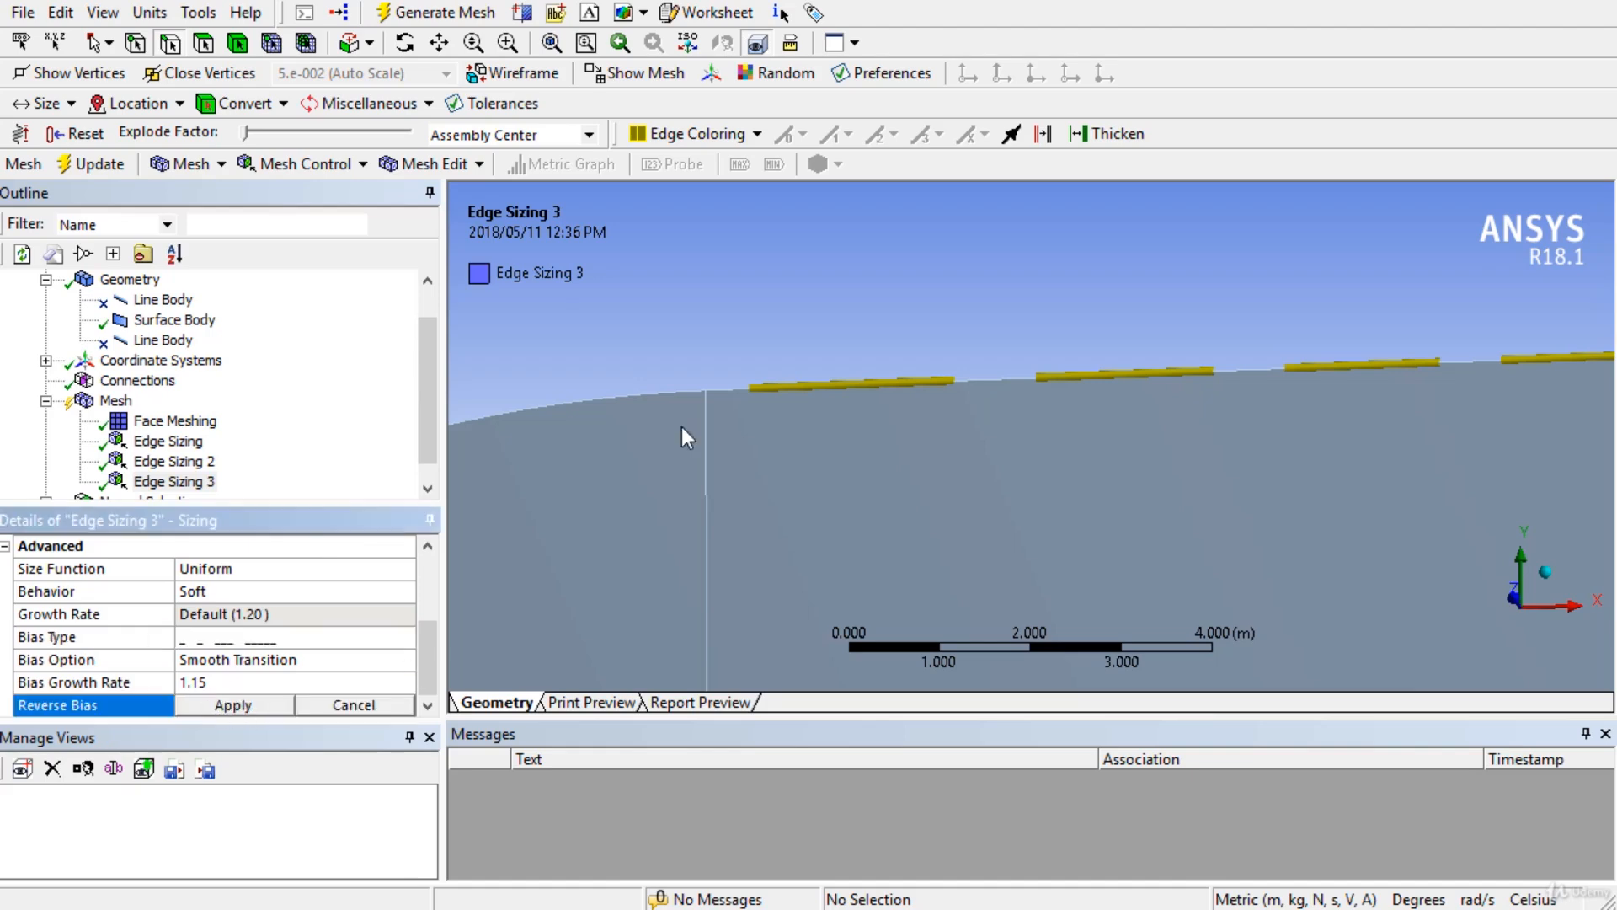
click(775, 389)
click(270, 706)
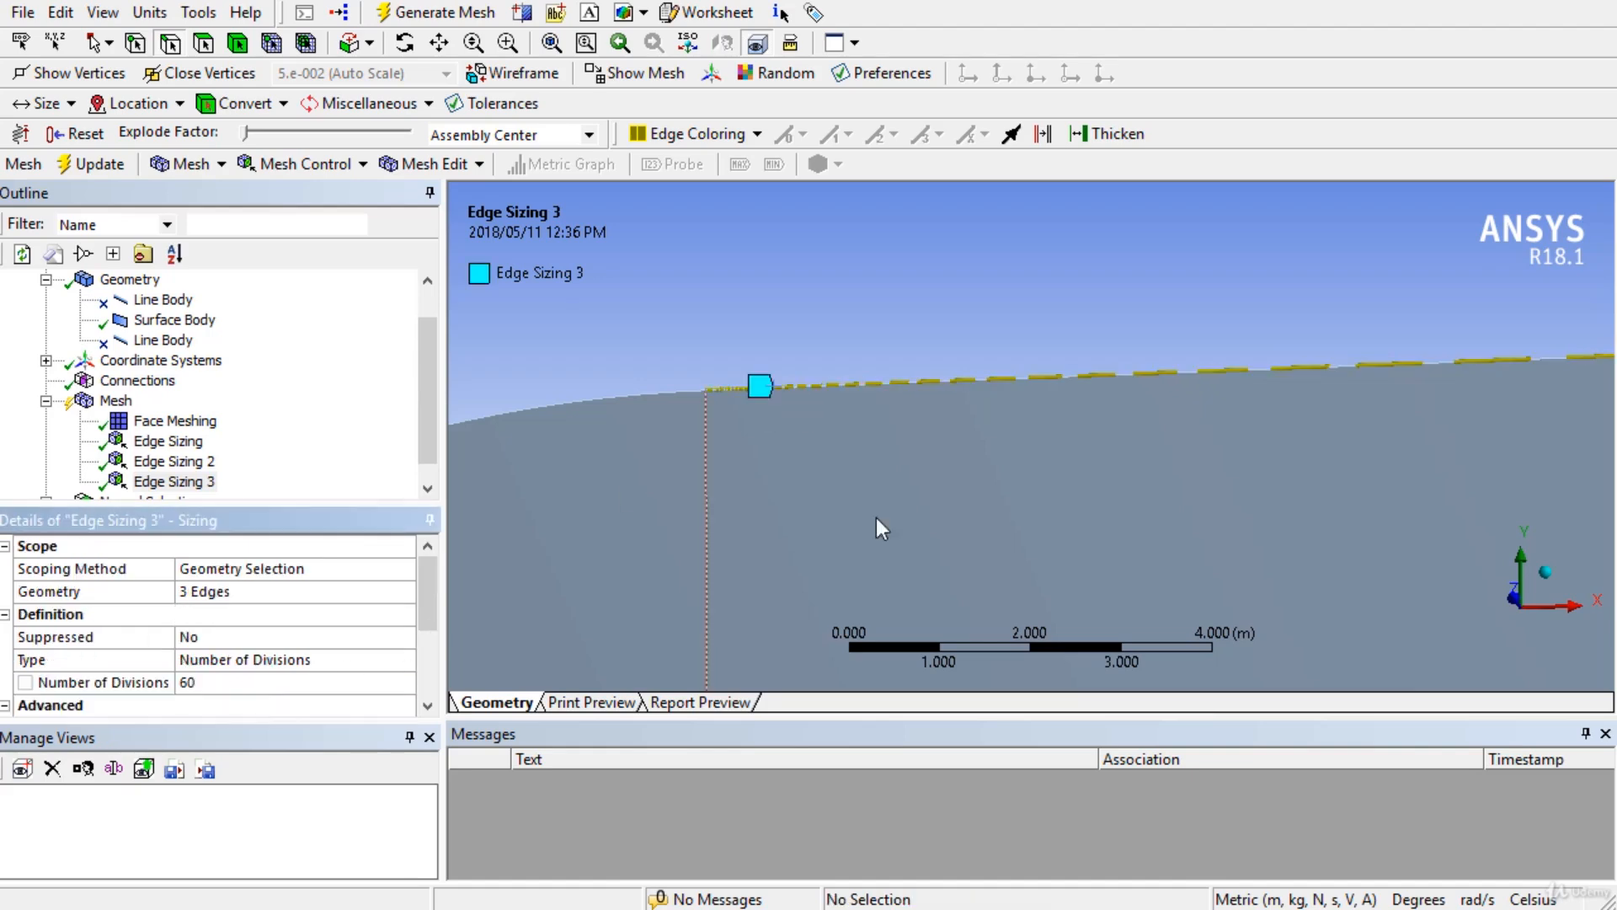
scroll(924, 512, down, 3)
scroll(925, 511, down, 4)
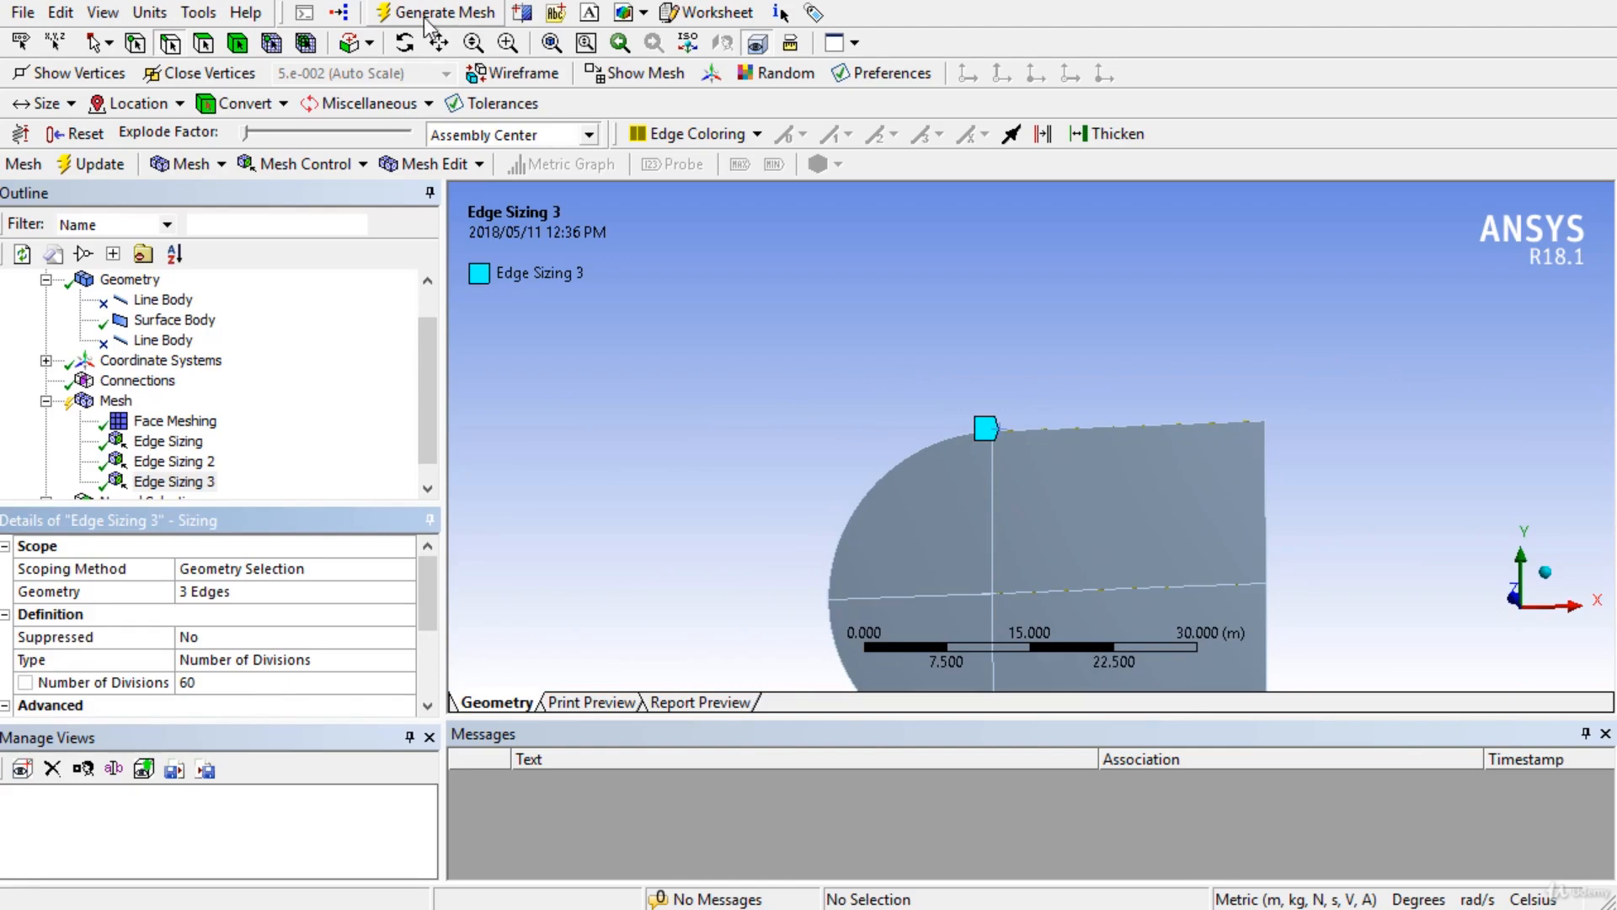
Generate the mesh with the new edge sizings and display the quad C-mesh around the airfoil.
click(95, 165)
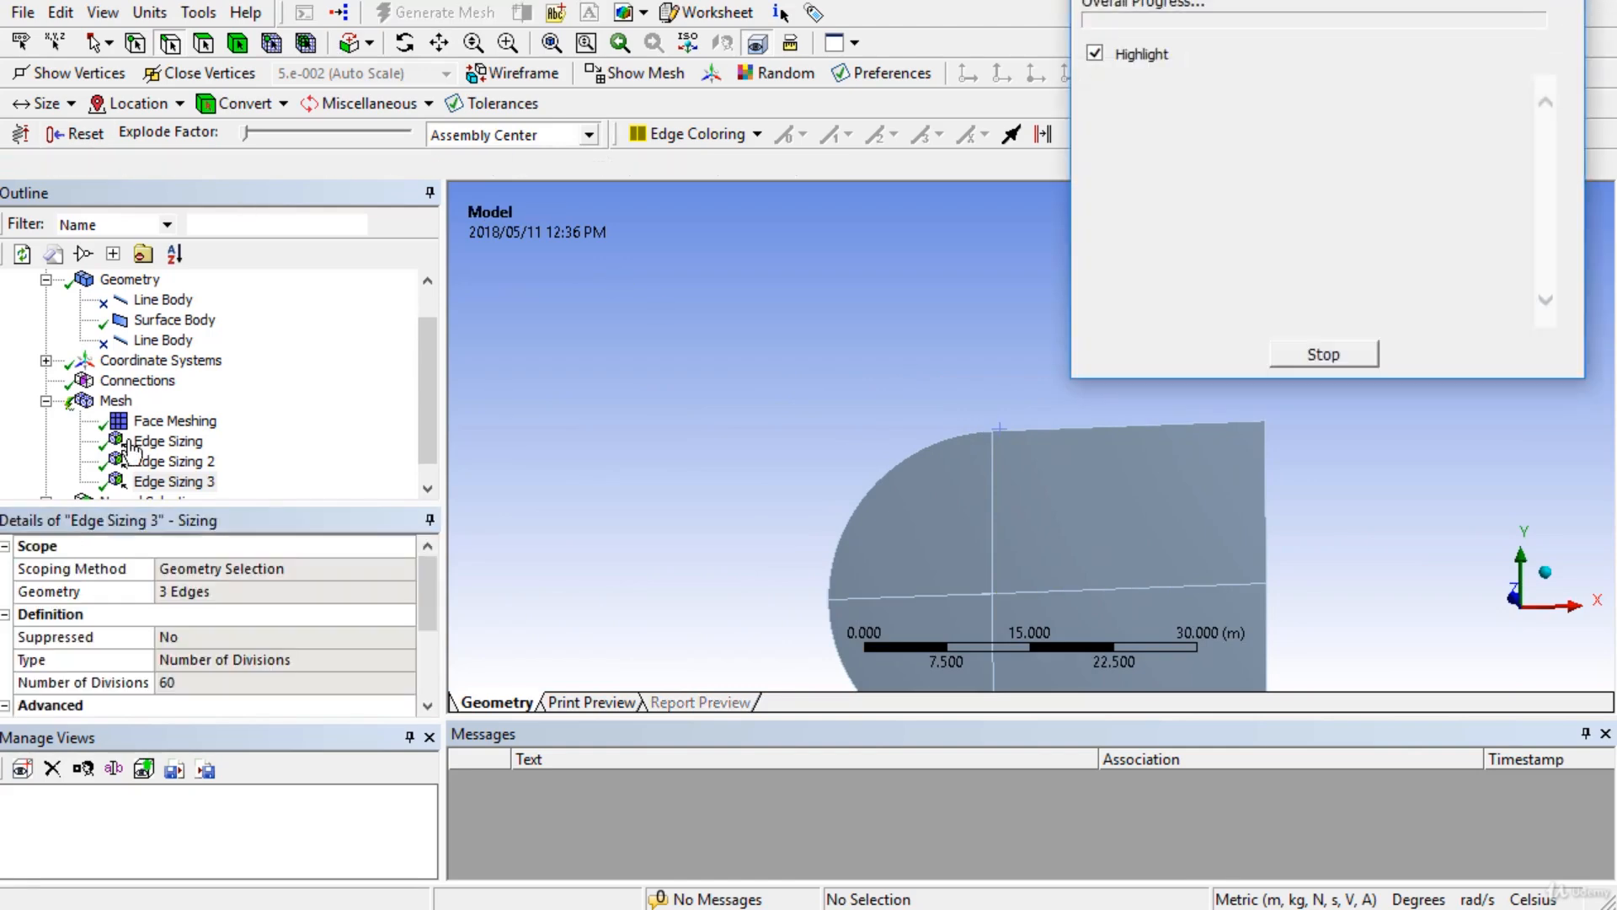
click(113, 402)
scroll(665, 440, up, 4)
ctrl+middle_drag(815, 455, 774, 295)
scroll(770, 396, up, 2)
scroll(770, 398, down, 5)
mouse_move(669, 341)
middle_down()
mouse_move(640, 318)
mouse_move(675, 338)
middle_up()
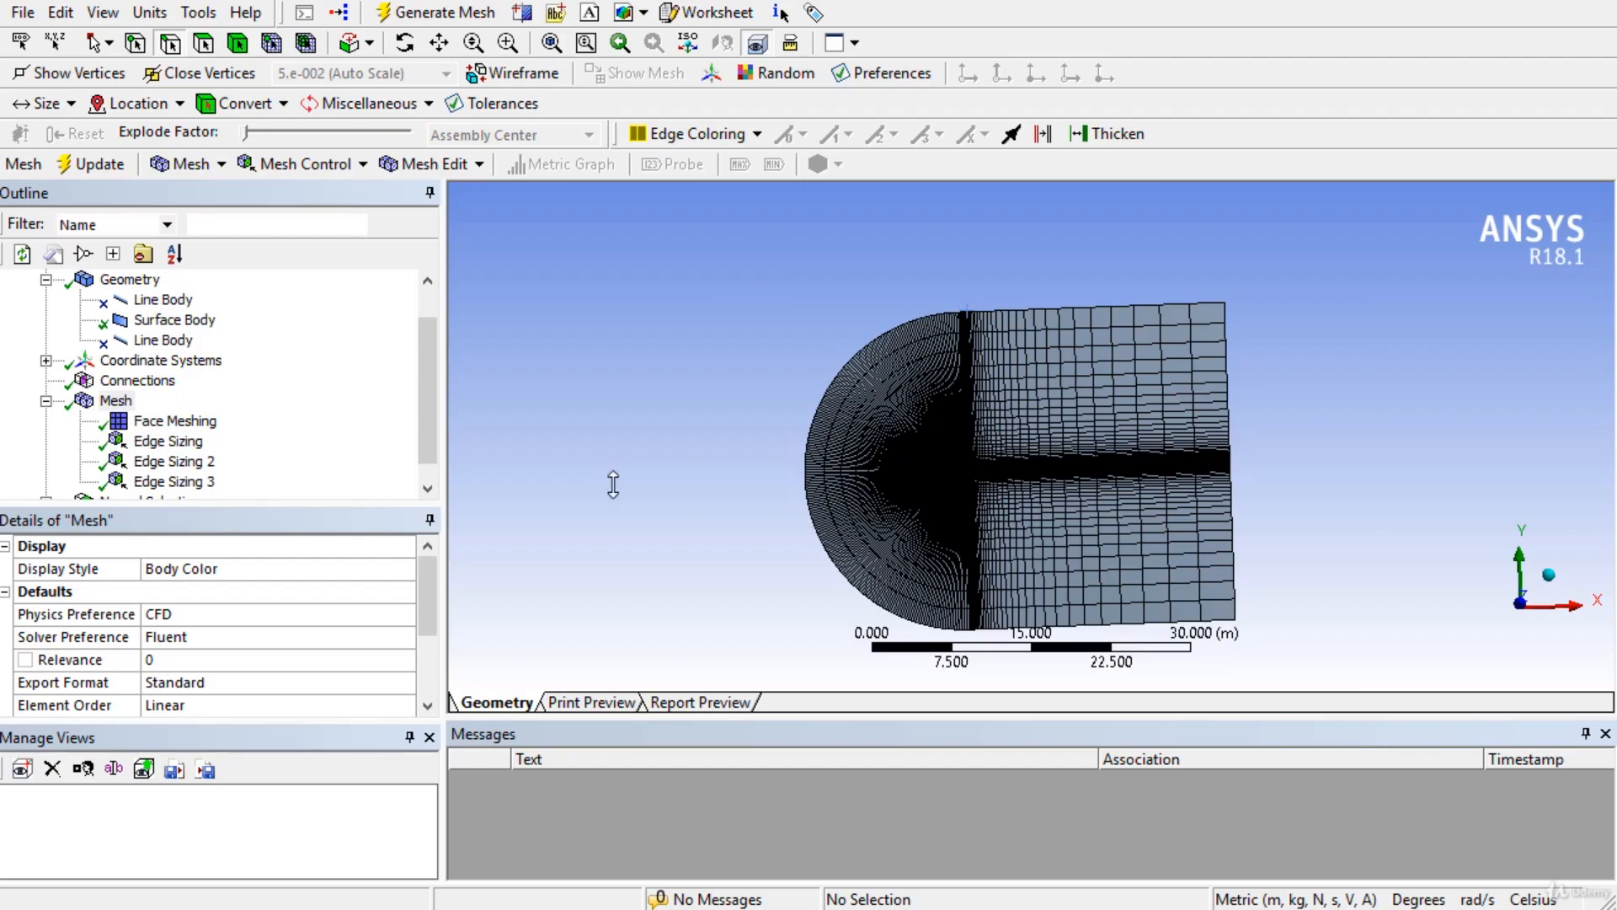
scroll(746, 363, up, 6)
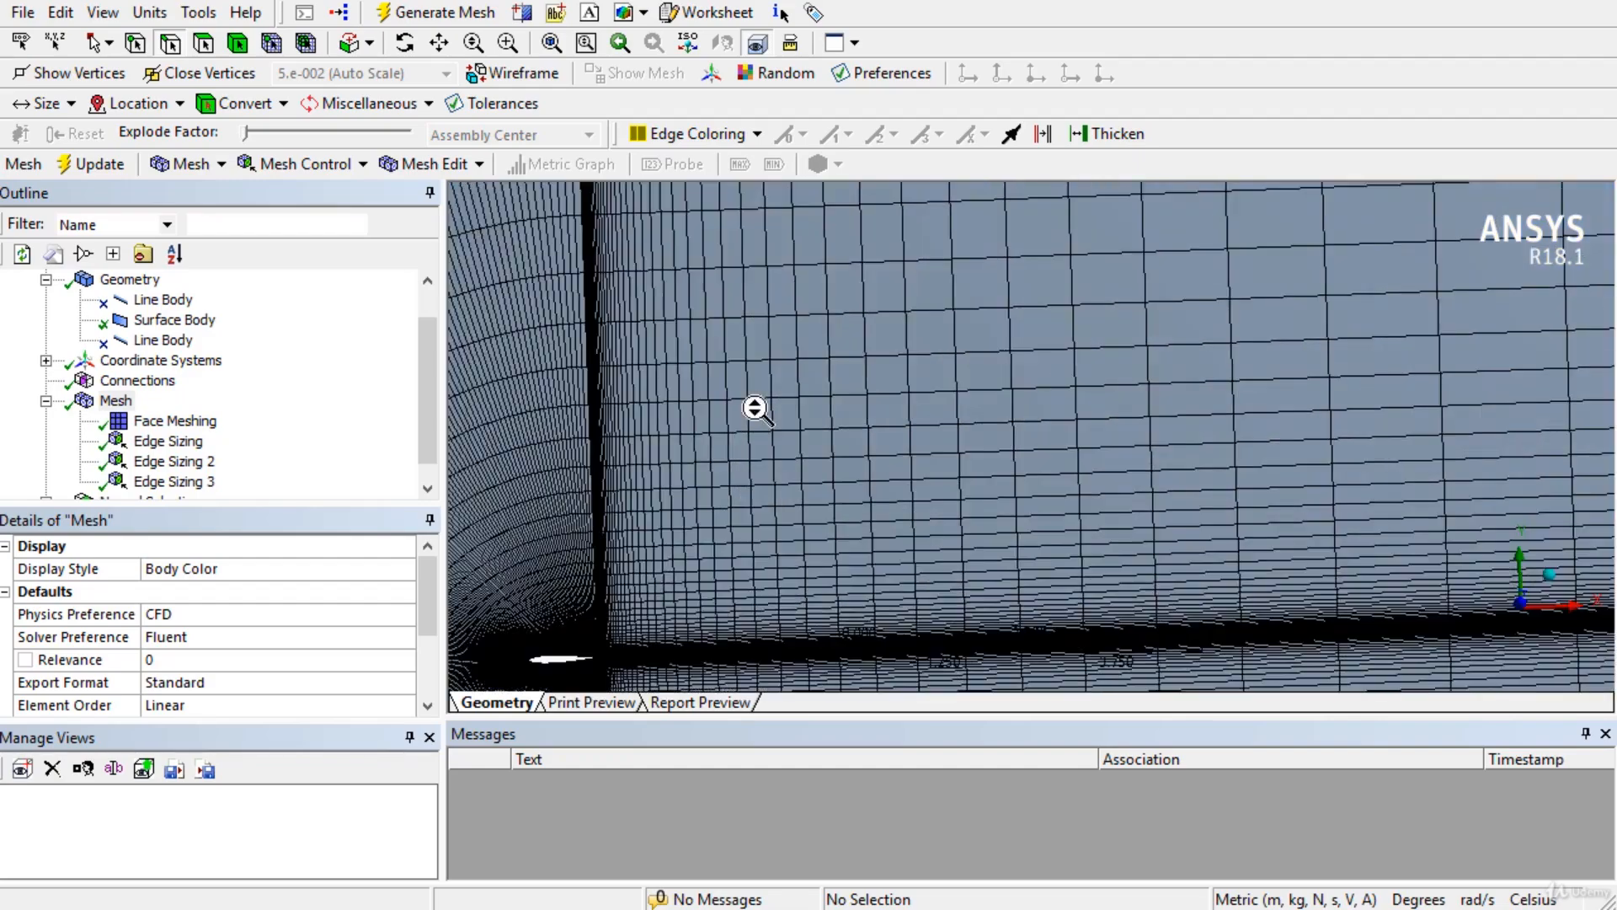
ctrl+middle_drag(1405, 195, 1466, 181)
scroll(1075, 472, up, 6)
ctrl+middle_drag(1182, 458, 687, 463)
scroll(893, 478, up, 5)
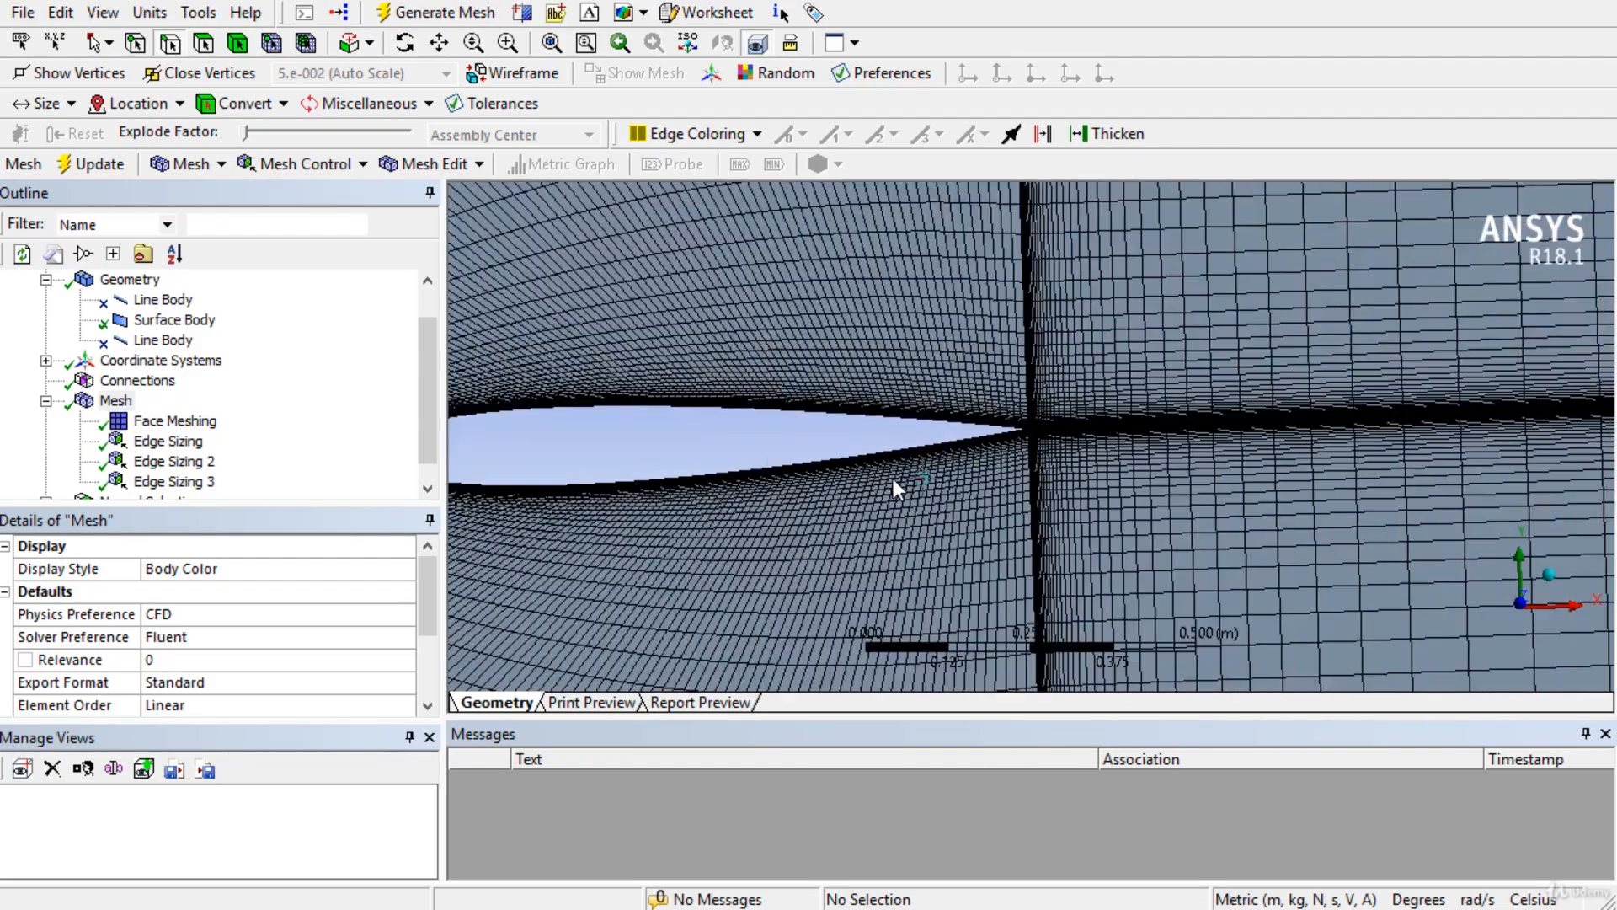
scroll(895, 477, up, 8)
ctrl+middle_drag(937, 527, 1171, 426)
scroll(899, 433, up, 3)
ctrl+middle_drag(899, 433, 912, 470)
scroll(912, 471, up, 2)
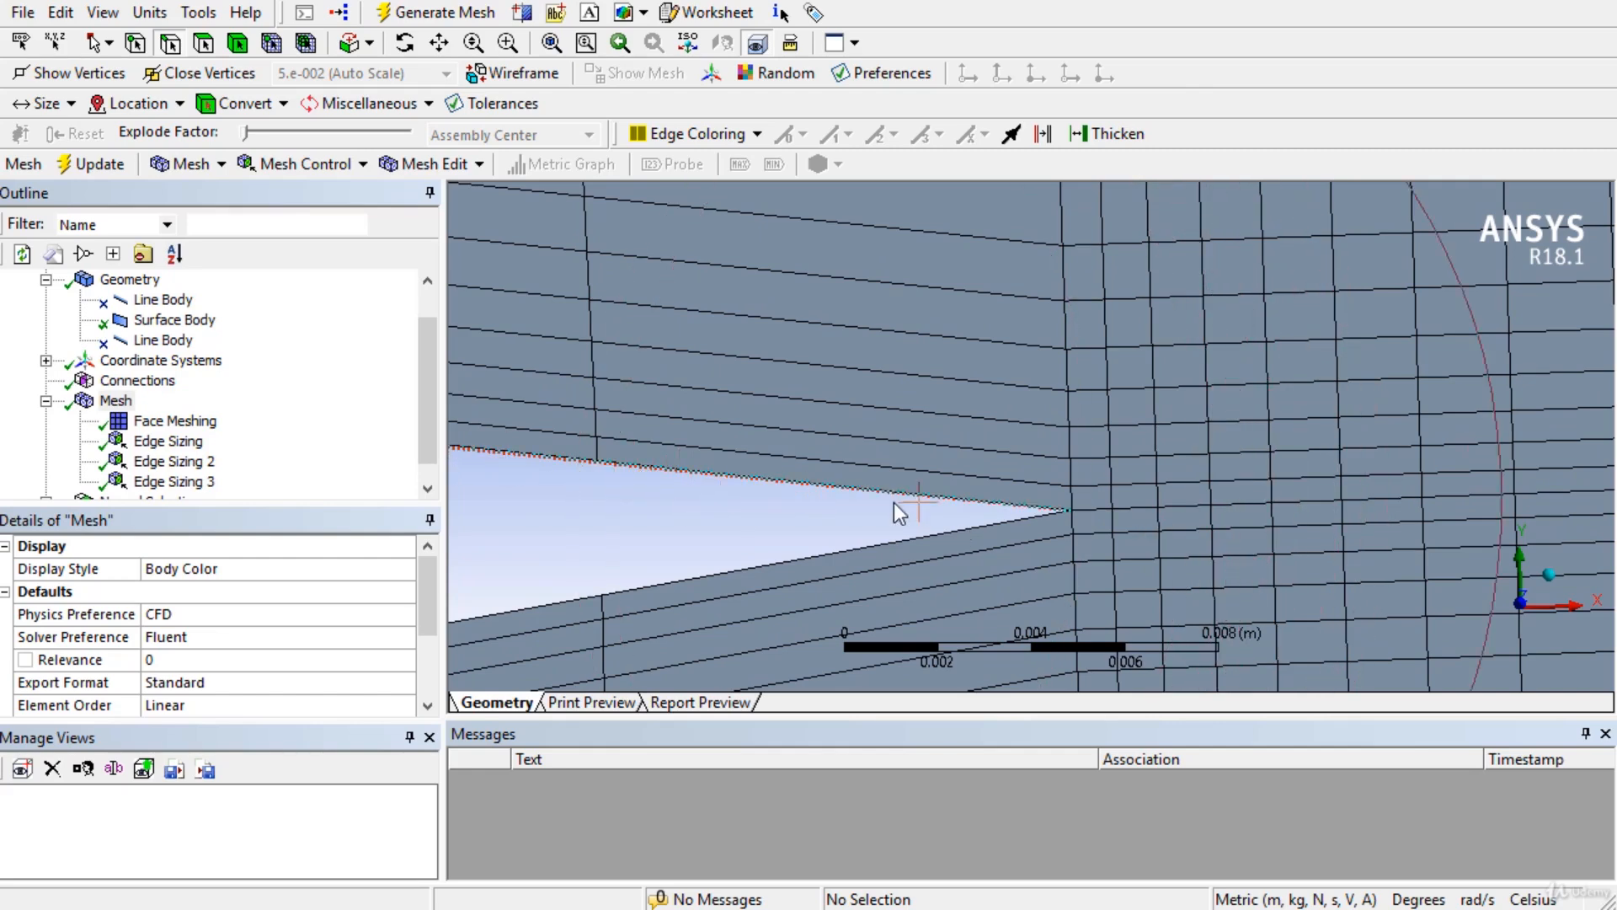
scroll(866, 487, down, 2)
scroll(866, 487, down, 4)
ctrl+middle_drag(883, 488, 1101, 528)
scroll(863, 503, up, 4)
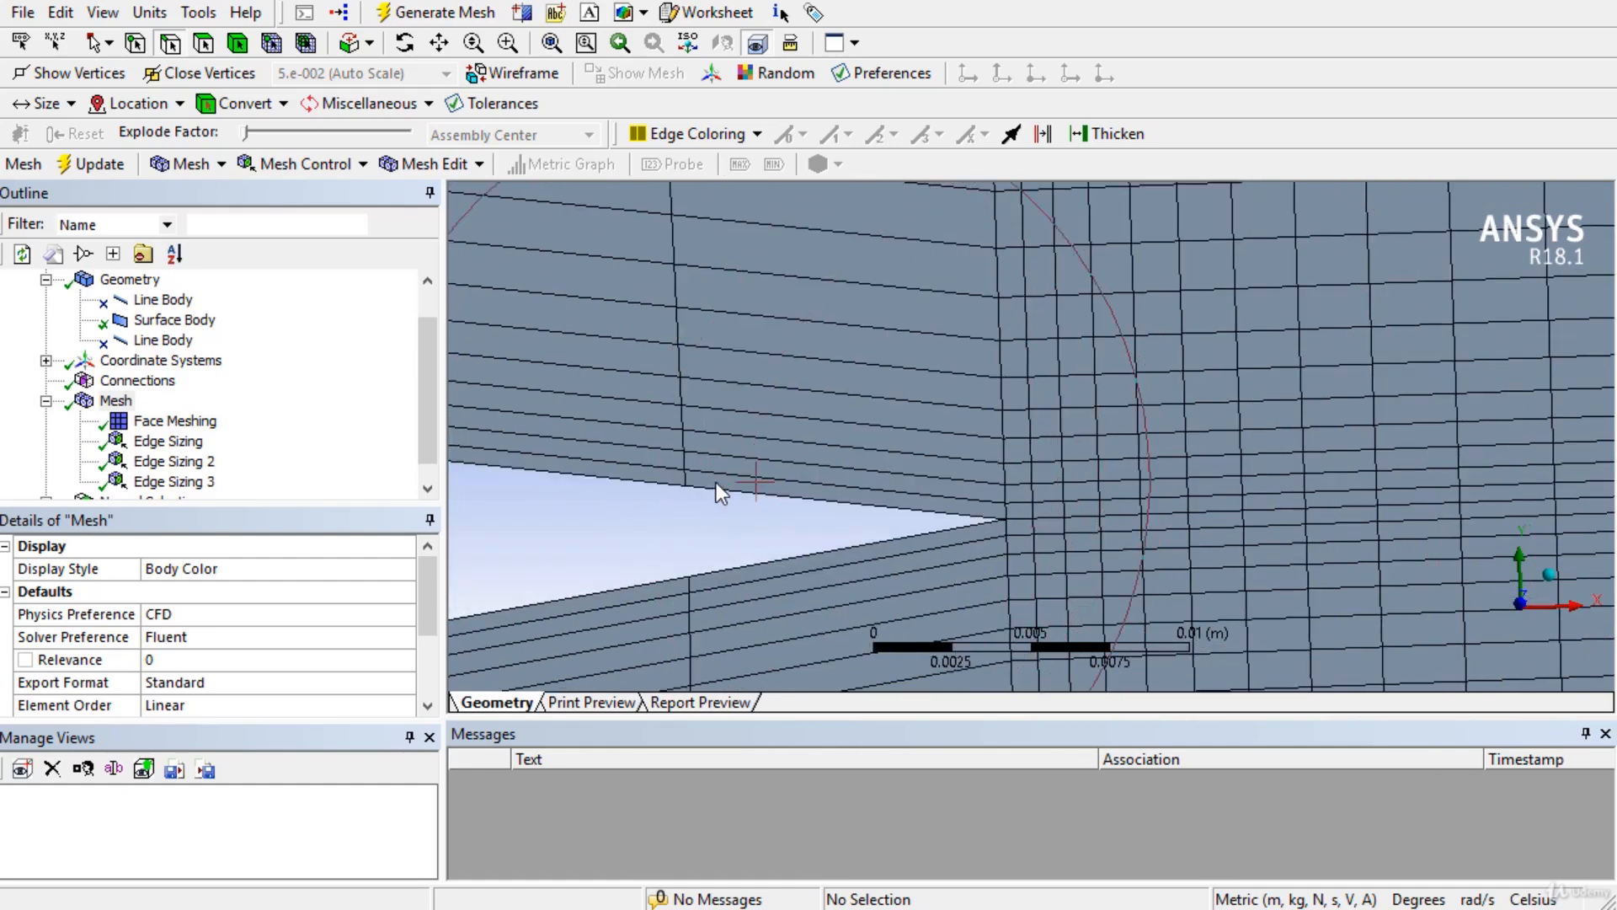
scroll(1020, 539, up, 2)
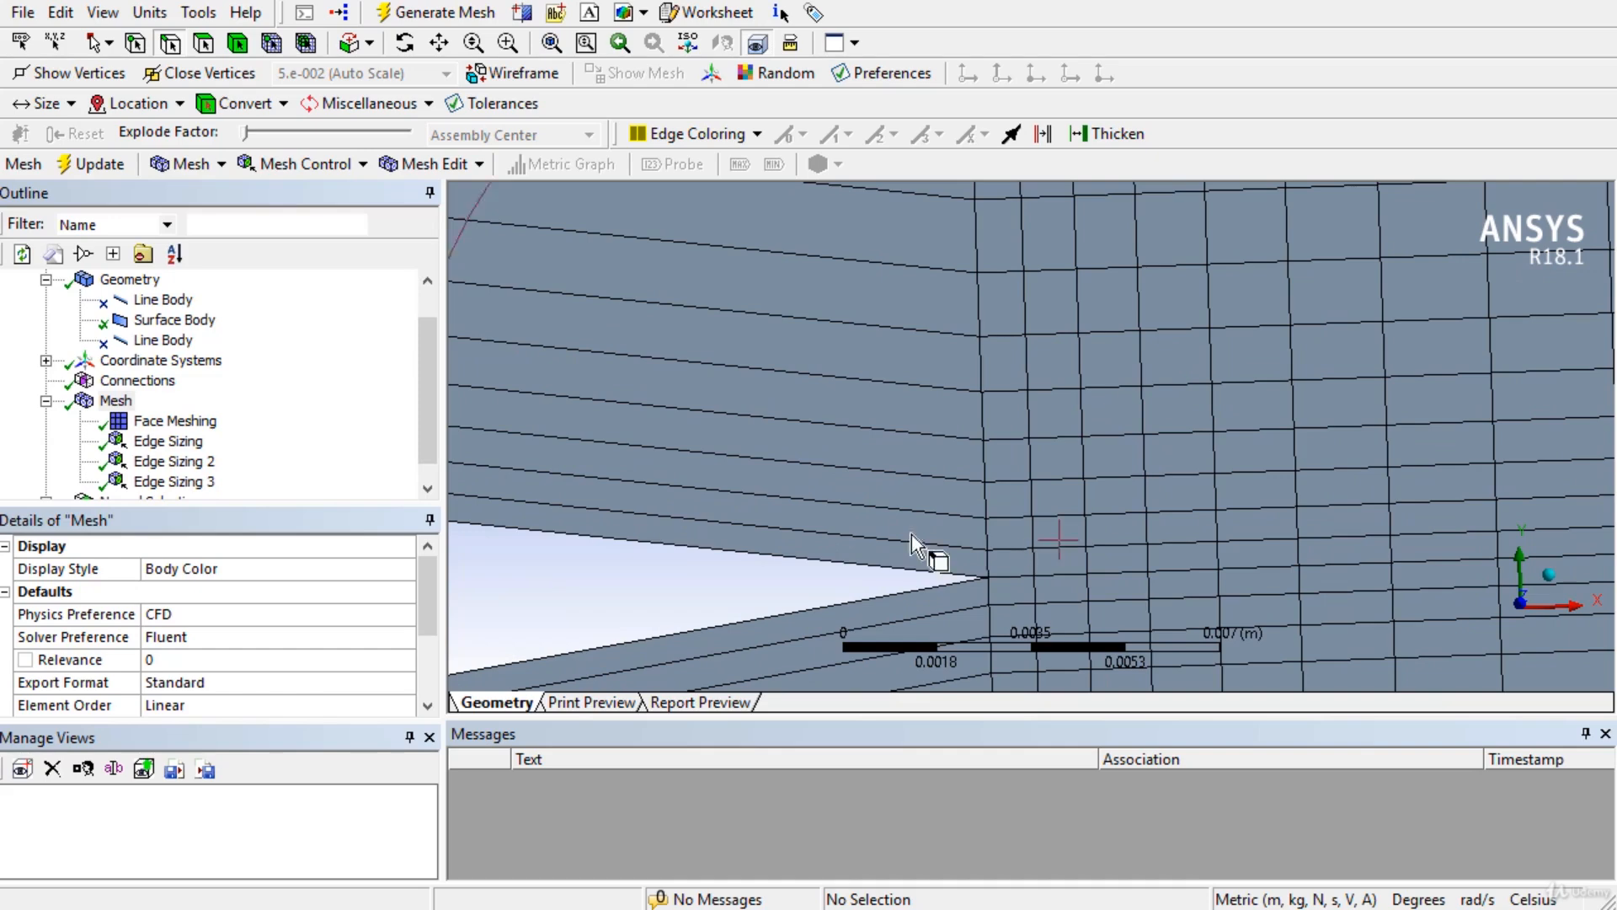
scroll(199, 650, down, 1)
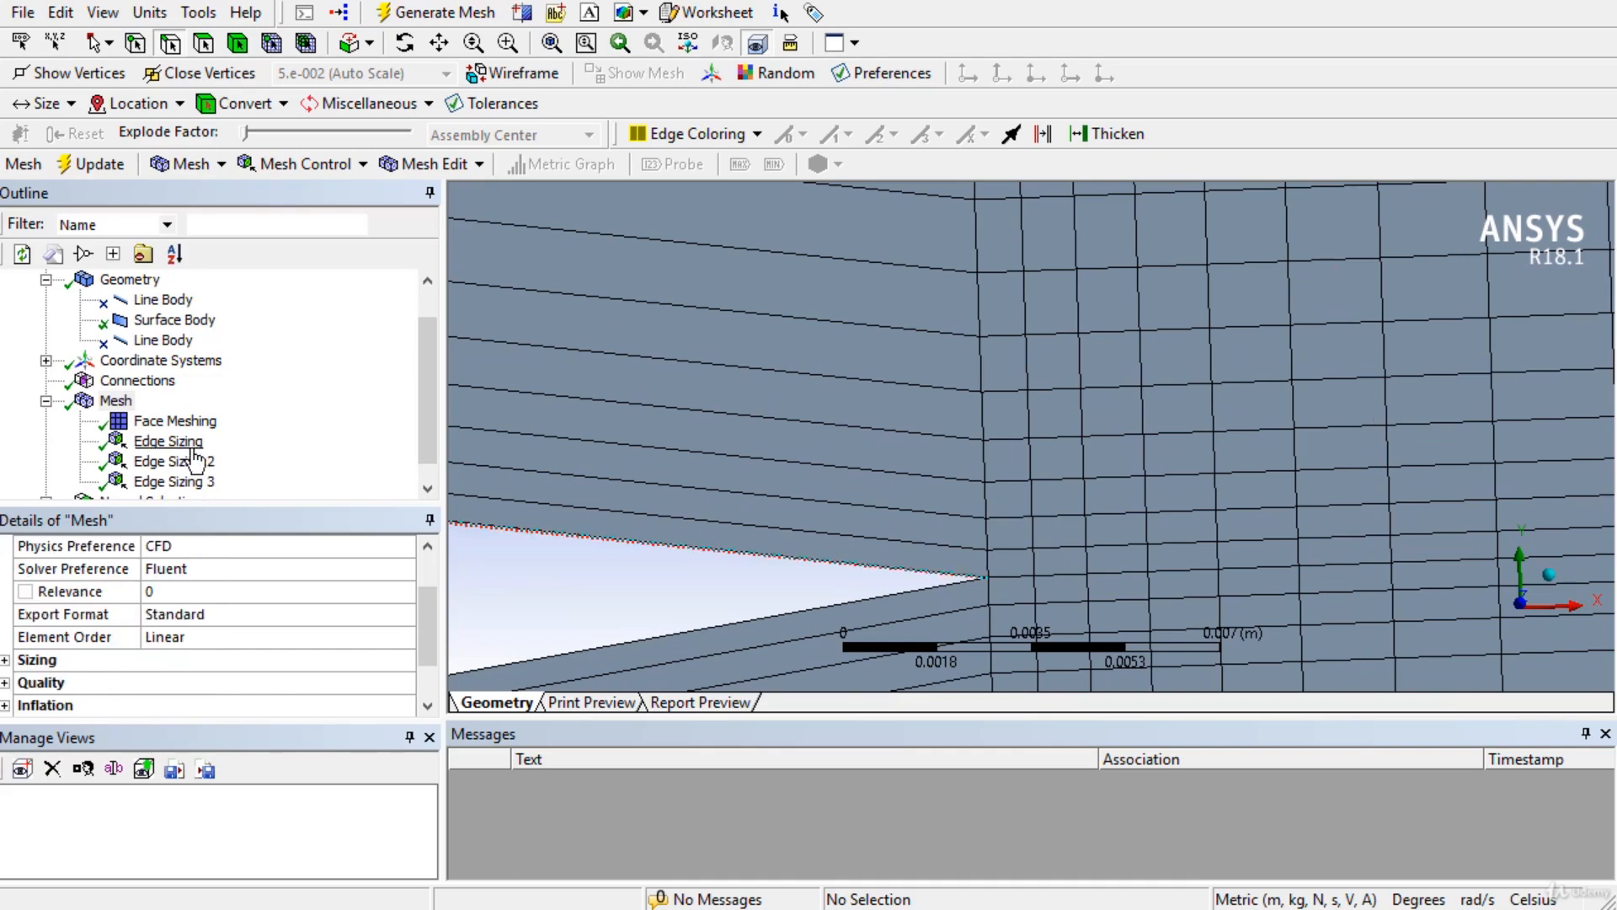
Change Edge Sizing 3's Bias Growth Rate to 1.1.
click(190, 482)
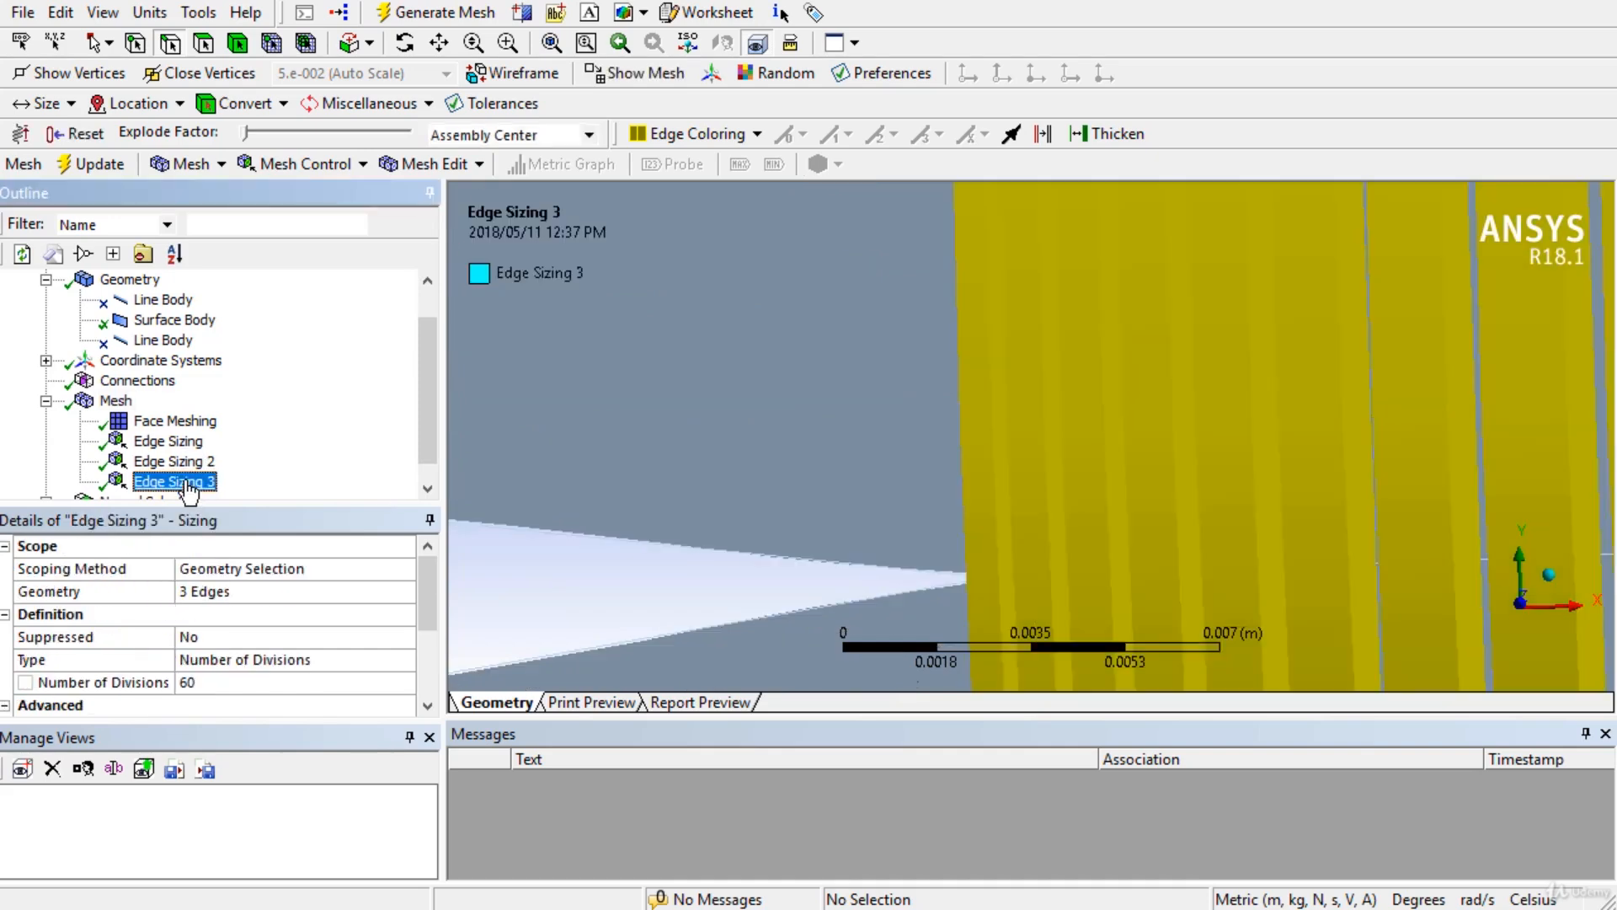
click(210, 687)
scroll(207, 670, down, 2)
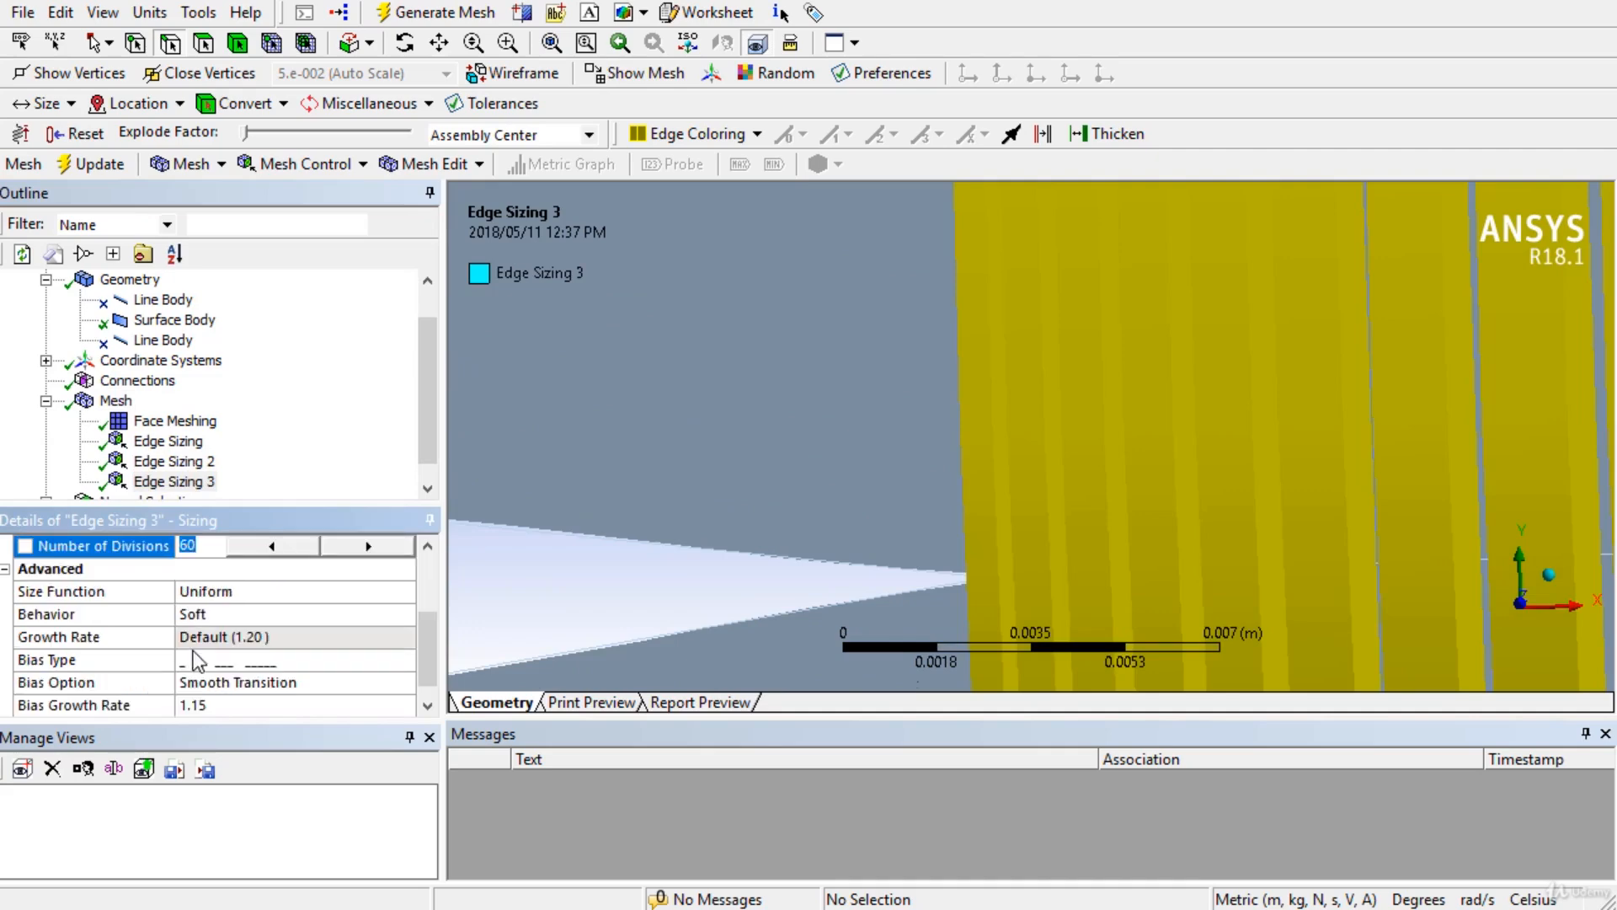
click(238, 704)
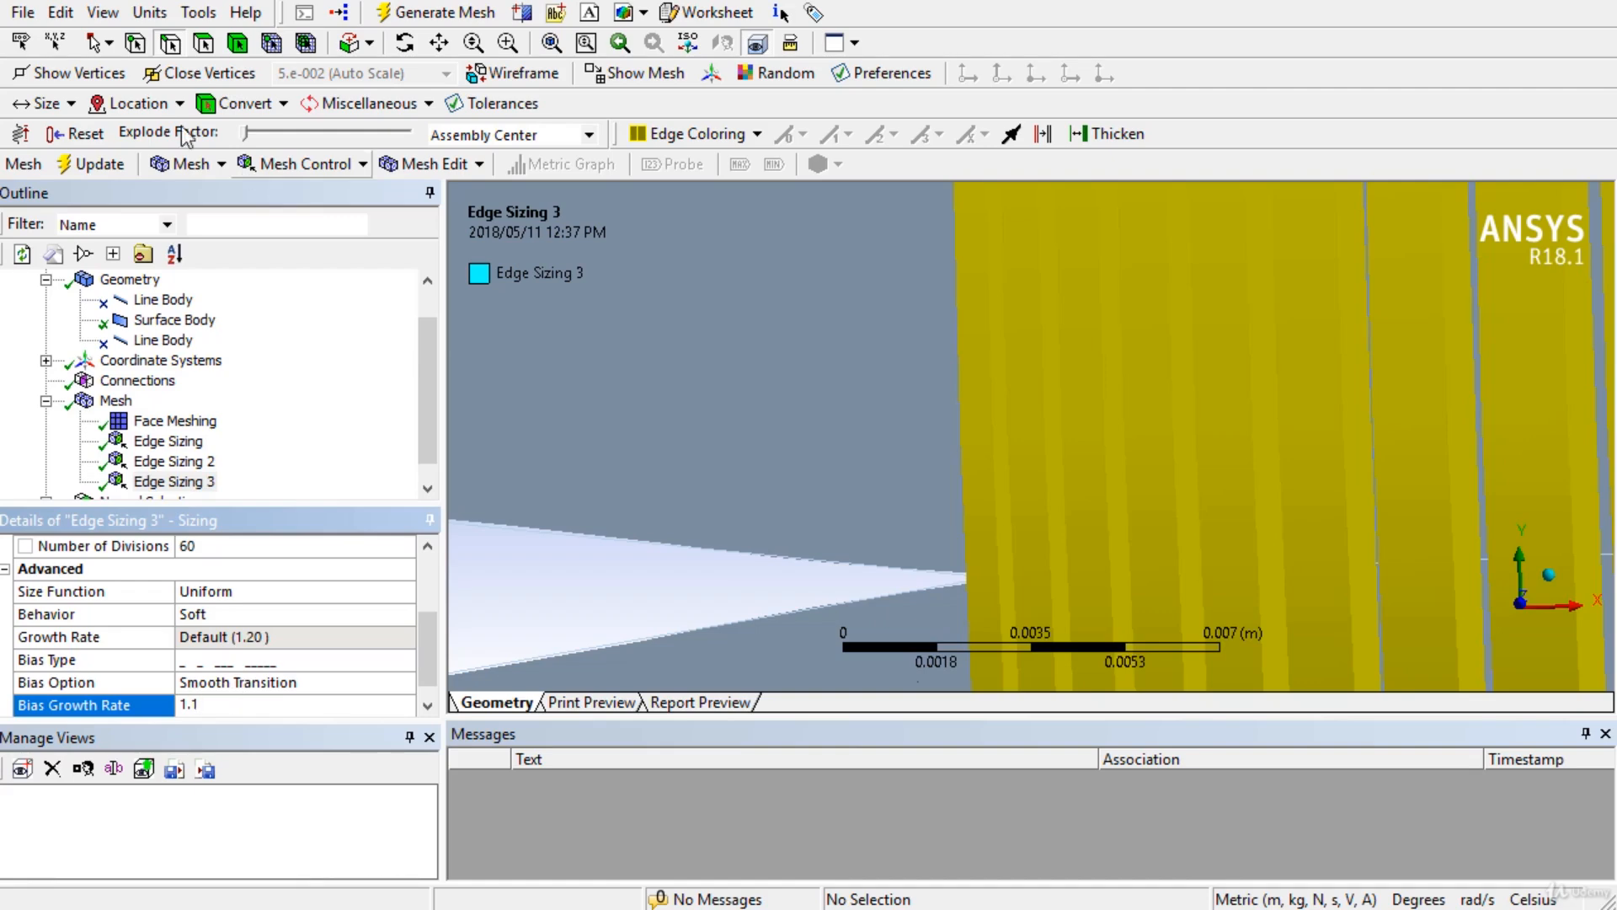
Regenerate the mesh and inspect the refined quad mesh around the airfoil and wake.
click(91, 164)
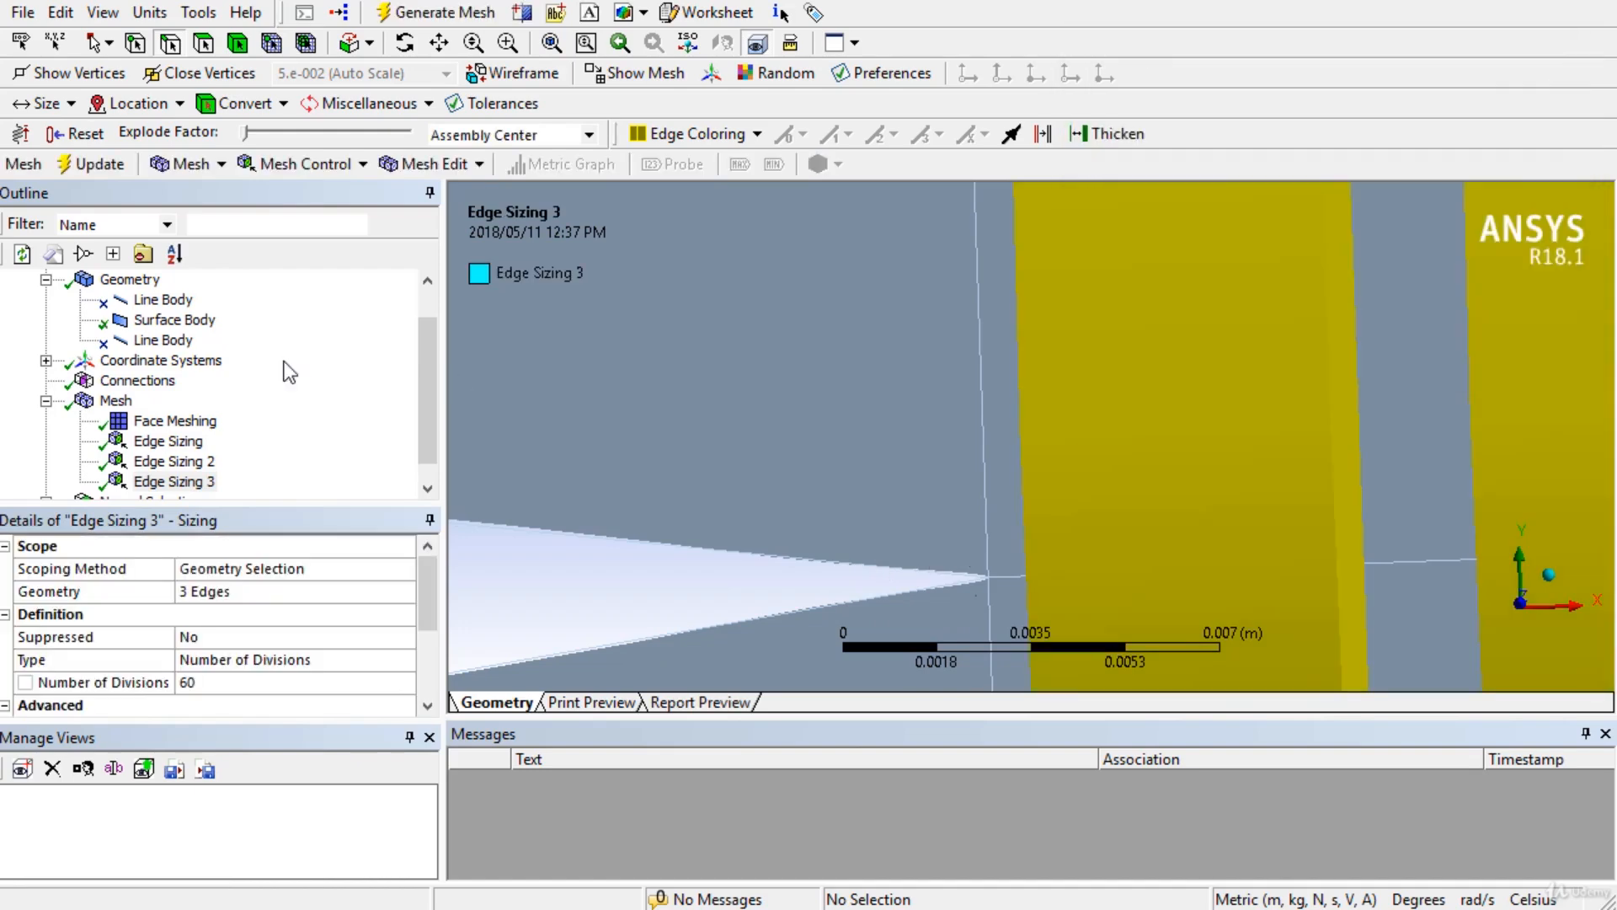
click(115, 401)
scroll(855, 460, down, 1)
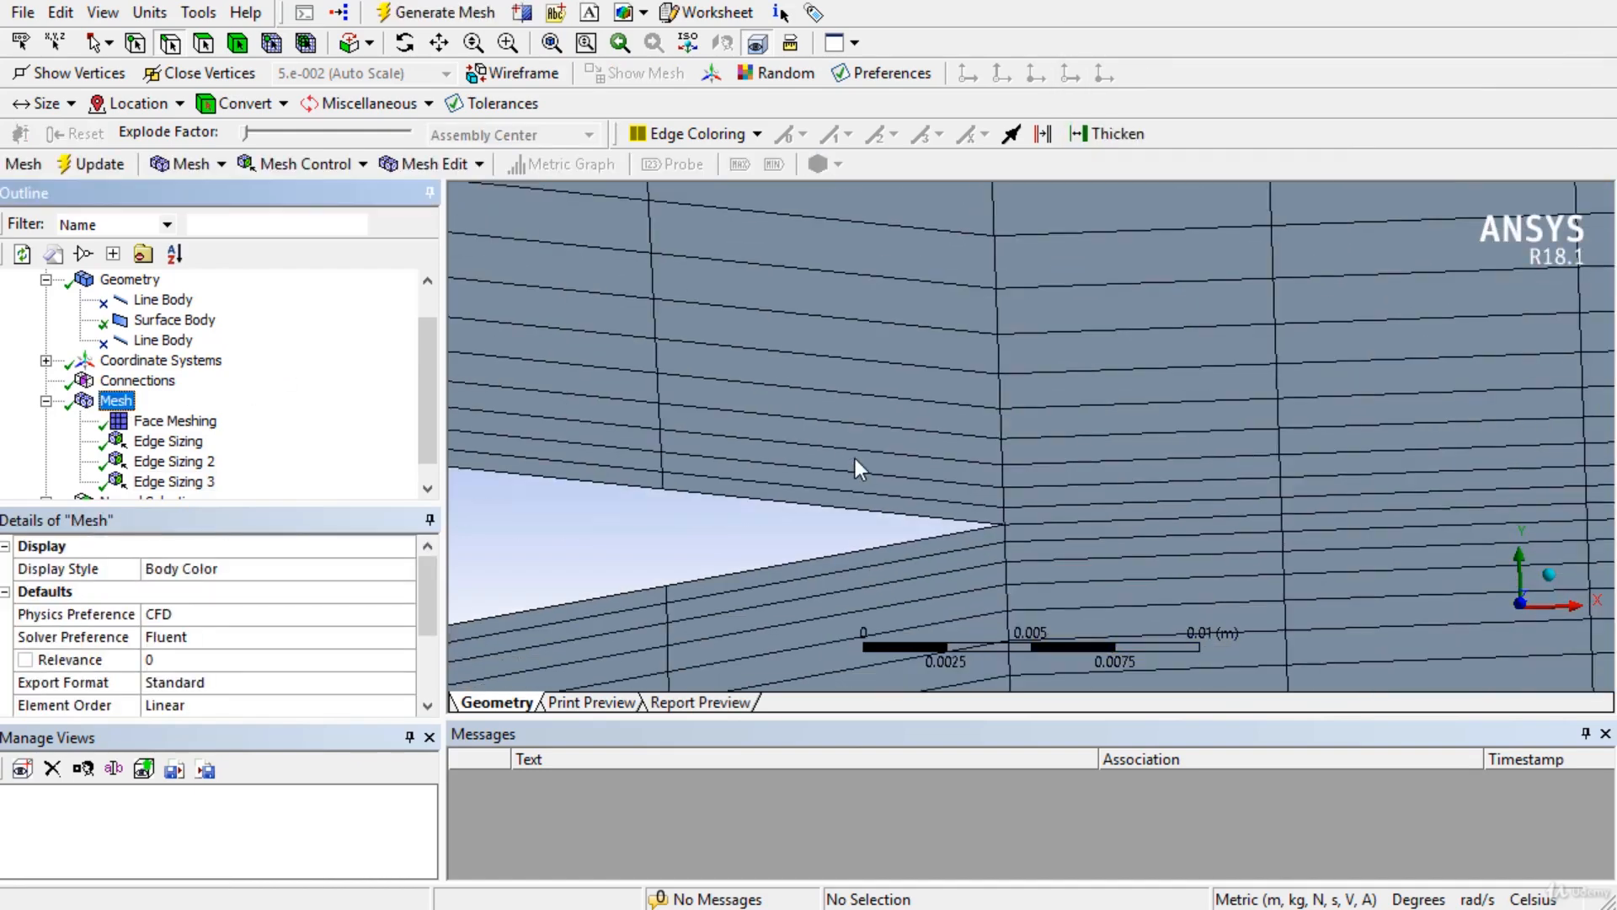
scroll(856, 459, up, 3)
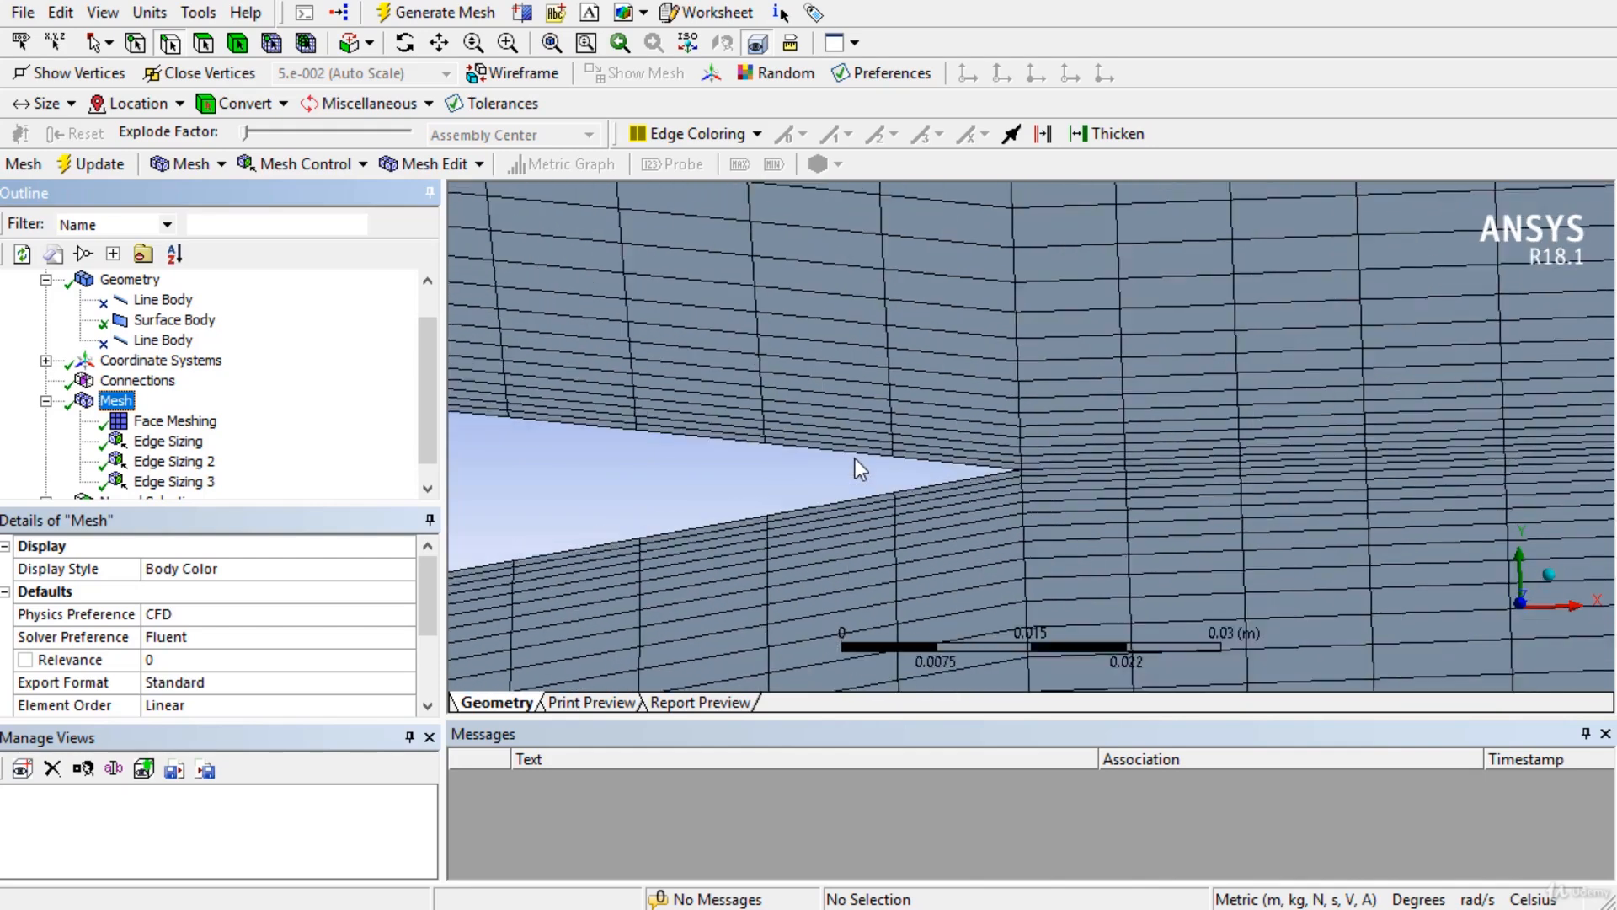
scroll(856, 458, down, 3)
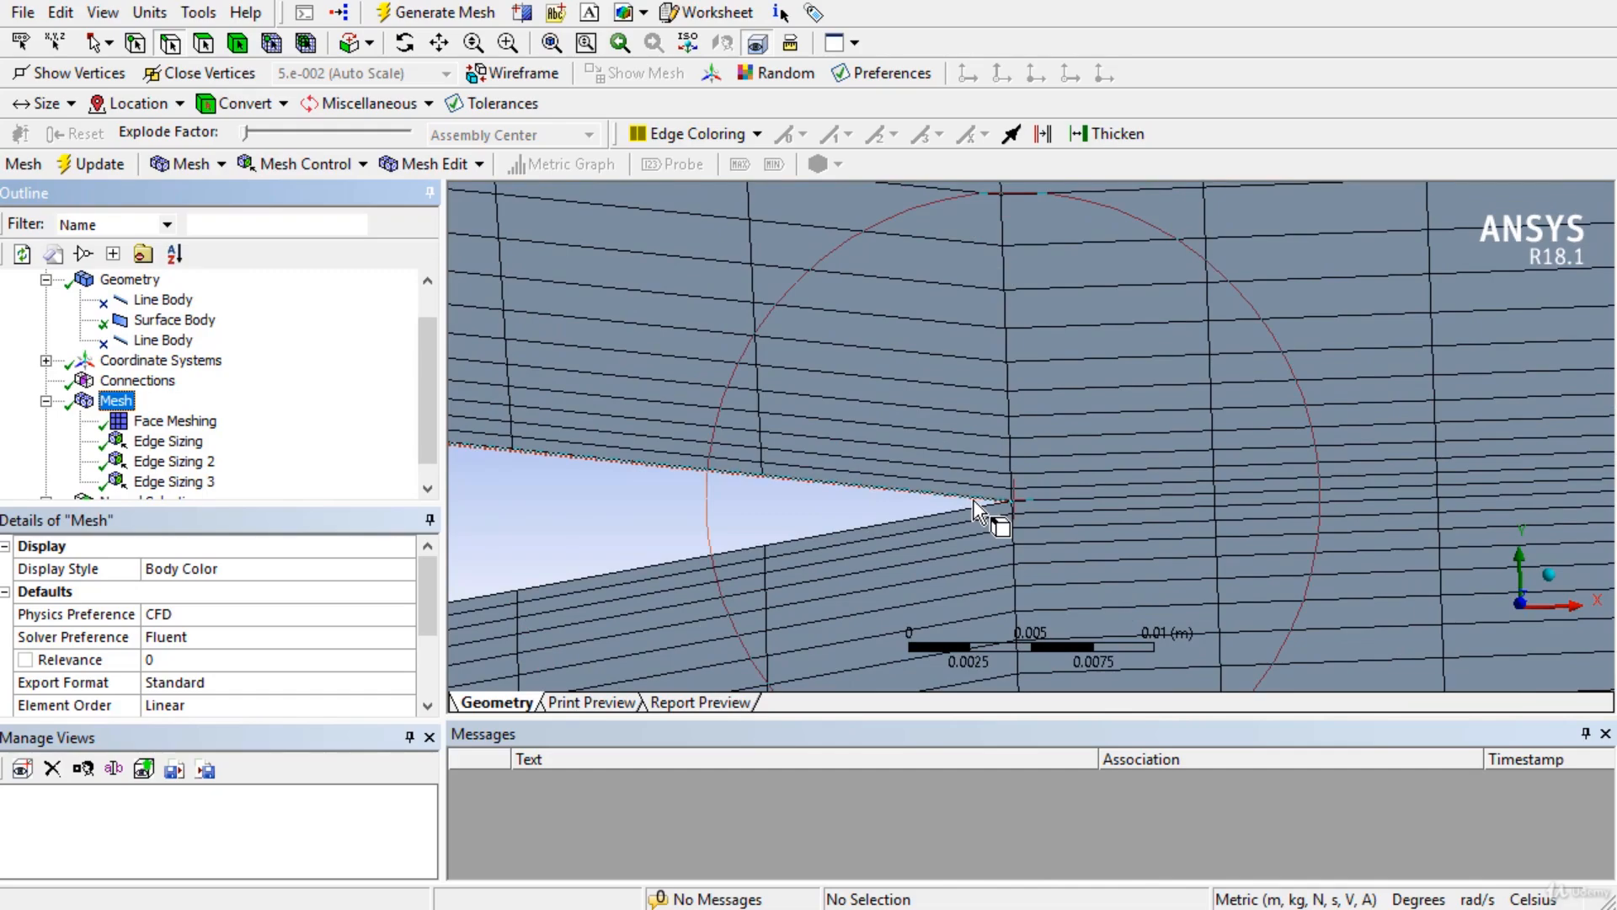
scroll(975, 507, up, 10)
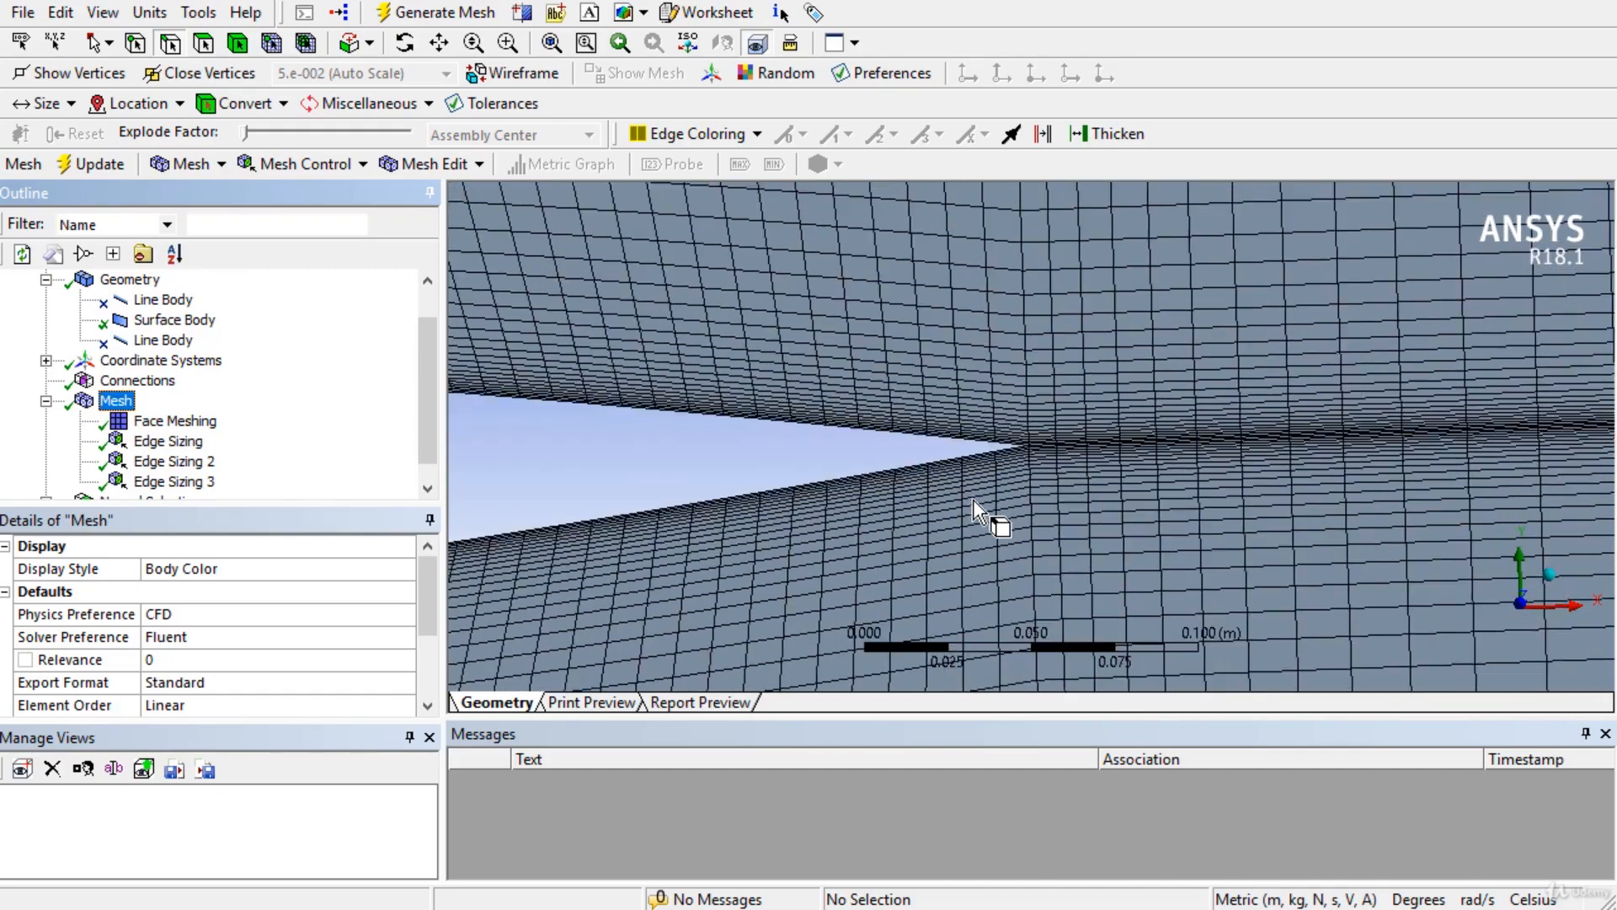
scroll(973, 502, up, 10)
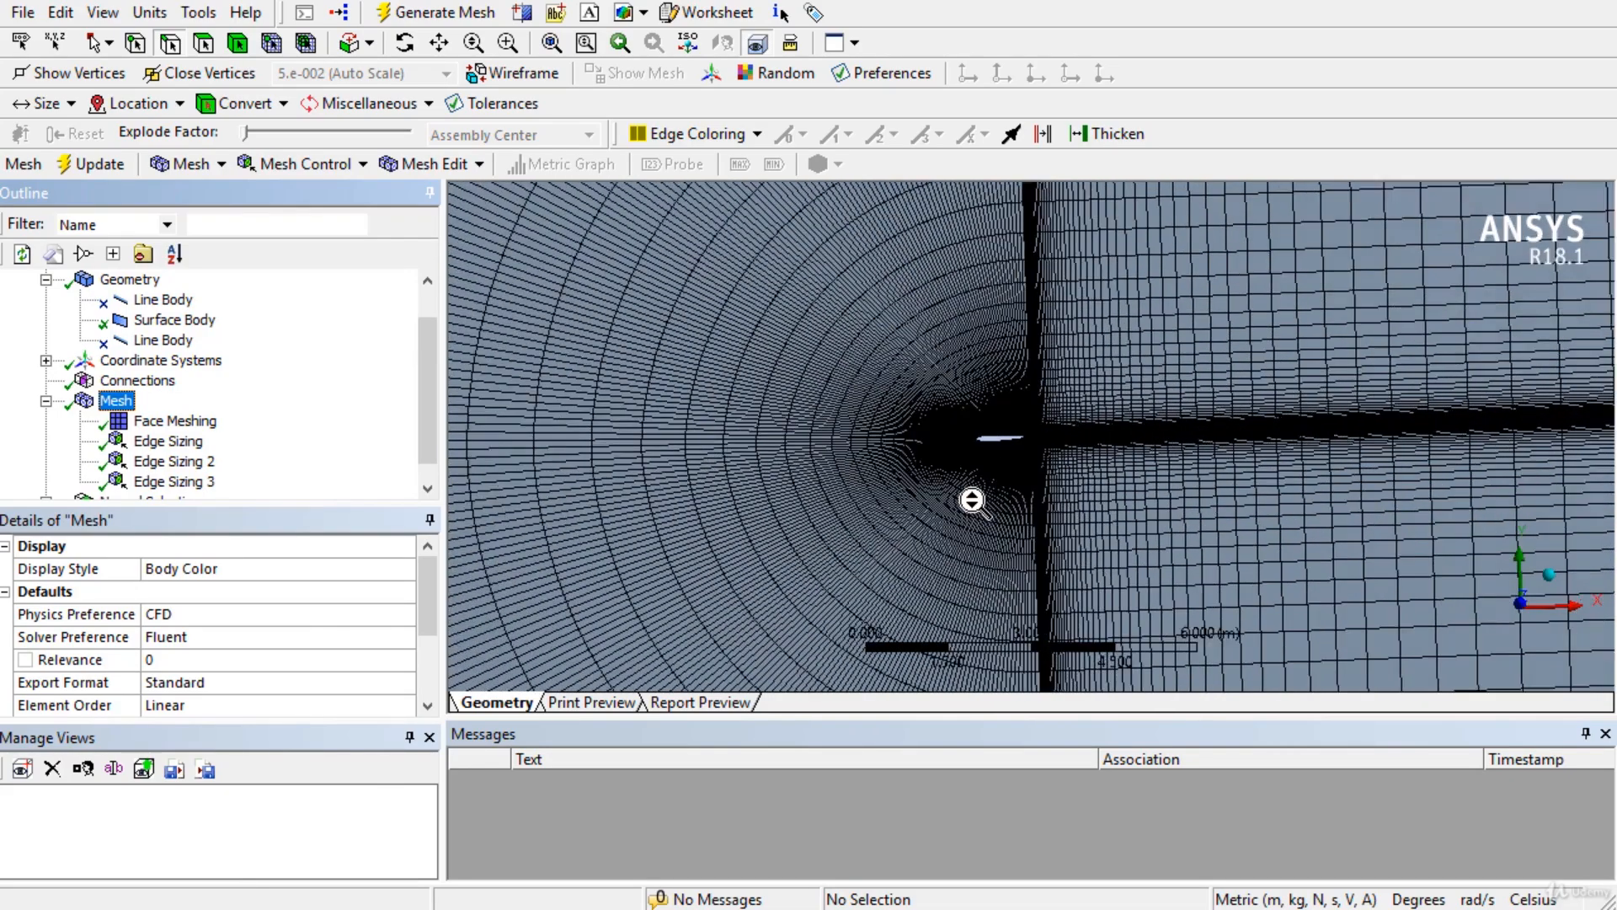